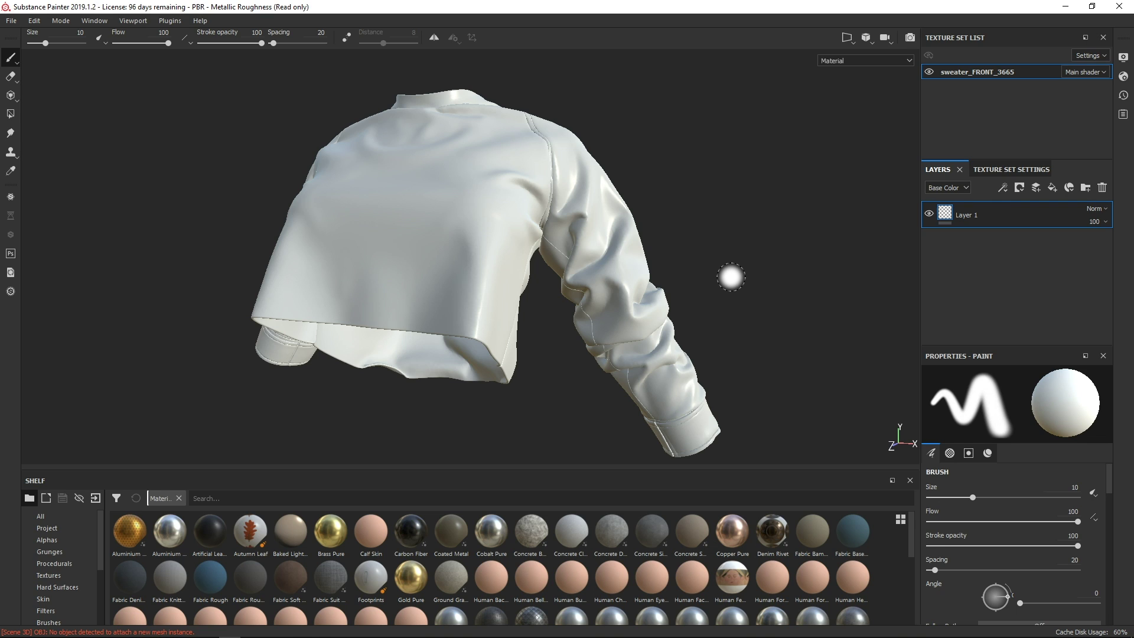
alt+middle_drag(713, 280, 756, 295)
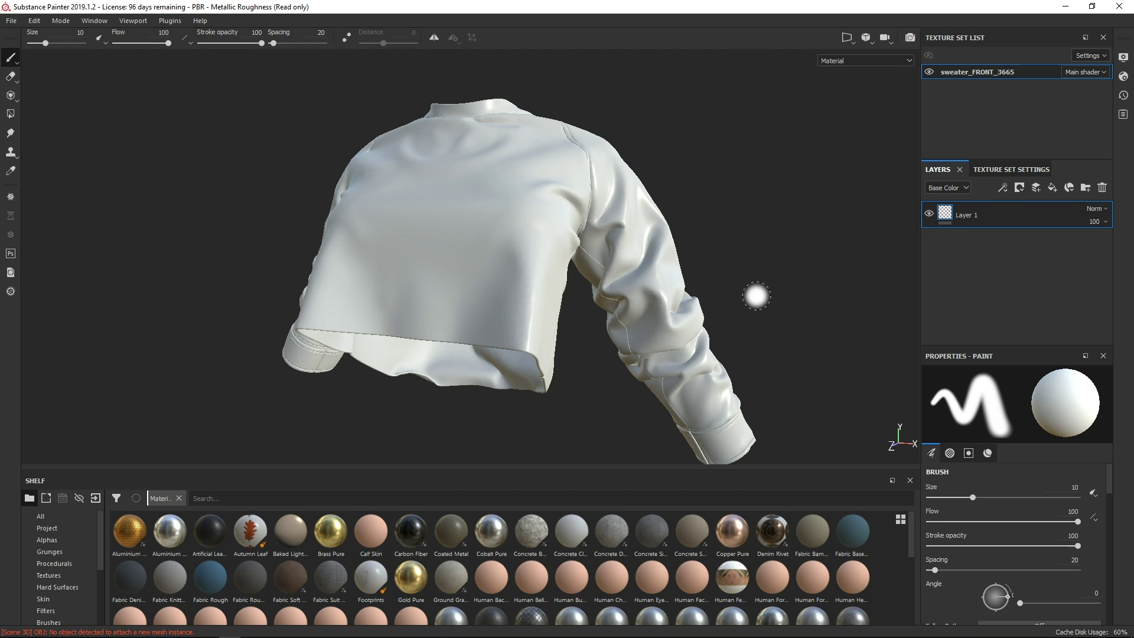
alt+drag(760, 292, 718, 297)
alt+middle_drag(779, 294, 697, 290)
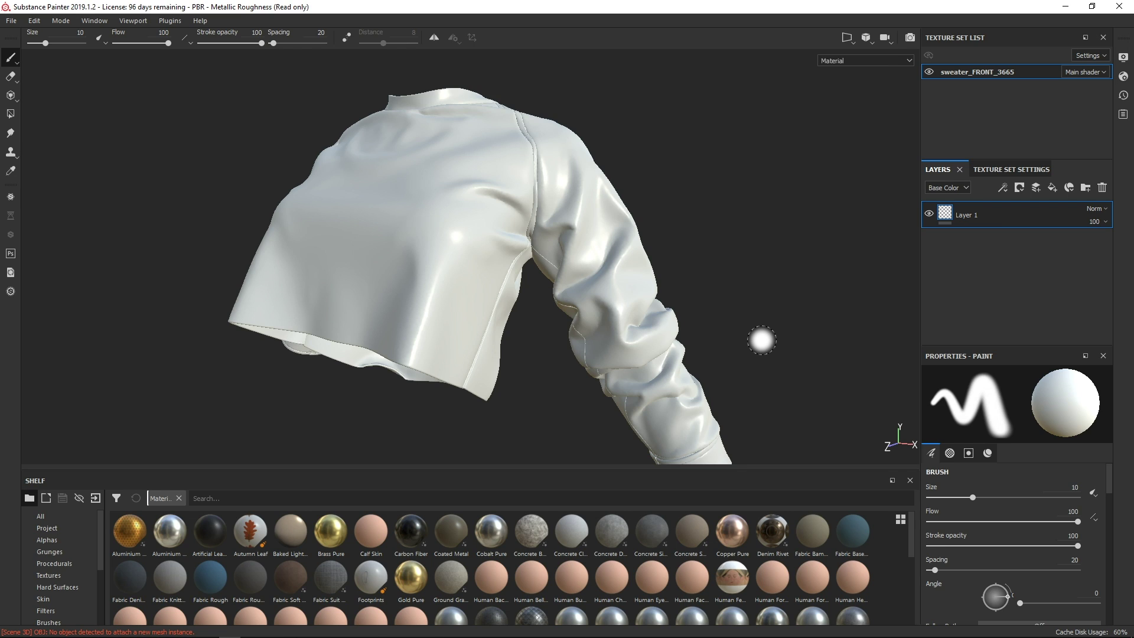
alt+middle_drag(752, 271, 797, 339)
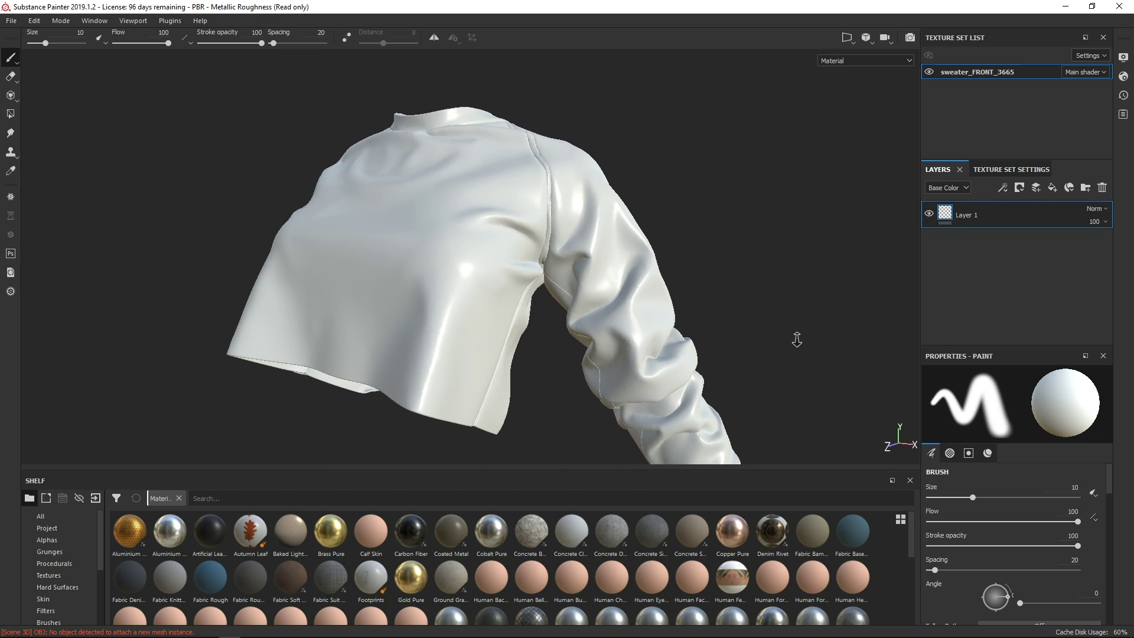
alt+right_drag(796, 339, 799, 342)
alt+drag(764, 334, 774, 325)
alt+right_drag(775, 325, 763, 324)
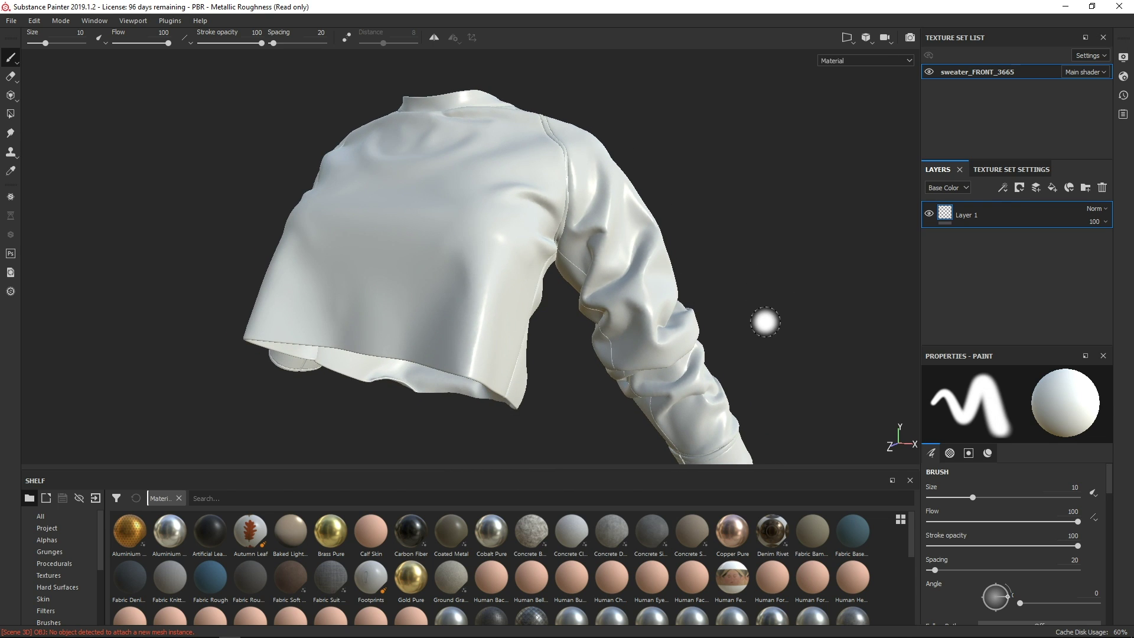
alt+middle_drag(764, 322, 811, 335)
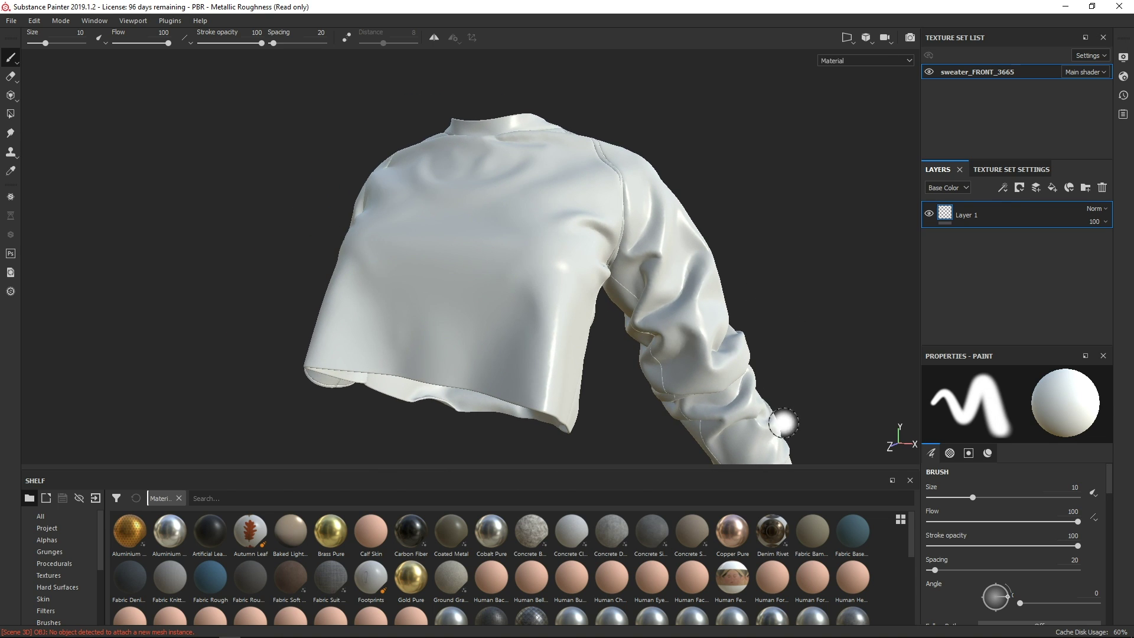
- Import 20_normals.png as a texture resource into the current session
key(alt+Tab)
key(alt+Tab)
drag(458, 163, 182, 561)
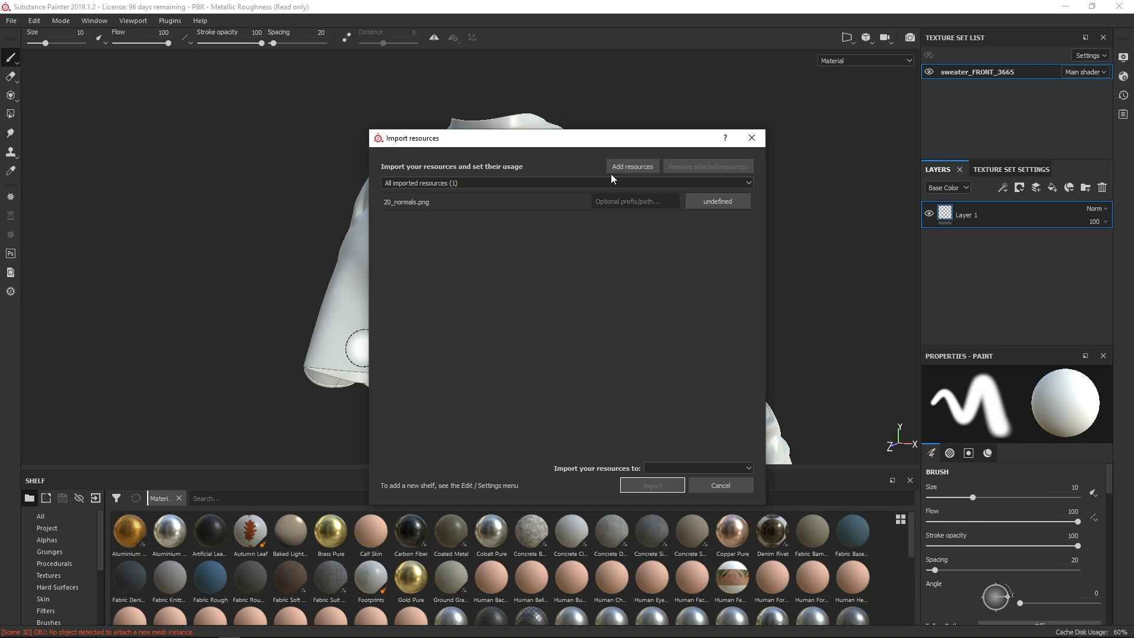
click(718, 200)
click(742, 246)
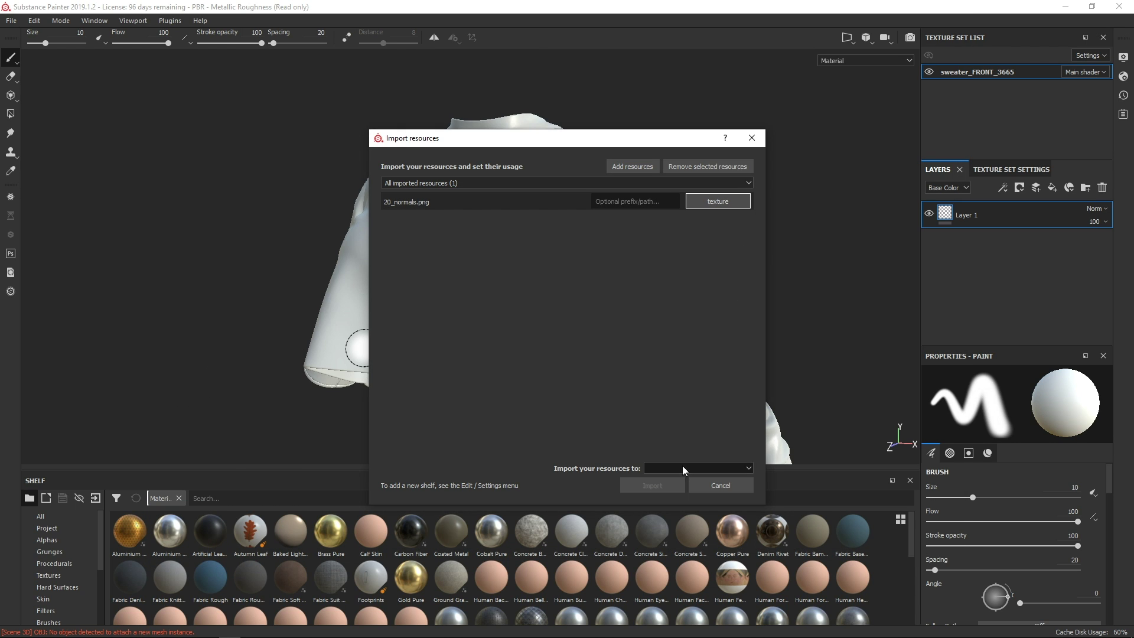
click(671, 470)
click(672, 479)
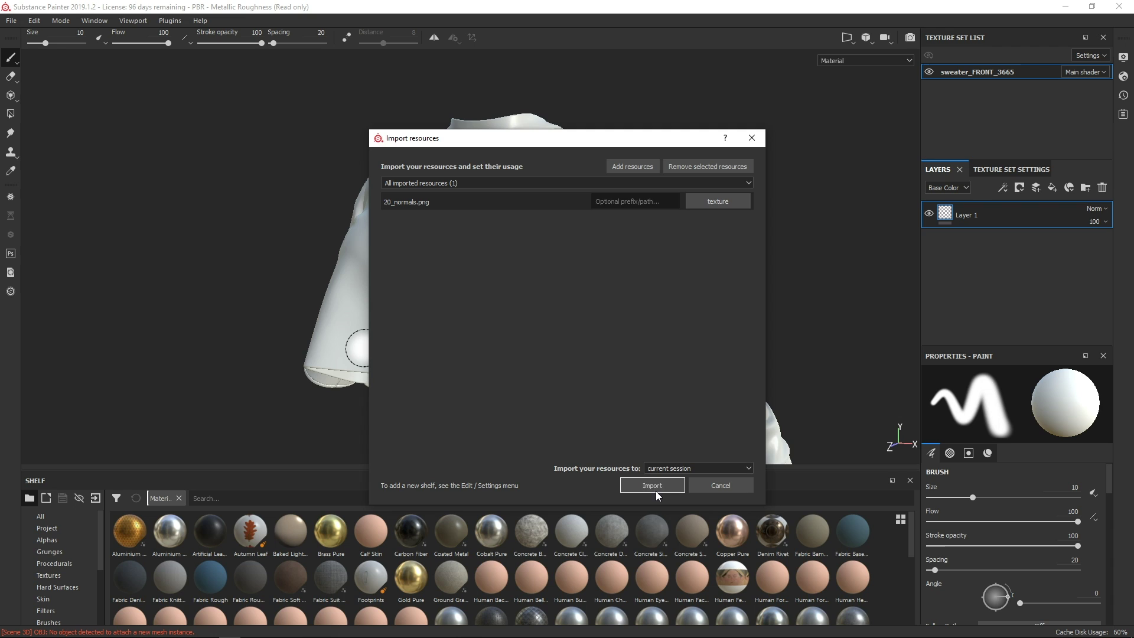
click(658, 487)
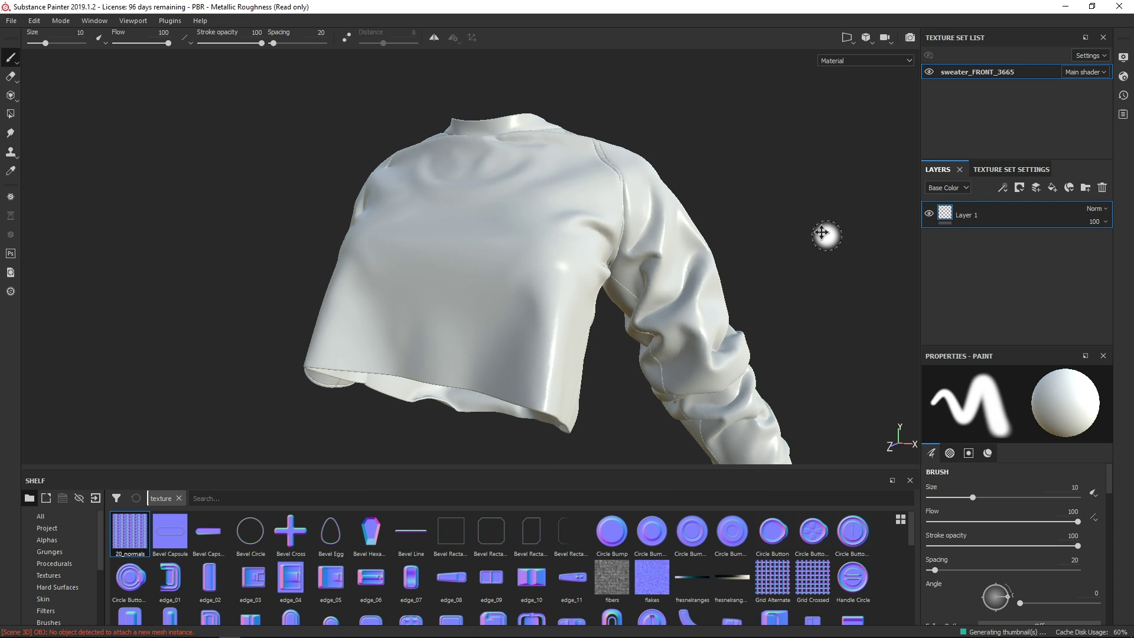
- Delete the empty Layer 1 and add a fill layer in its place
alt+middle_drag(826, 235, 765, 216)
alt+middle_drag(761, 271, 730, 274)
alt+right_drag(730, 273, 774, 276)
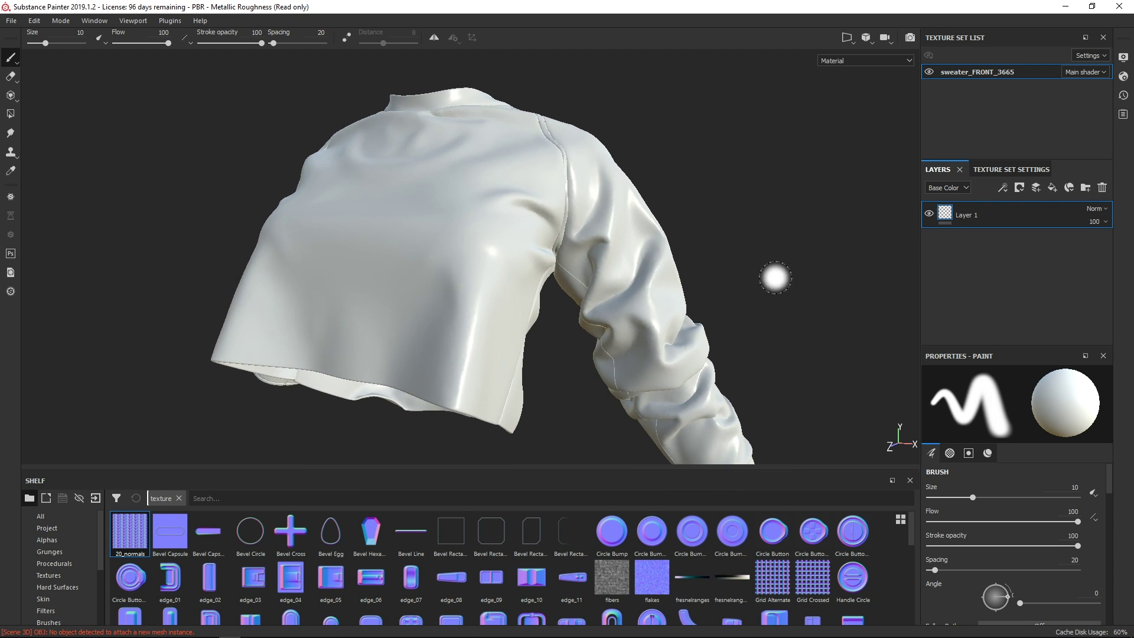
alt+middle_drag(775, 276, 818, 314)
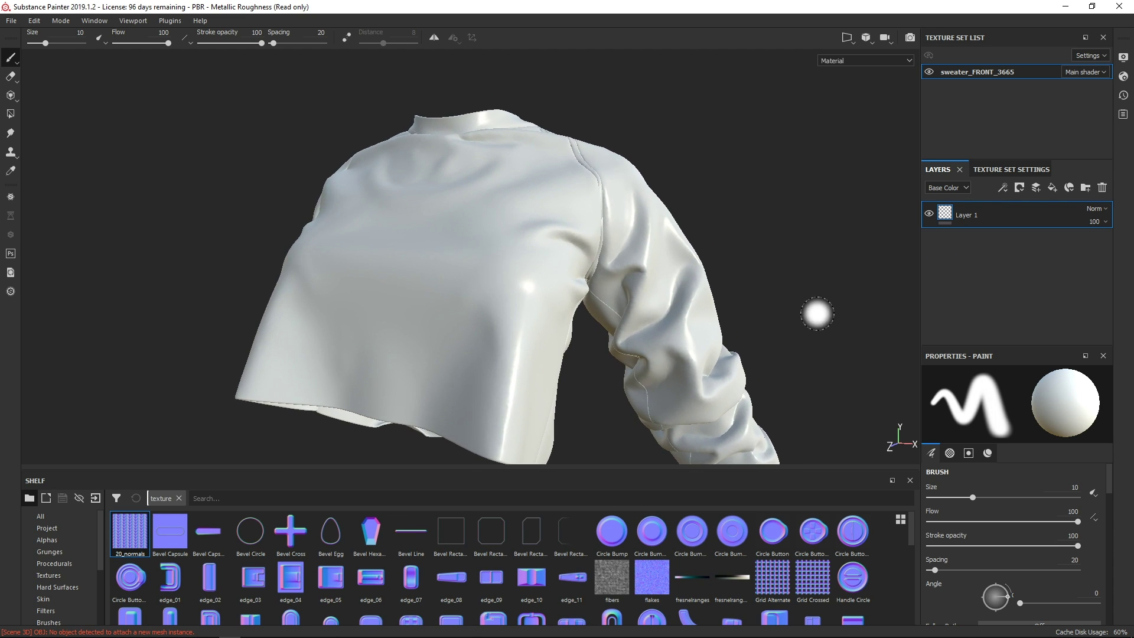
click(1102, 187)
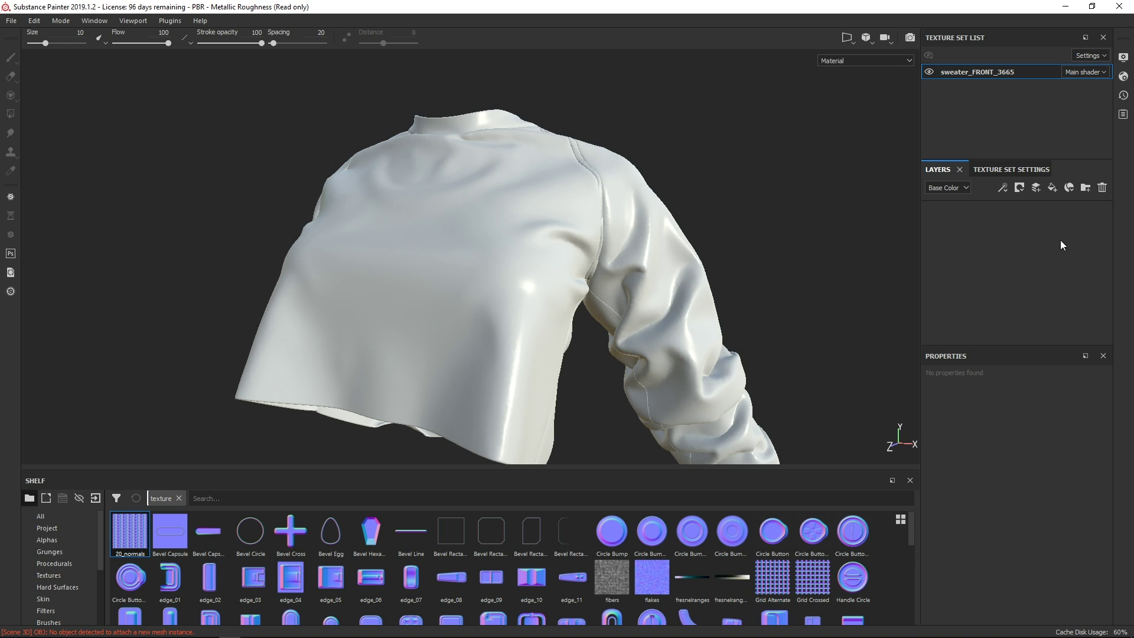
click(1052, 189)
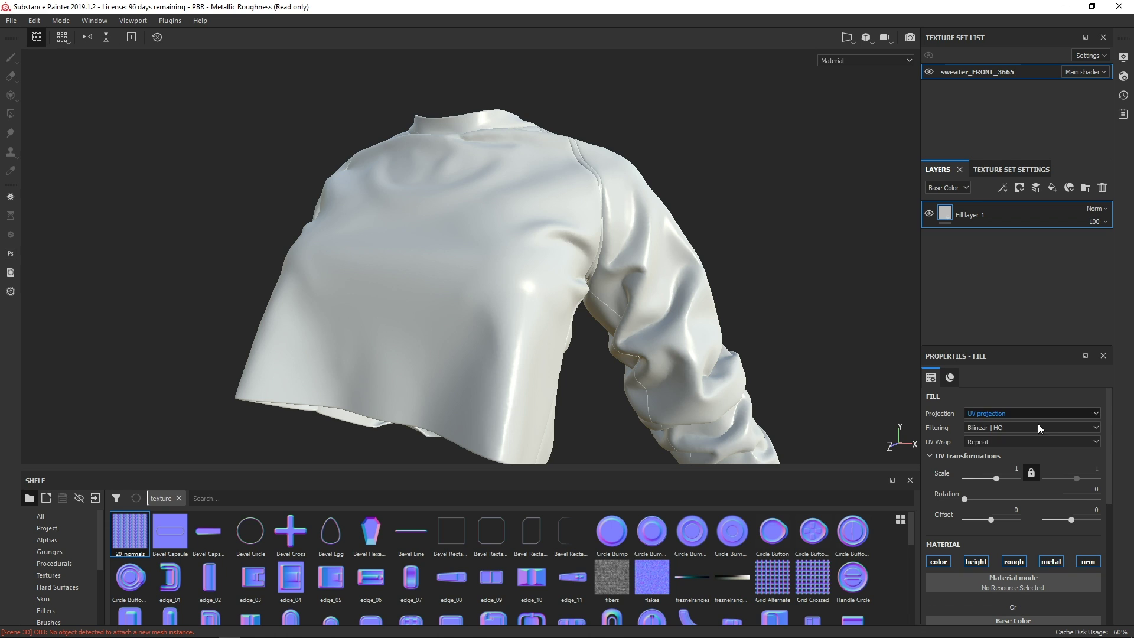
- Set the fill layer's base color to red with RGB values 0.820, 0.071, 0.071
scroll(1107, 460, down, 3)
click(1014, 568)
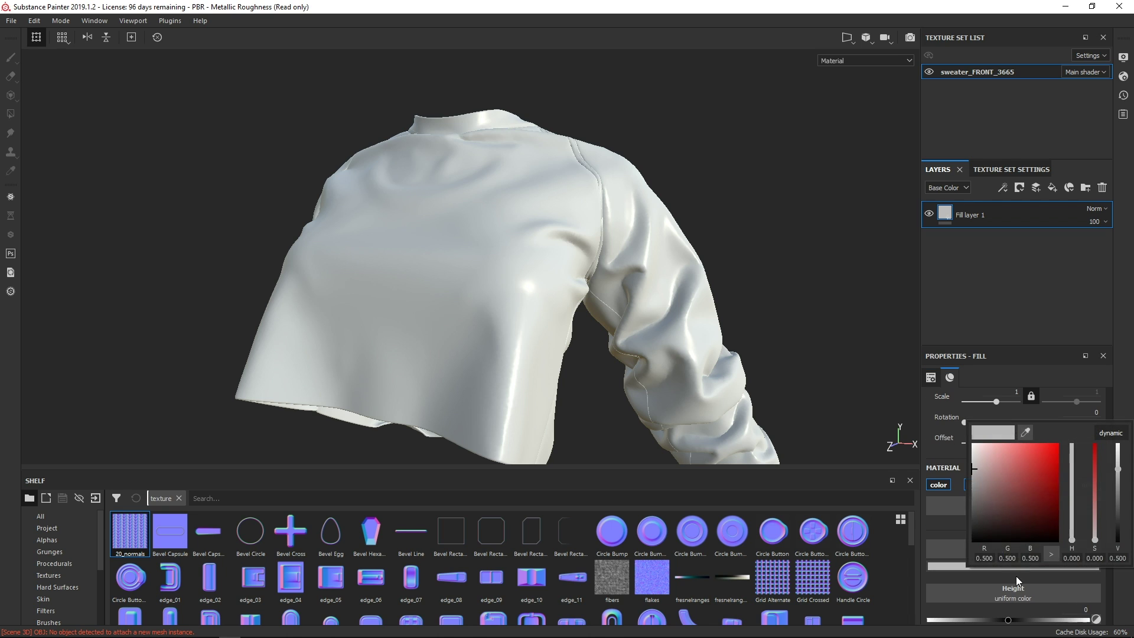
drag(1009, 473, 1030, 451)
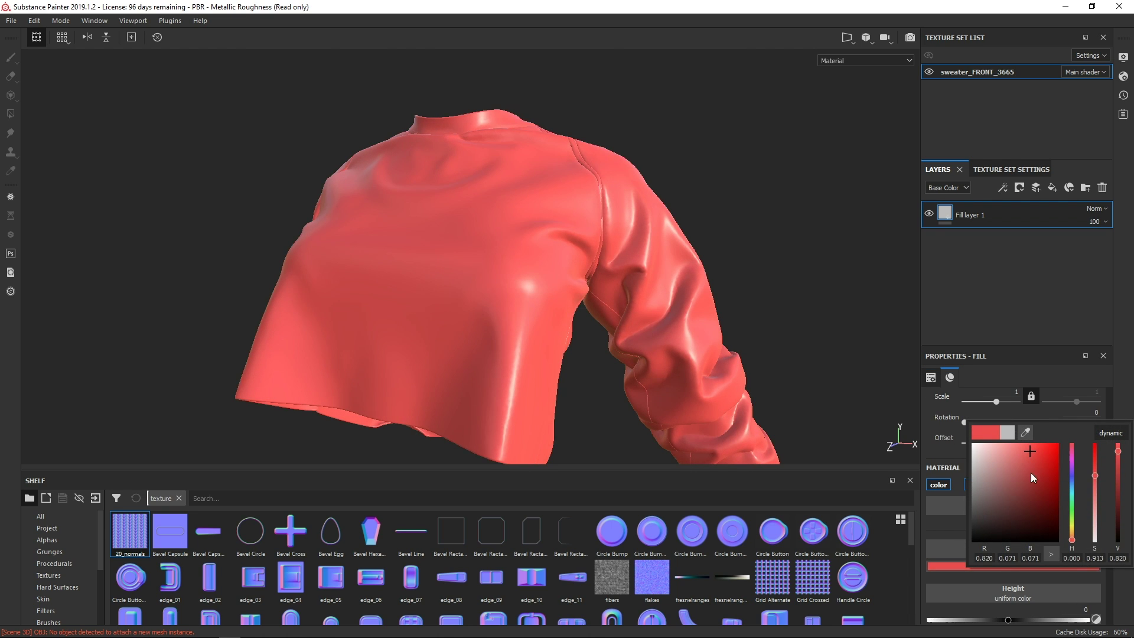
click(926, 413)
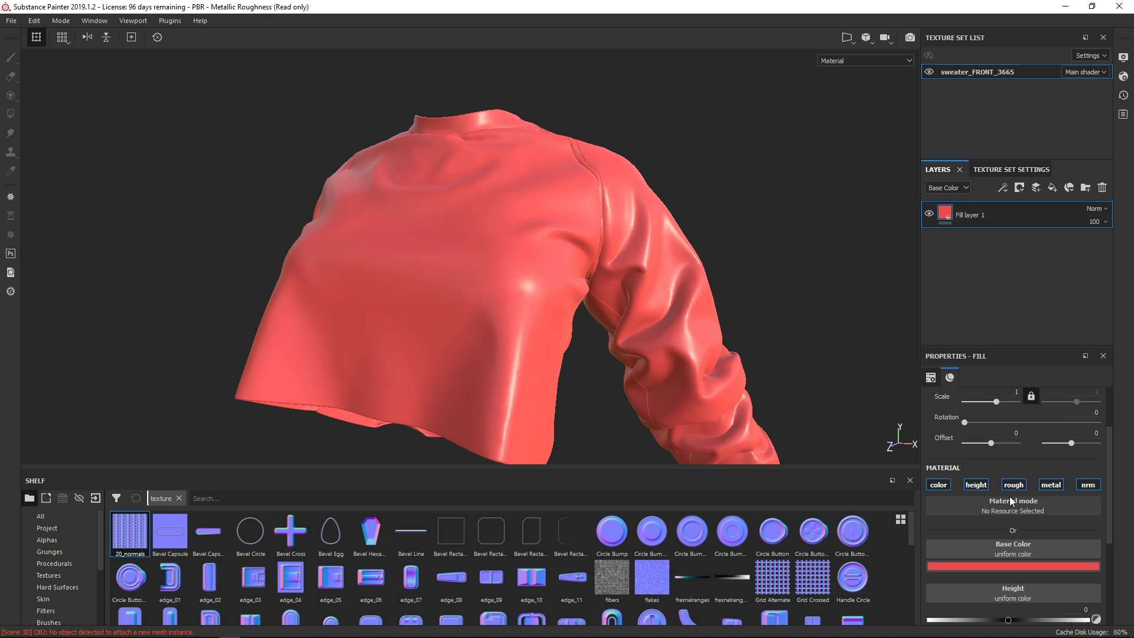
- Leave only the color and rough channels active on the red fill layer and raise its roughness to about 0.58
alt+click(940, 489)
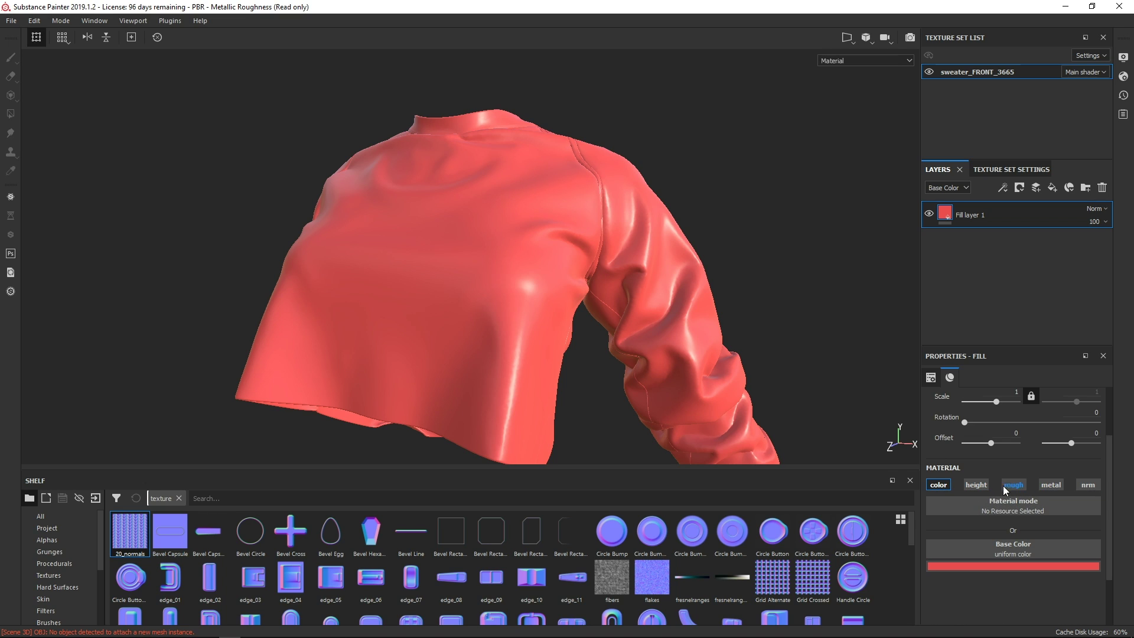
click(1011, 491)
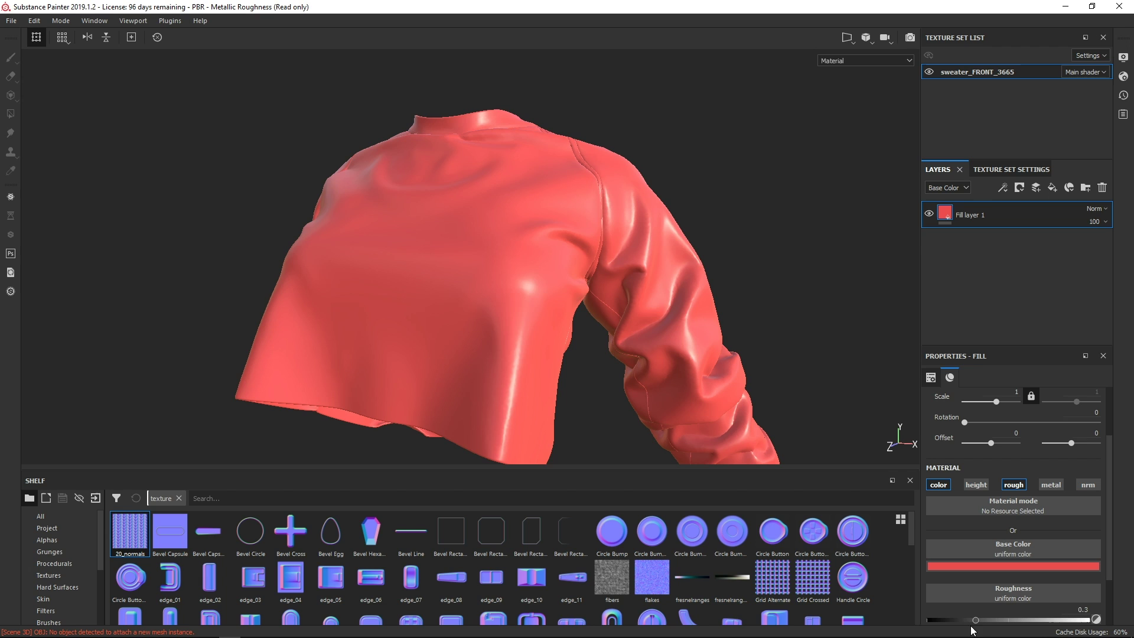
drag(978, 620, 1012, 619)
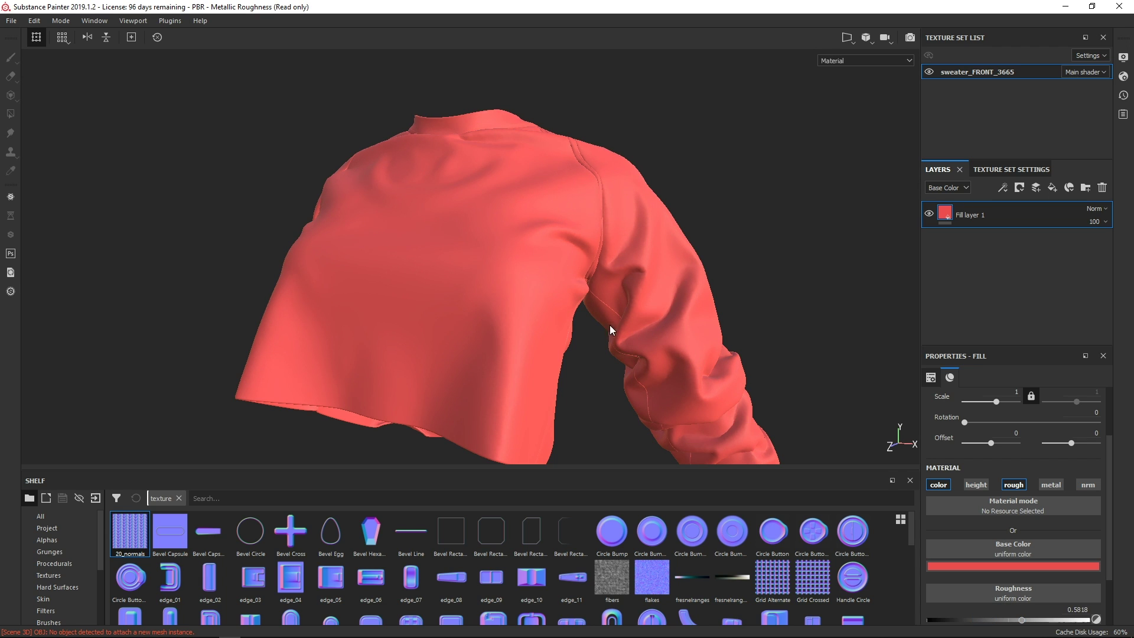
- Add a second fill layer above the red one
alt+drag(610, 329, 585, 295)
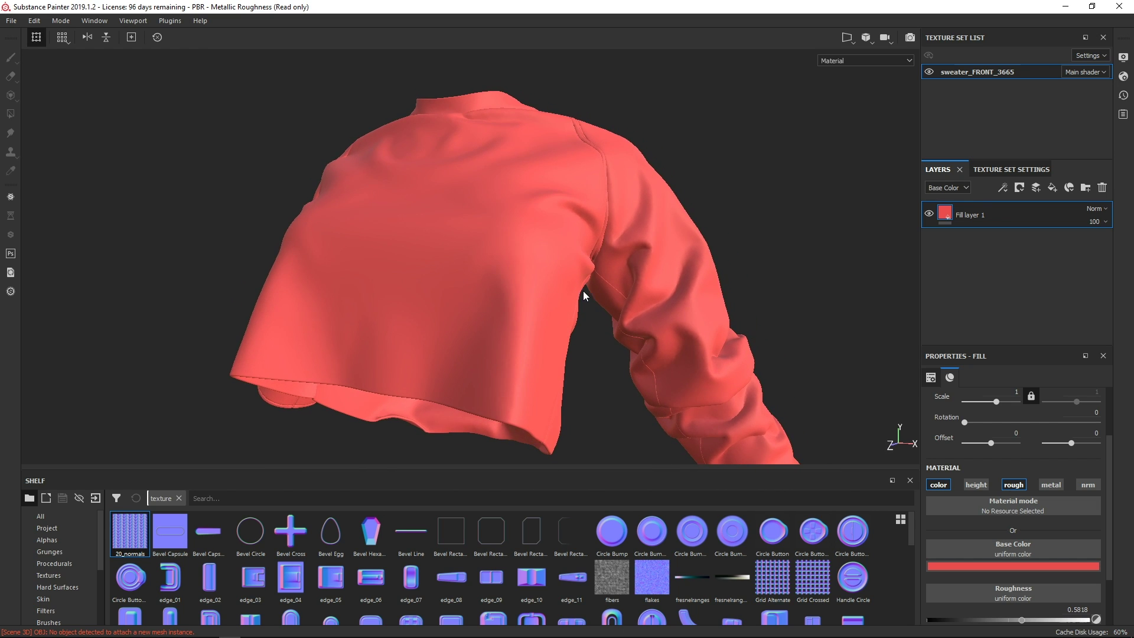
click(1052, 187)
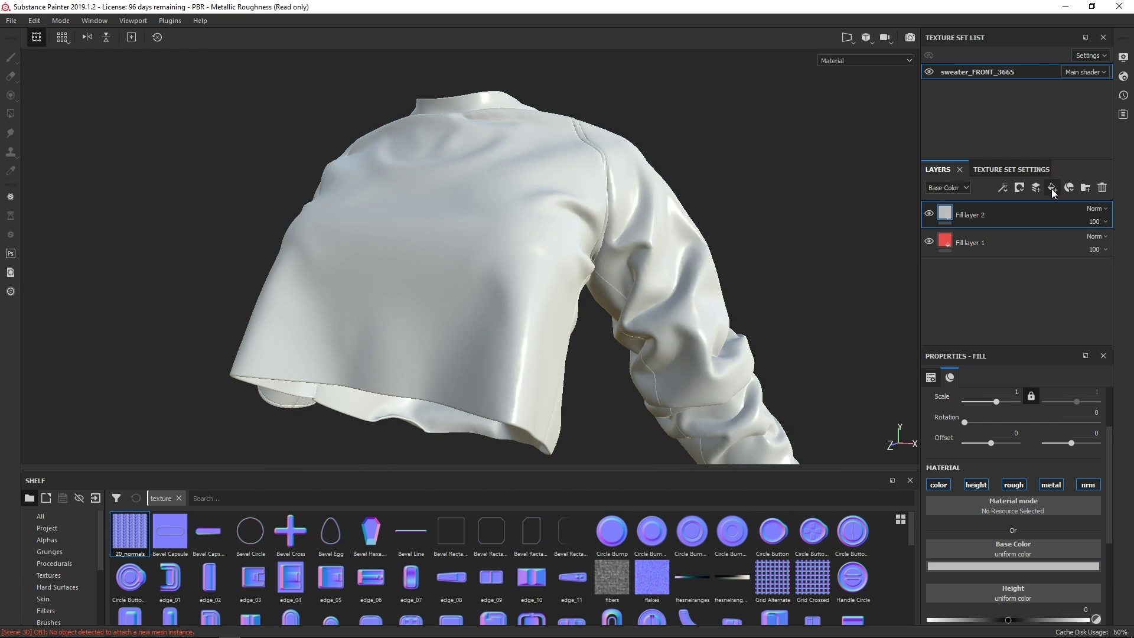
alt+middle_drag(650, 284, 628, 274)
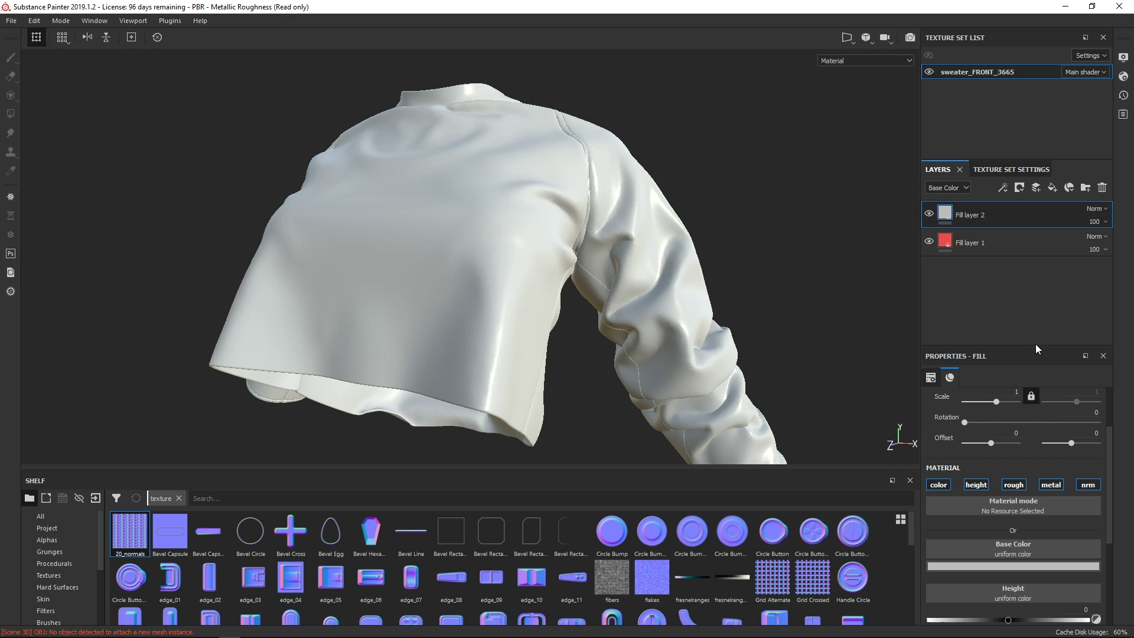
- Group the fill properties with the layers in one dock and leave only the nrm channel active on the new fill layer
drag(1035, 348, 1039, 271)
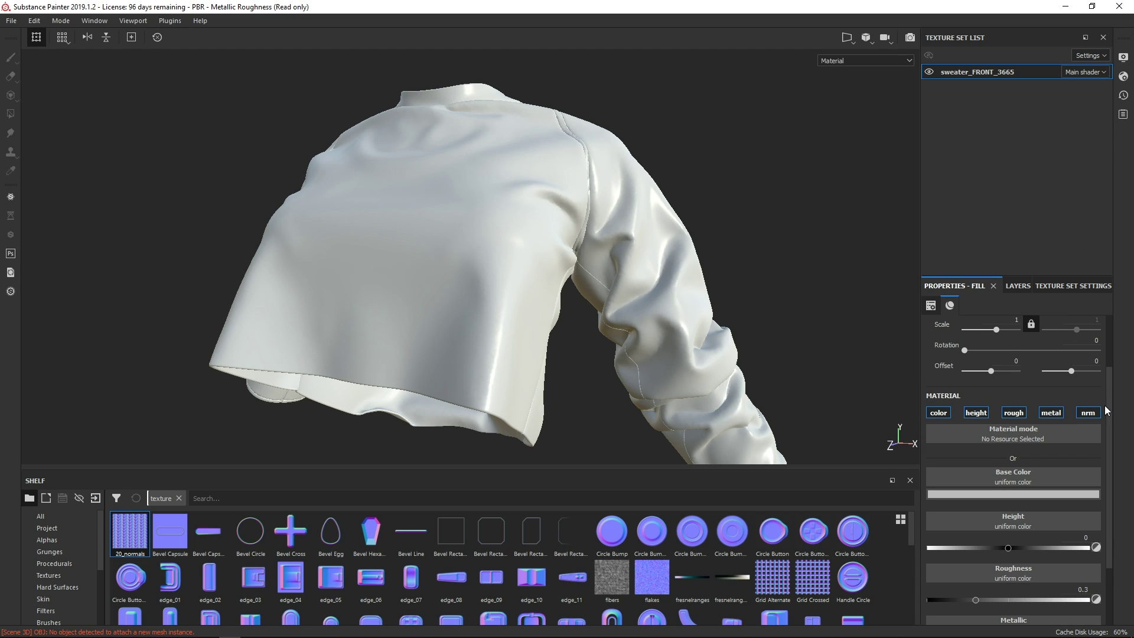
scroll(1106, 410, down, 1)
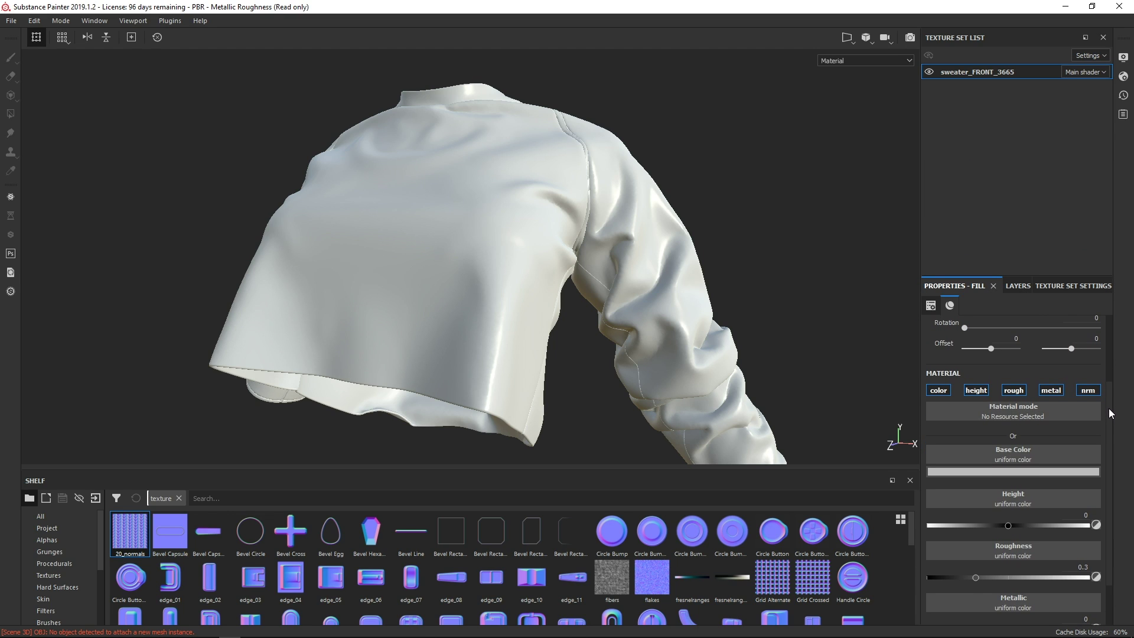
scroll(1111, 413, up, 1)
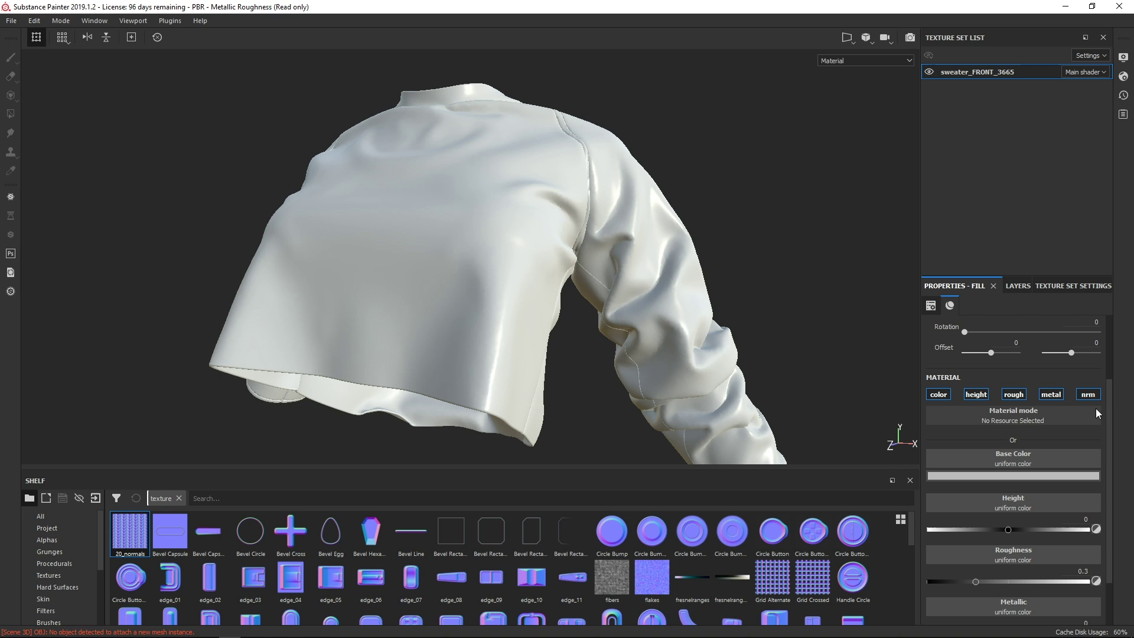
click(1092, 395)
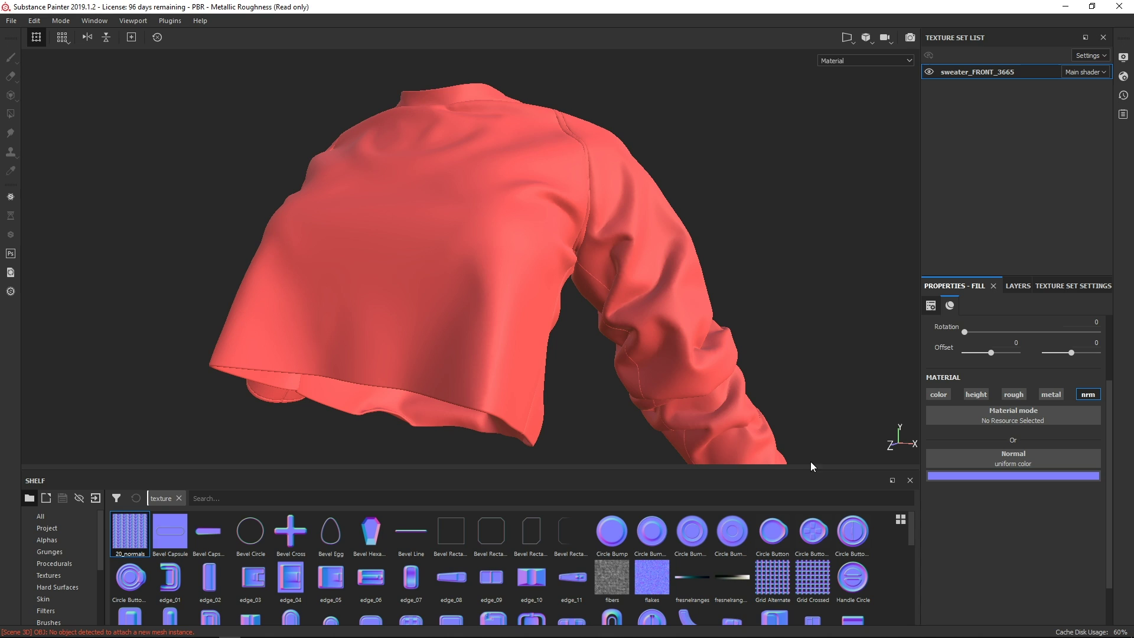
- Assign the 20_normals texture to the normal channel of Fill layer 2
click(1018, 286)
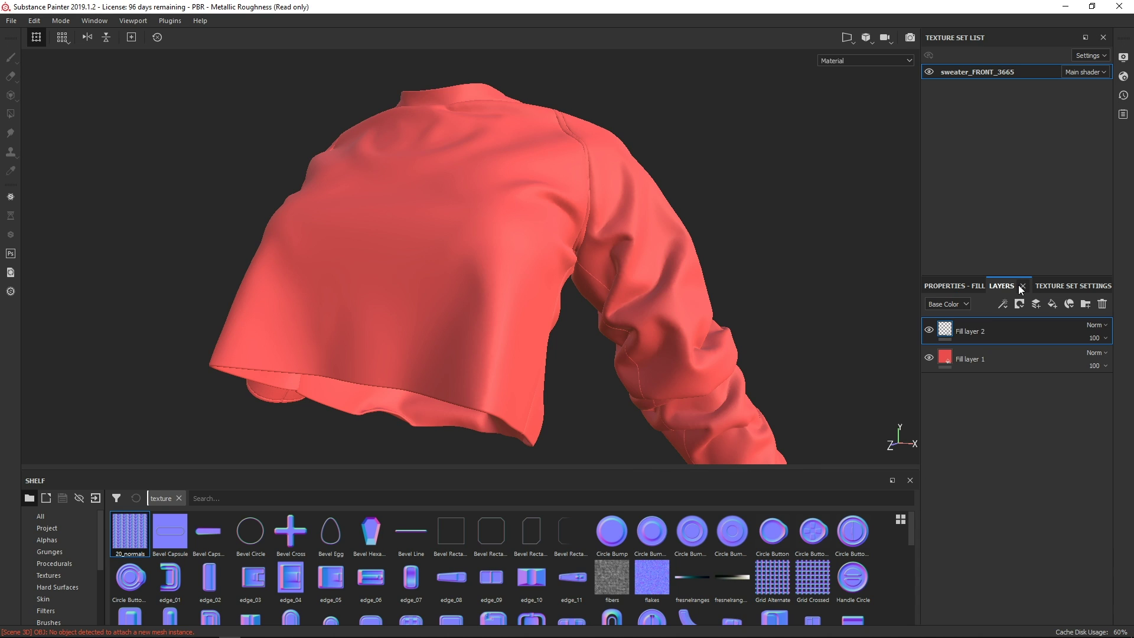
click(962, 290)
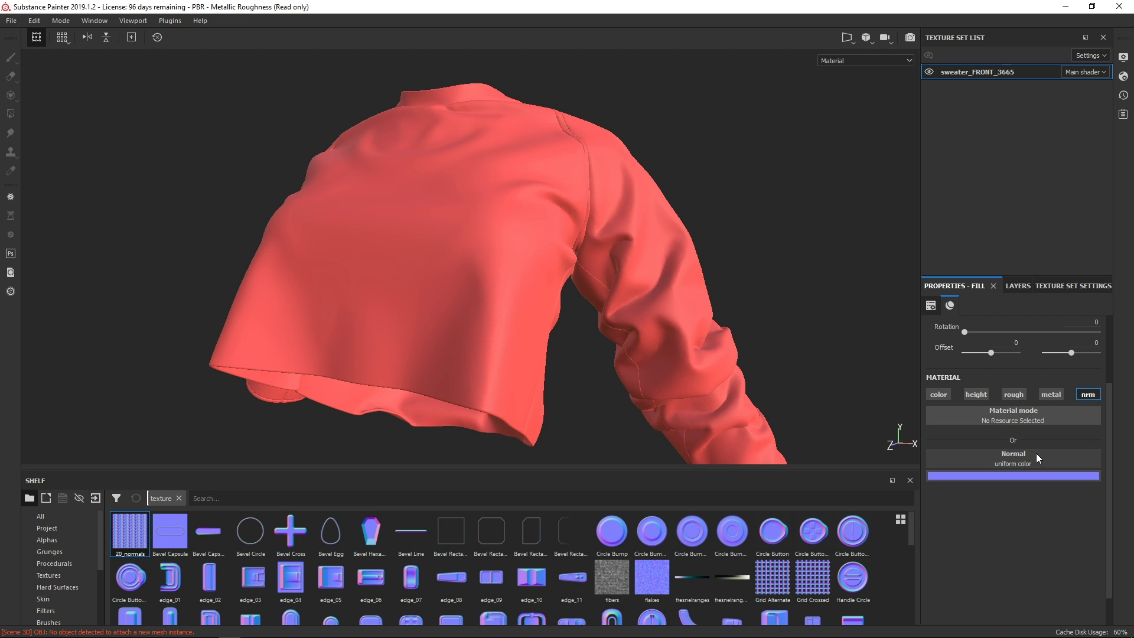
drag(121, 540, 1023, 461)
- Scale the knit texture's UV transformation to about 103.56 so that the ribbing tiles finely across the sweater
drag(1108, 457, 1104, 408)
alt+middle_drag(670, 306, 679, 308)
alt+drag(680, 309, 761, 295)
drag(997, 389, 1015, 391)
mouse_move(814, 354)
alt+mouse_down()
mouse_move(752, 328)
mouse_move(800, 365)
alt+mouse_up()
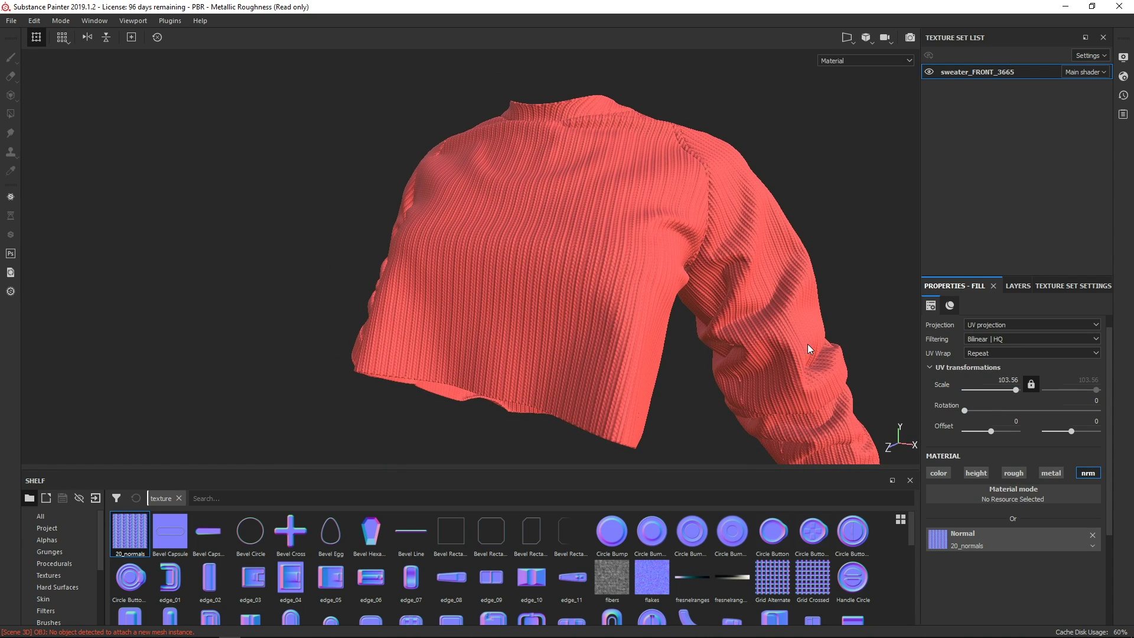
- Dock the layer stack together with the texture set list and bring the fill properties back into view
drag(1018, 286, 1007, 237)
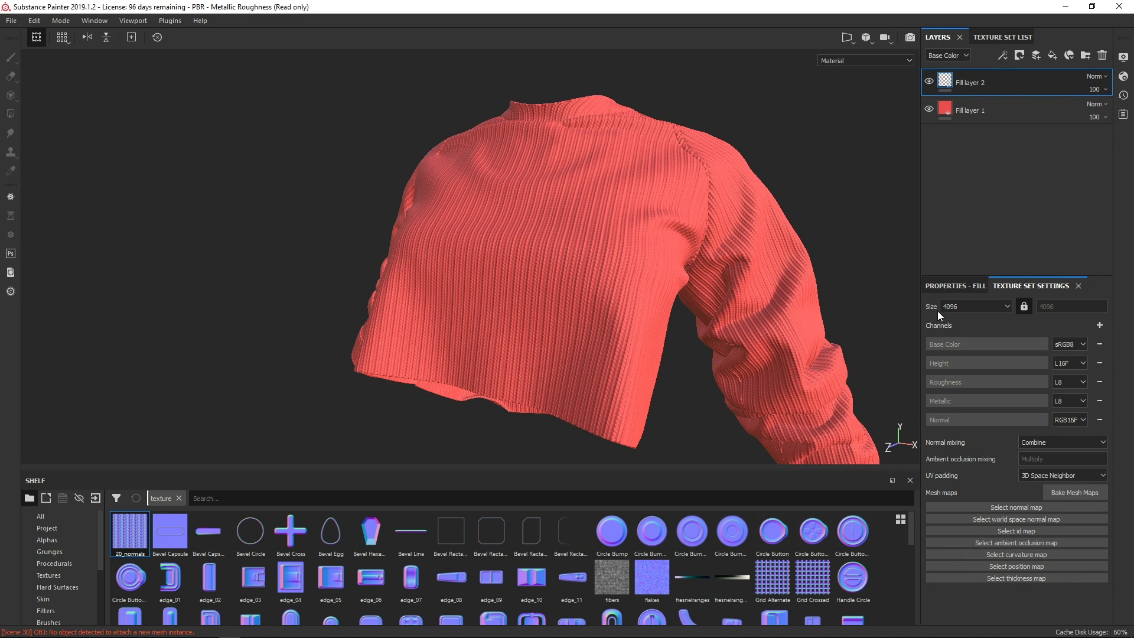
click(953, 283)
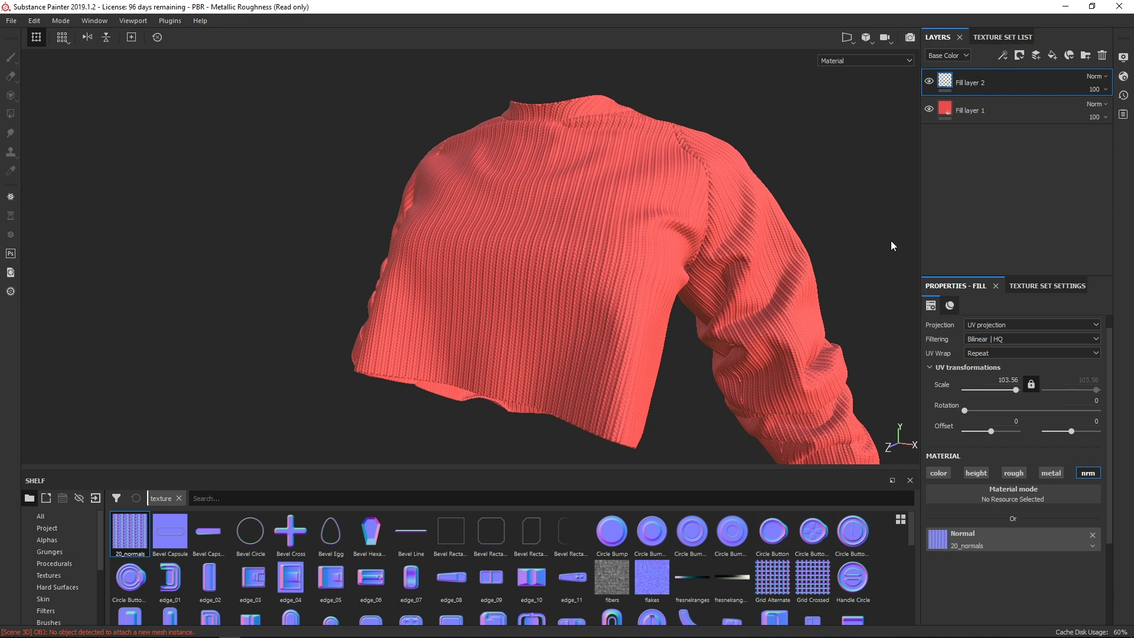
- Choose a normal-map color space for the 20_normals bitmap and examine the knit pattern up close
alt+middle_drag(650, 296, 596, 295)
alt+right_drag(596, 296, 681, 323)
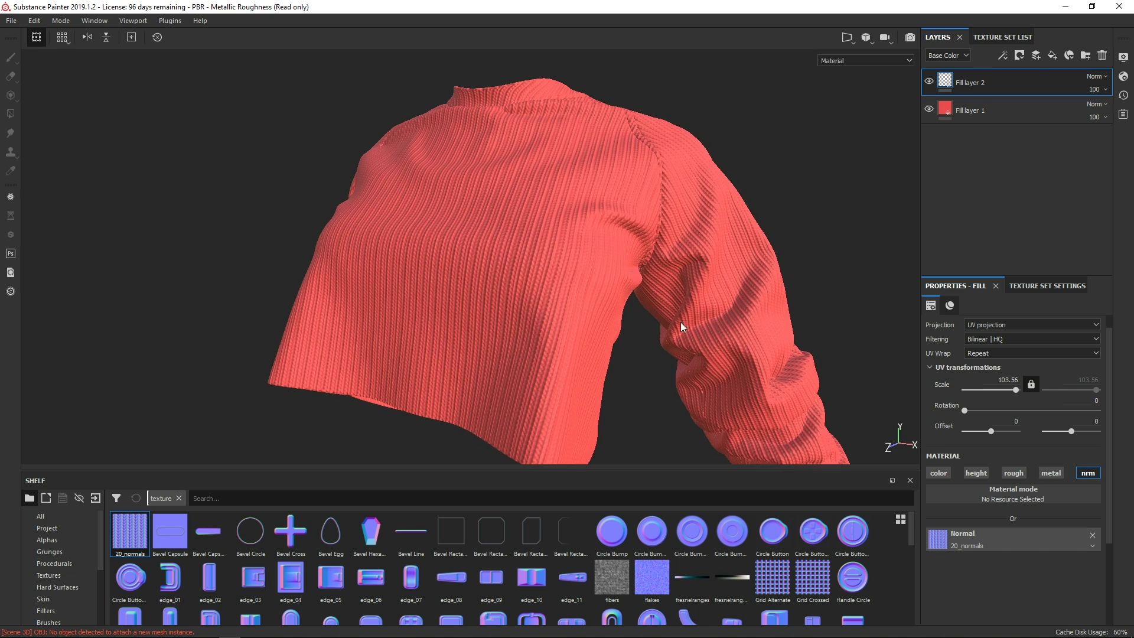
alt+right_drag(574, 287, 785, 369)
alt+drag(654, 324, 698, 316)
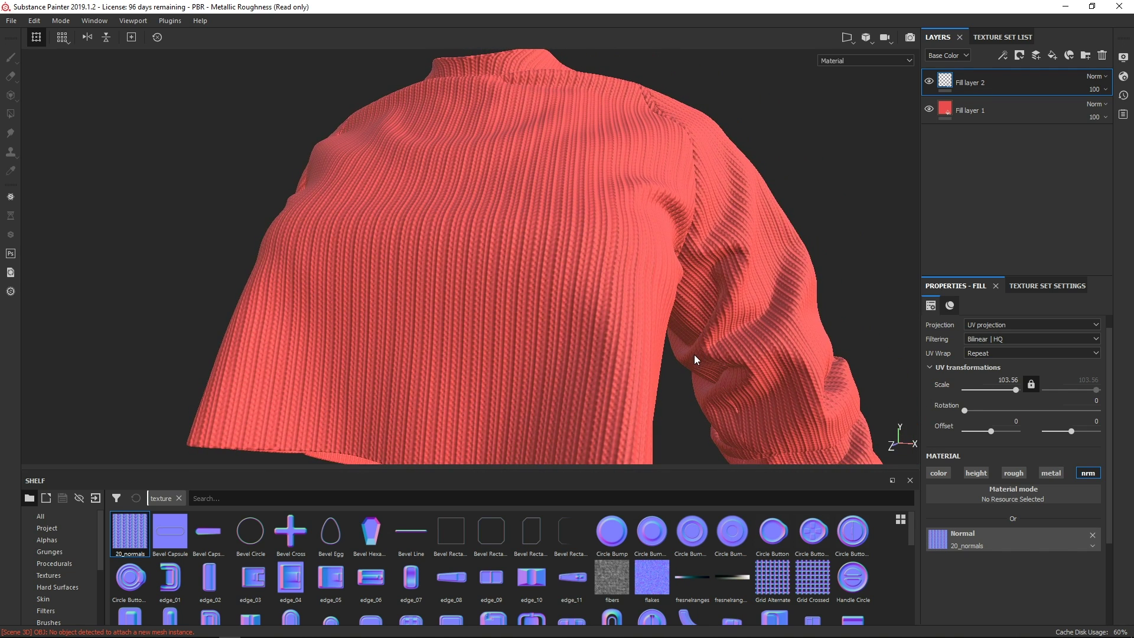
click(1092, 545)
click(1120, 570)
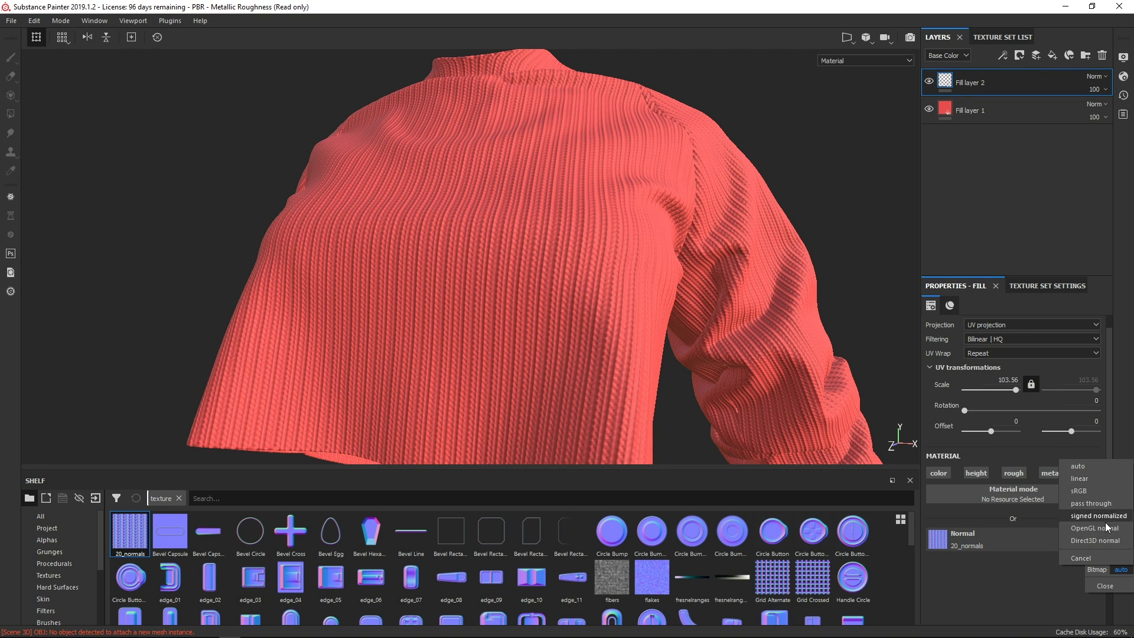
click(1096, 540)
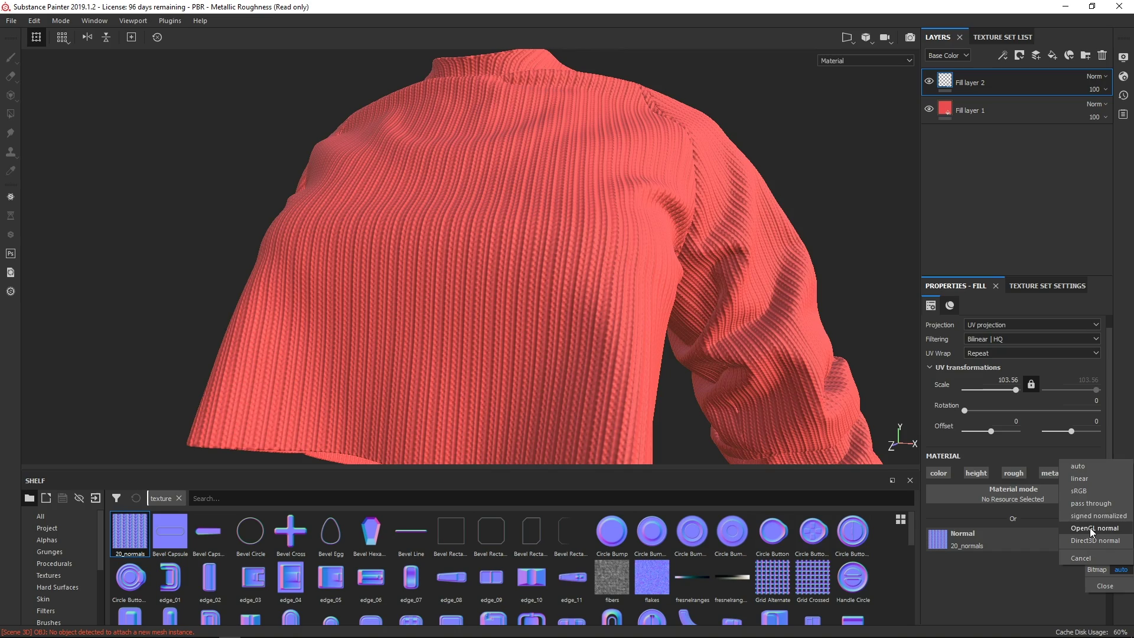
mouse_move(583, 319)
alt+right_down()
mouse_move(797, 384)
mouse_move(684, 325)
mouse_move(708, 321)
mouse_move(666, 334)
alt+right_up()
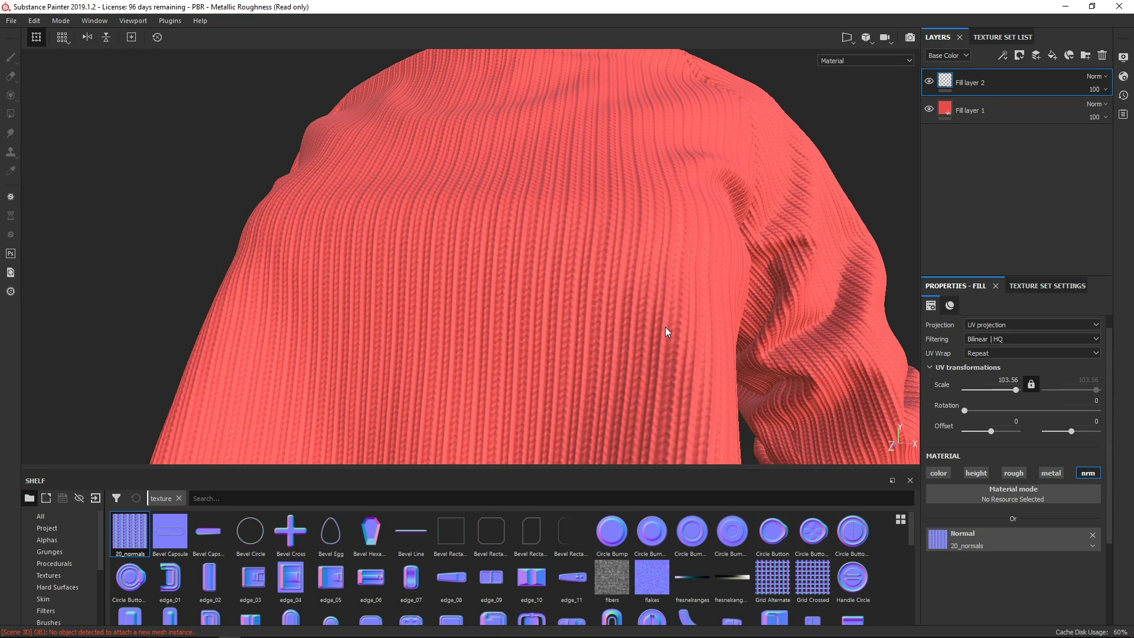
- Enlarge the shelf and add a fill layer above Fill layer 2 with only the height channel enabled
shift+right_drag(597, 334, 670, 300)
alt+drag(670, 299, 382, 274)
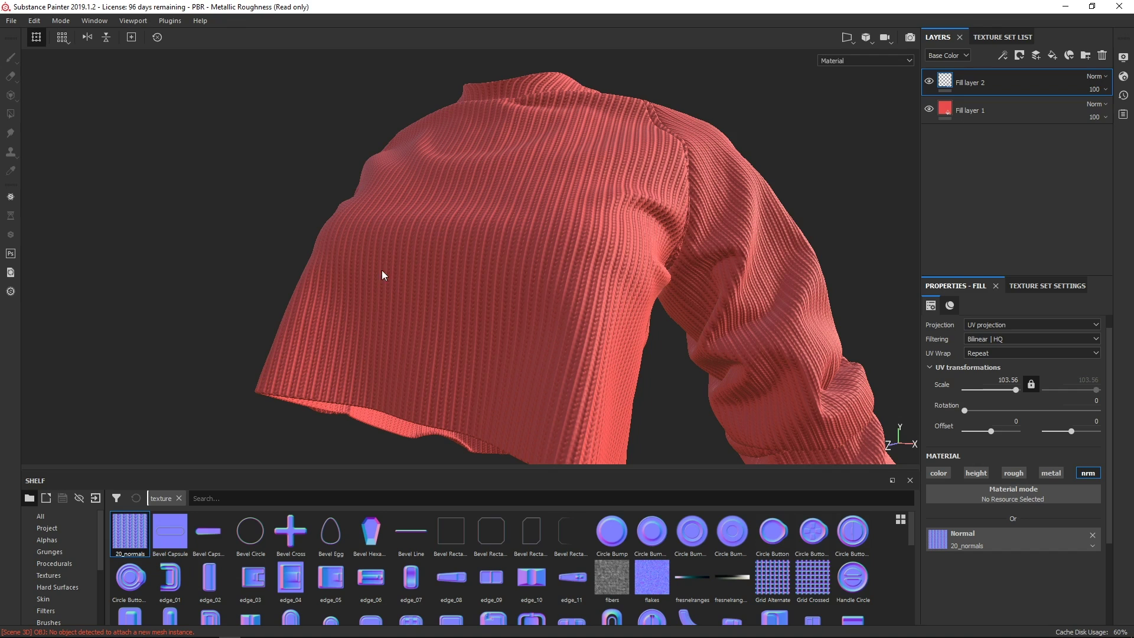
alt+drag(548, 237, 636, 306)
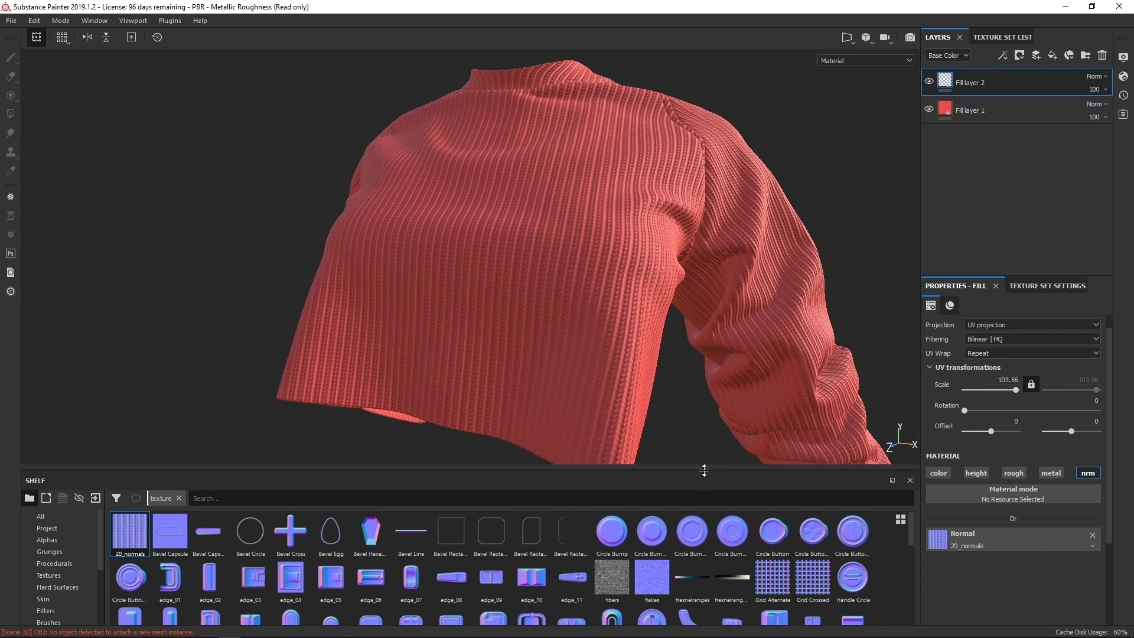
drag(704, 470, 701, 414)
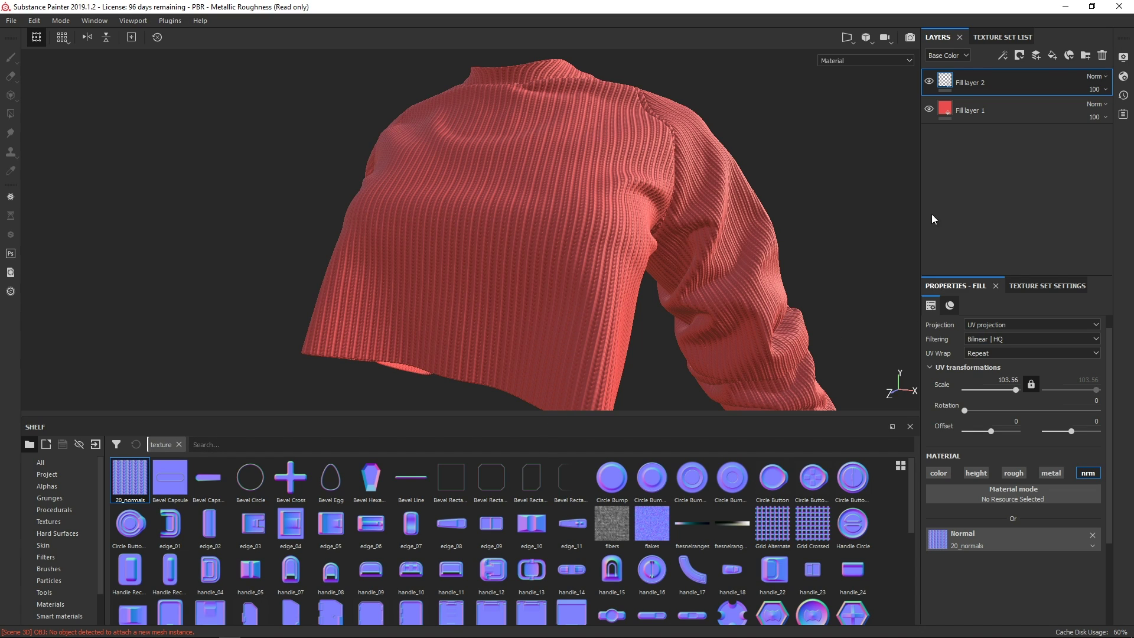
click(1052, 56)
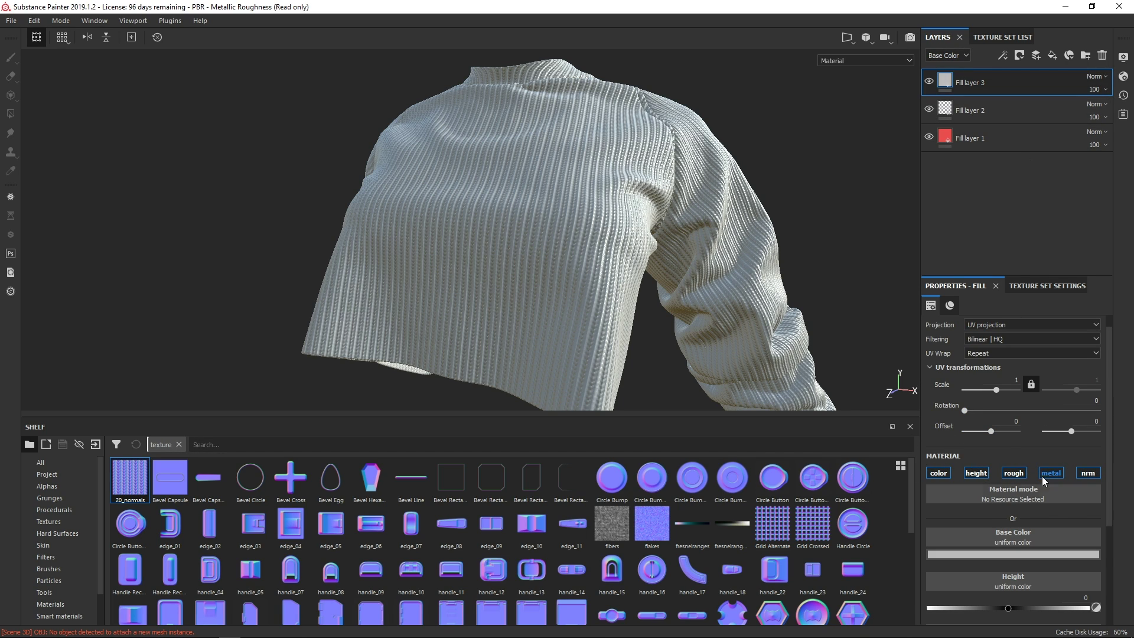
click(981, 475)
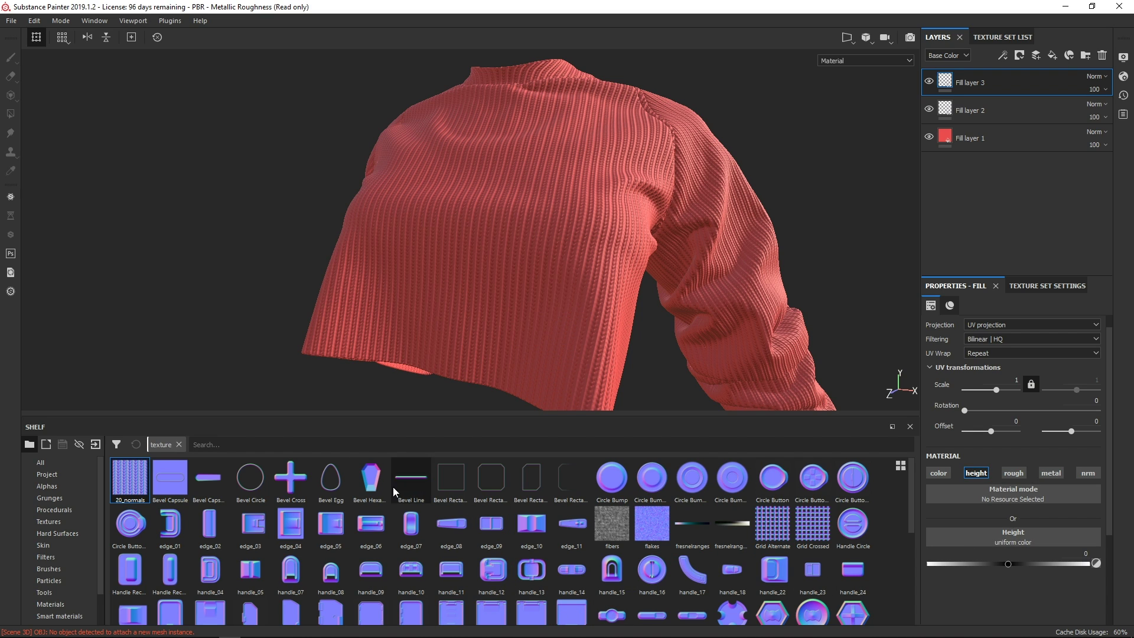
- Search the whole shelf for grunge and assign Grunge Concrete to the height channel of Fill layer 3
click(179, 445)
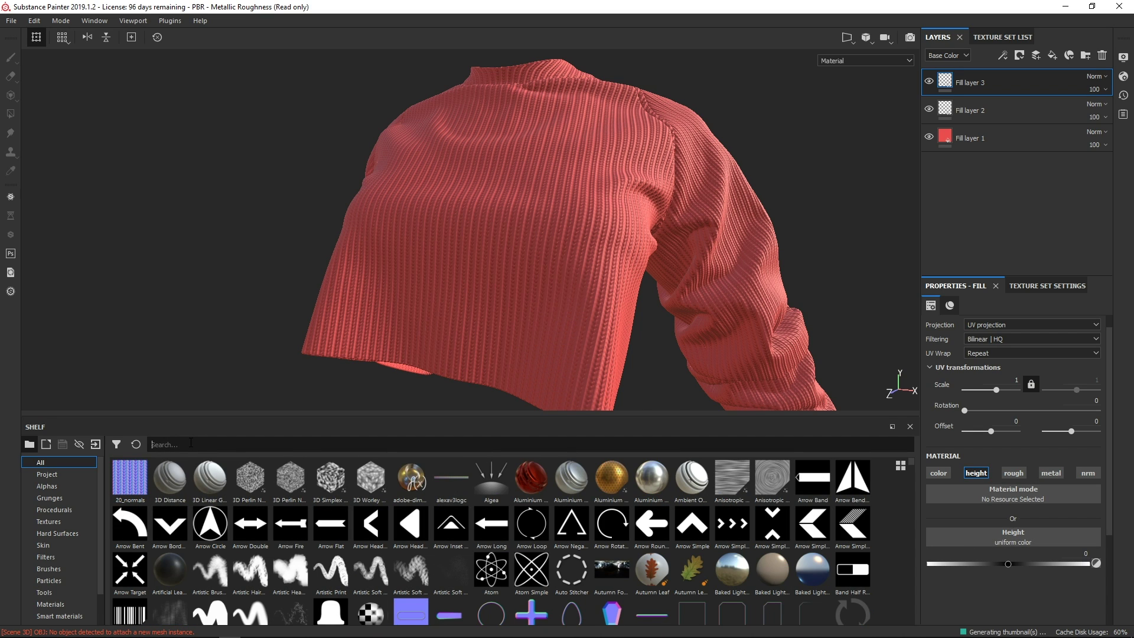
text(grunge)
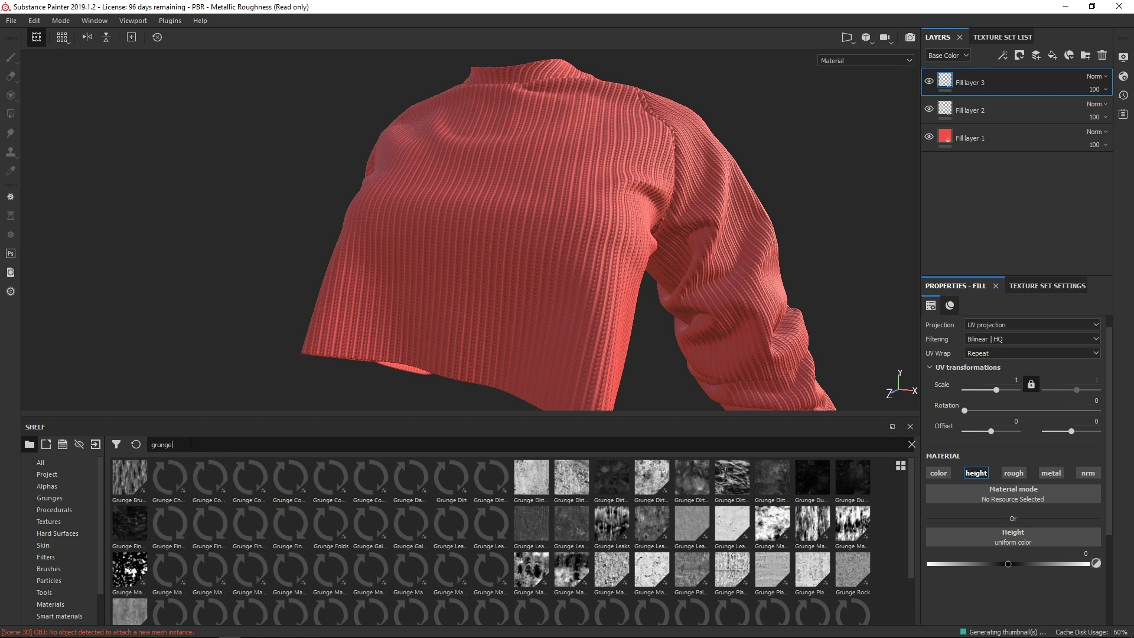
drag(210, 478, 1019, 539)
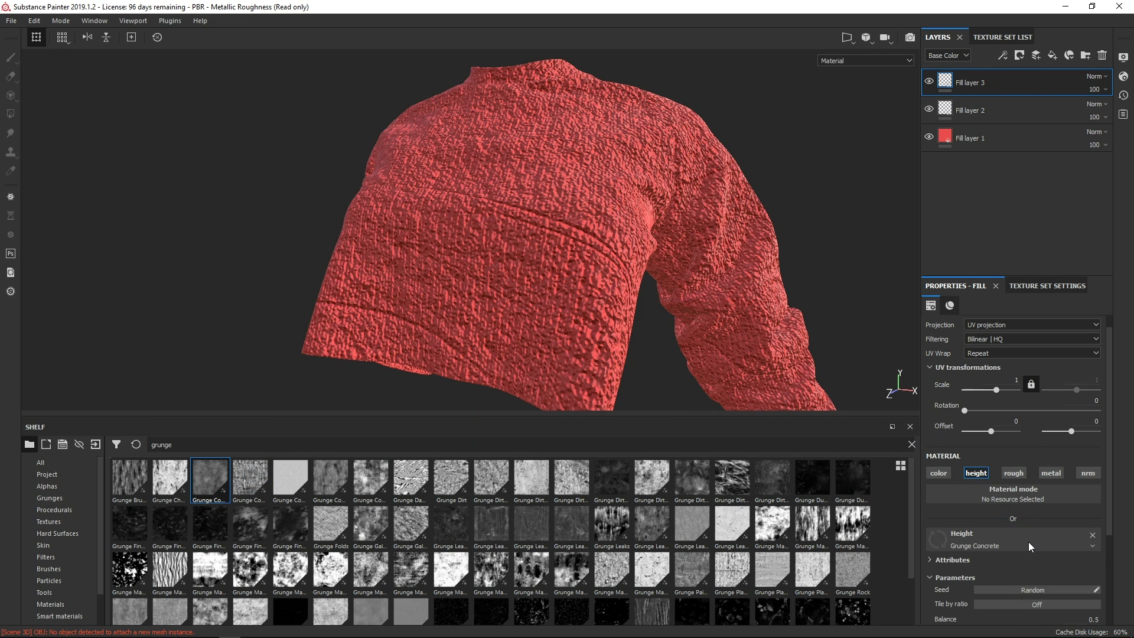
scroll(645, 295, up, 5)
alt+drag(658, 271, 630, 275)
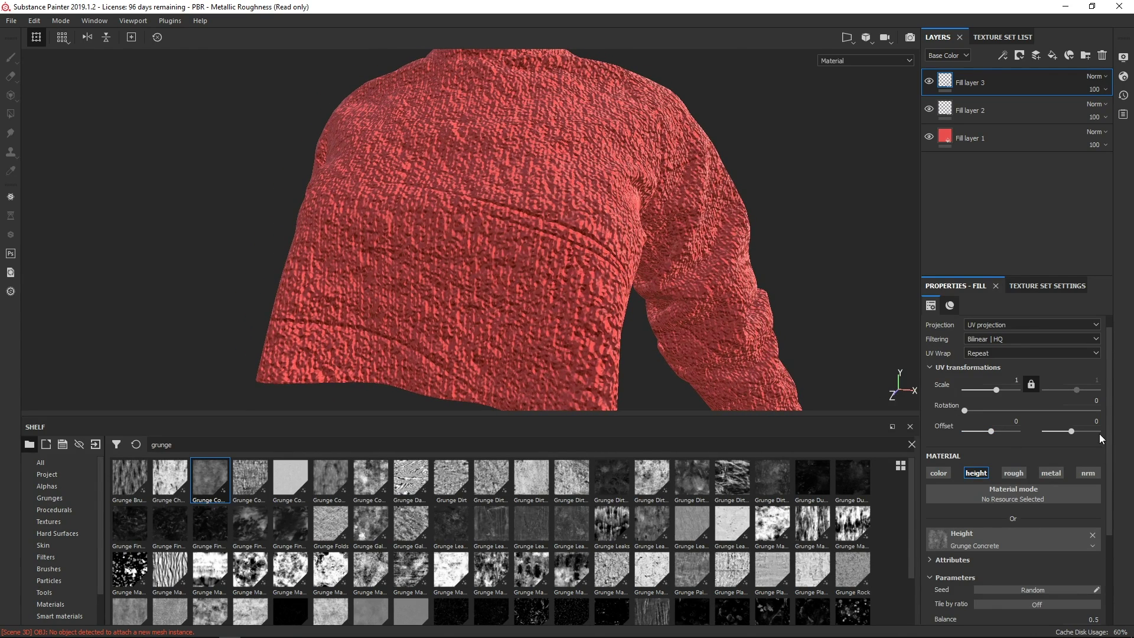
- Raise the Grunge Concrete balance to 0.89 so that the bumps thin out into sparse patches
scroll(1116, 511, down, 4)
scroll(1116, 510, up, 3)
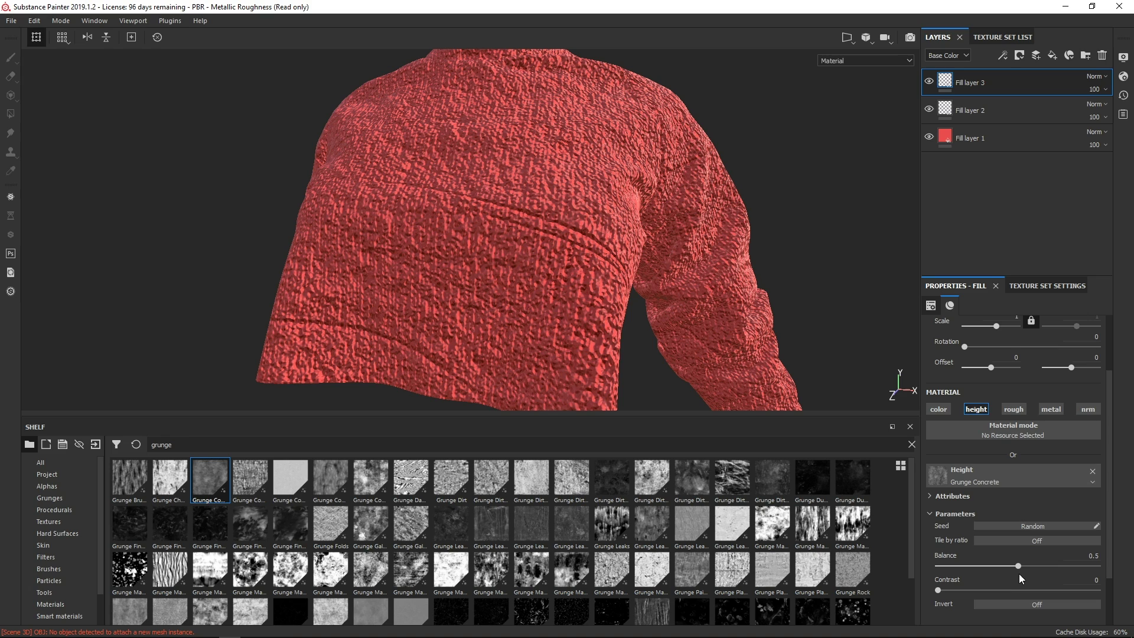
drag(1054, 557, 1072, 557)
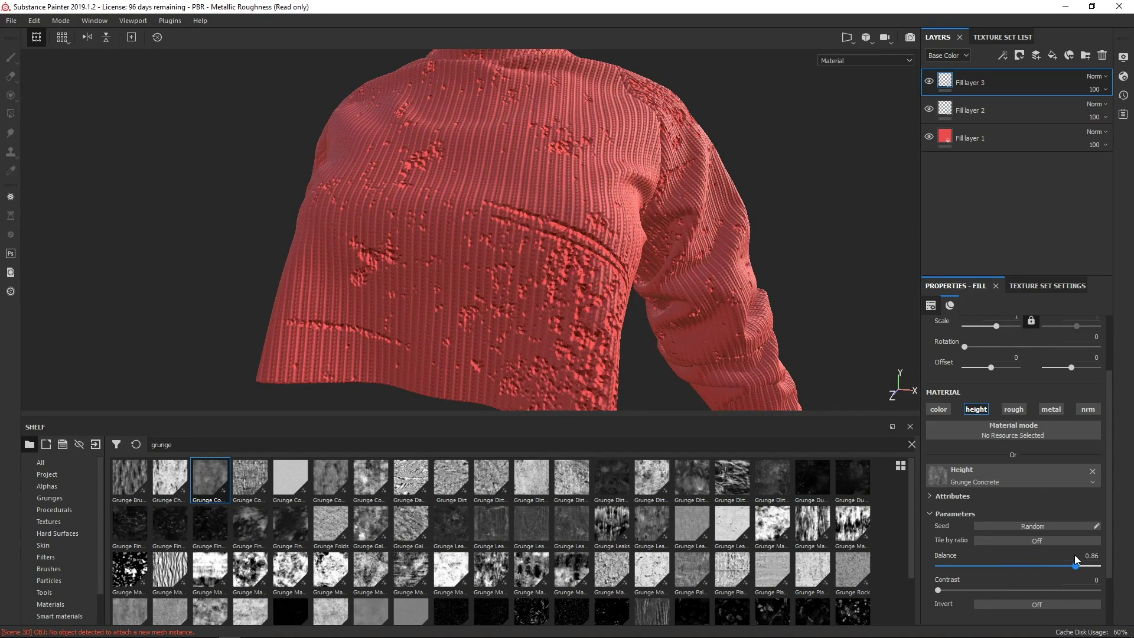
alt+drag(582, 280, 703, 242)
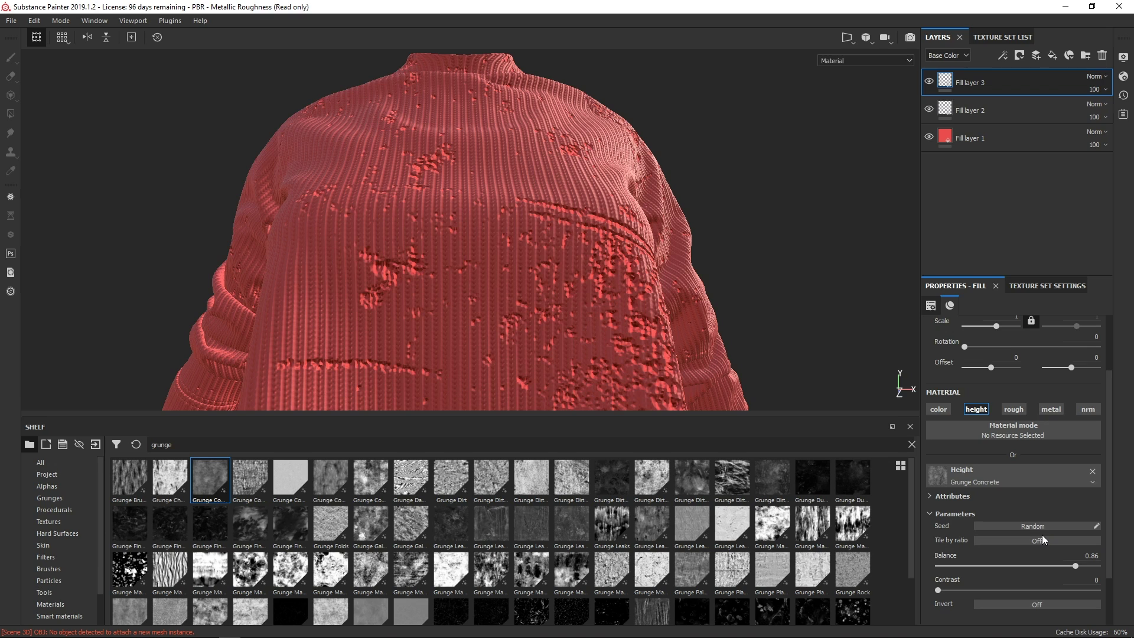
drag(1077, 565, 1078, 562)
alt+drag(726, 248, 596, 269)
alt+right_drag(597, 268, 637, 277)
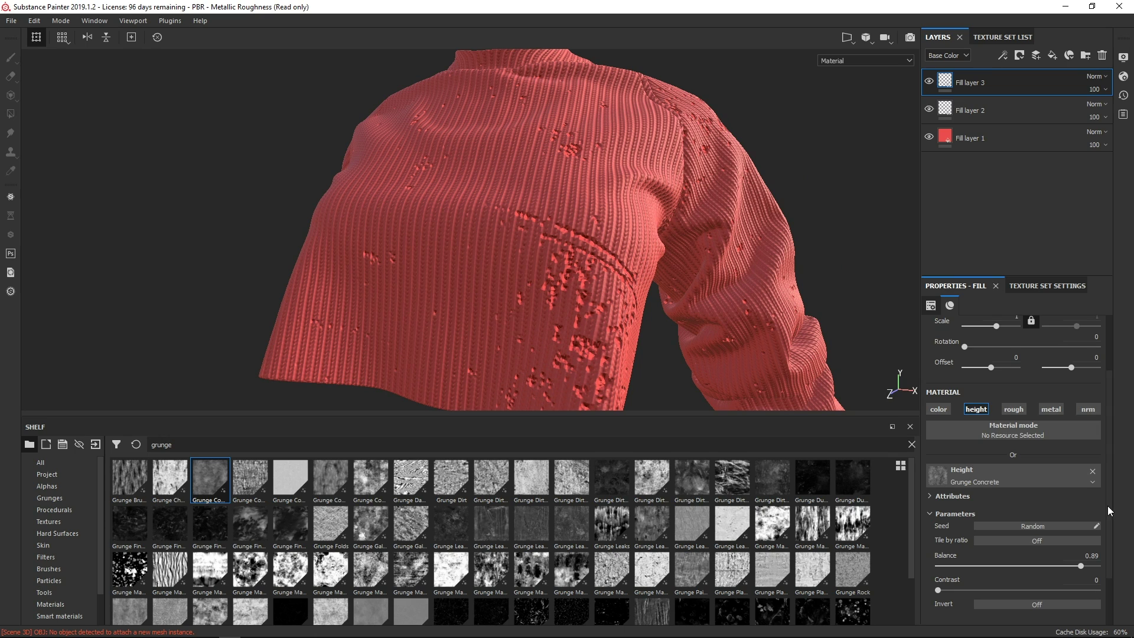
- Set the UV transformation scale of Fill layer 3 to about 5.07 and check the grunge on the shoulder and sleeve
drag(1109, 509, 1113, 452)
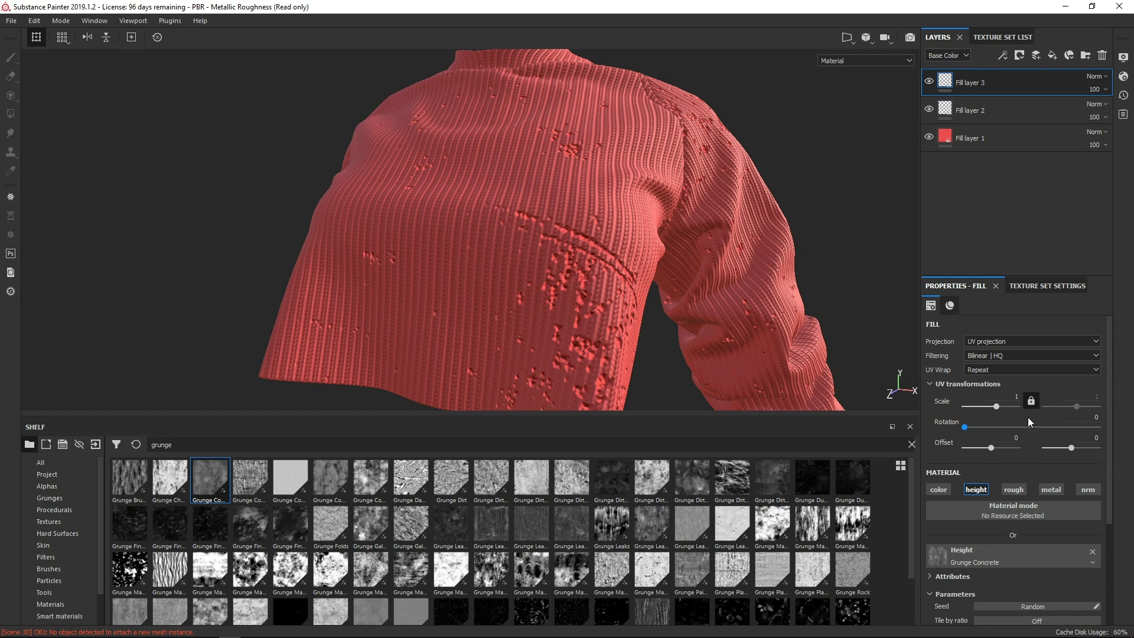
drag(999, 405, 998, 406)
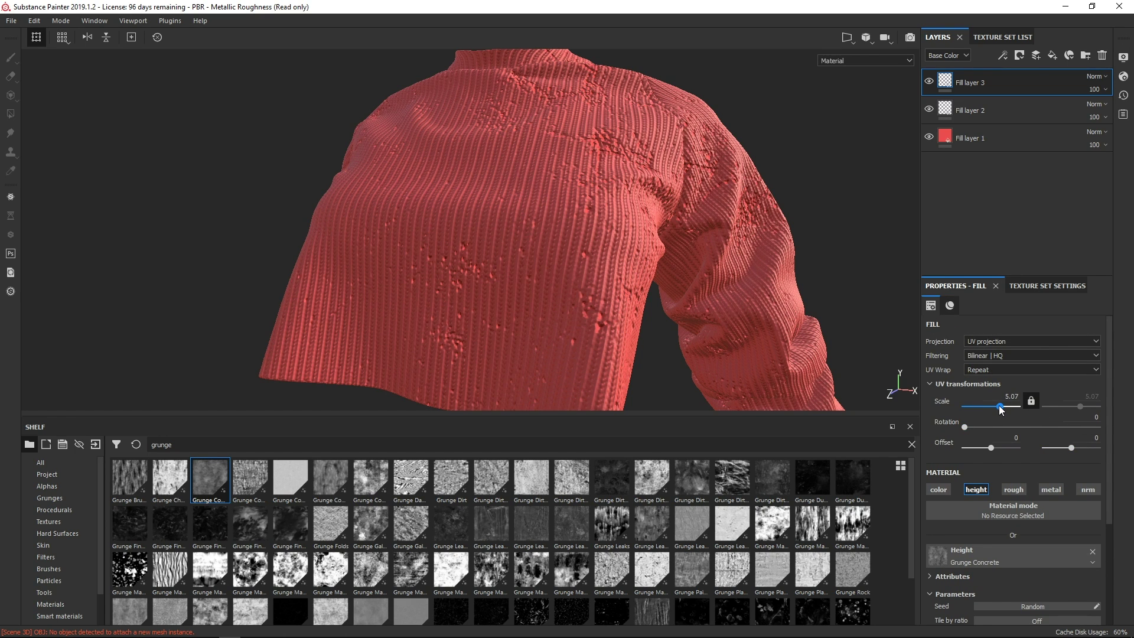
alt+drag(808, 396, 540, 249)
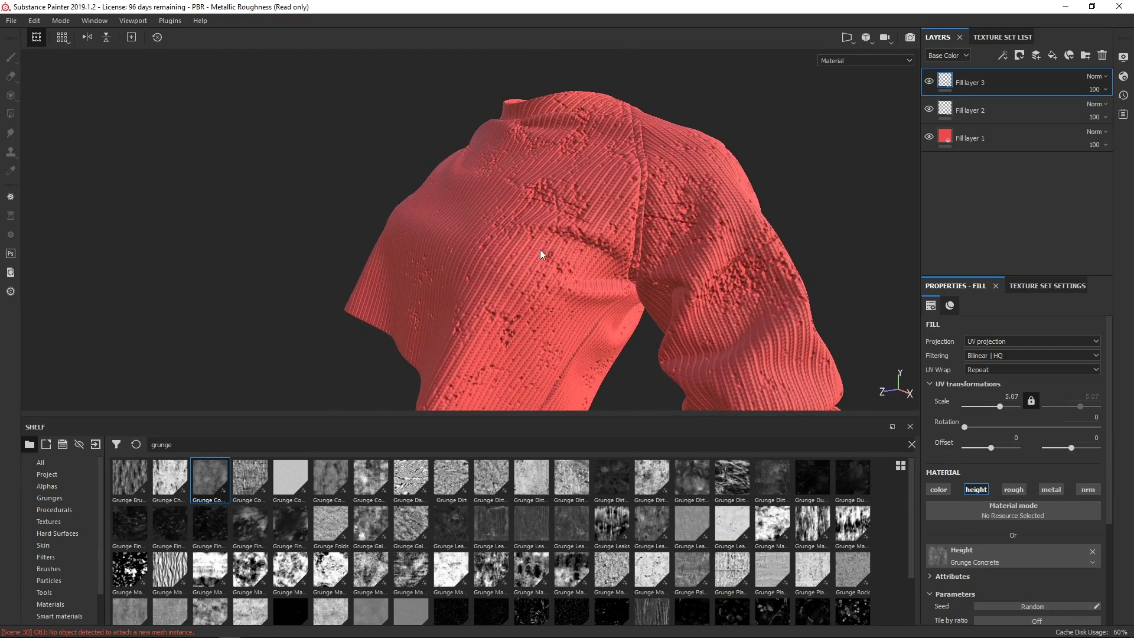
alt+drag(620, 253, 806, 161)
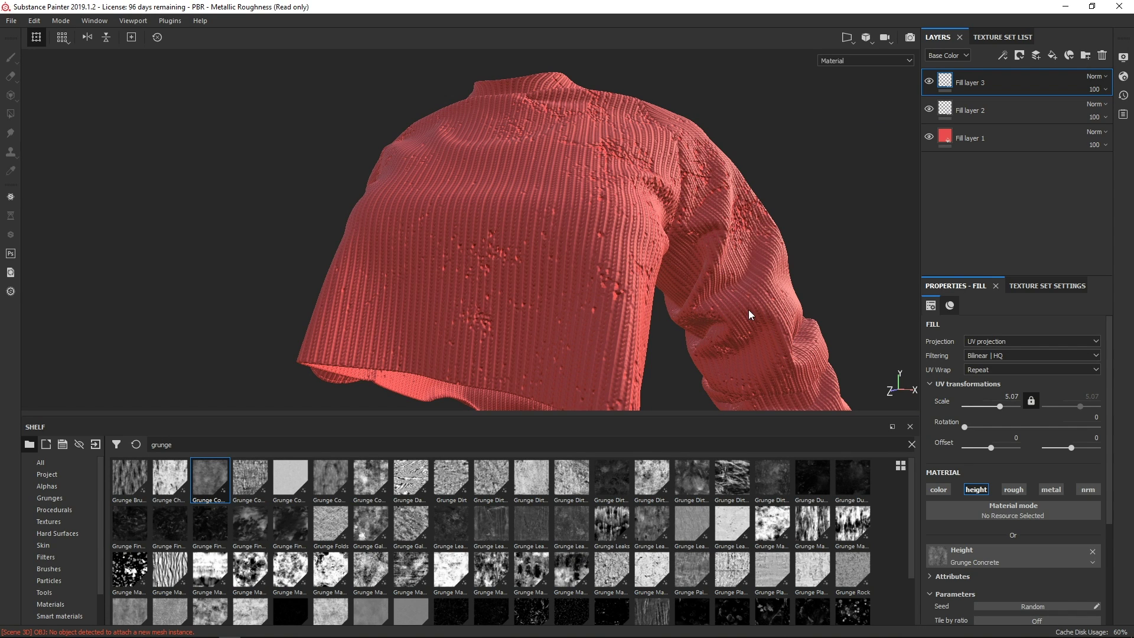
alt+right_drag(662, 221, 718, 263)
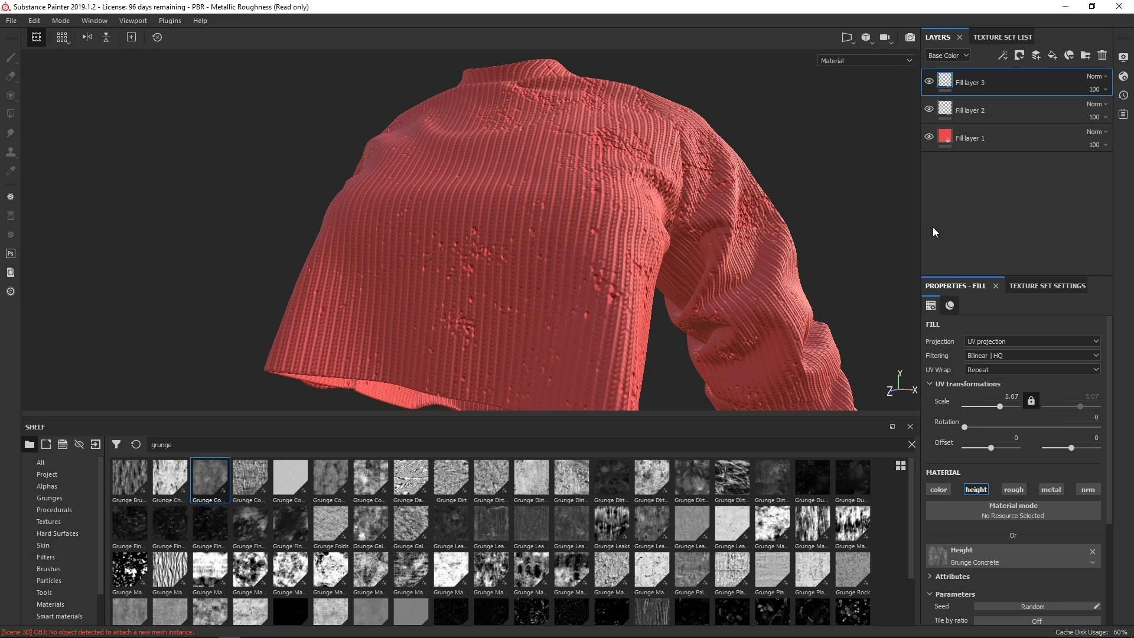
- Add a Levels effect for the height channel to Fill layer 3, with input black at about 0.49 and input white at 0.899
drag(1110, 377, 1104, 324)
click(1003, 58)
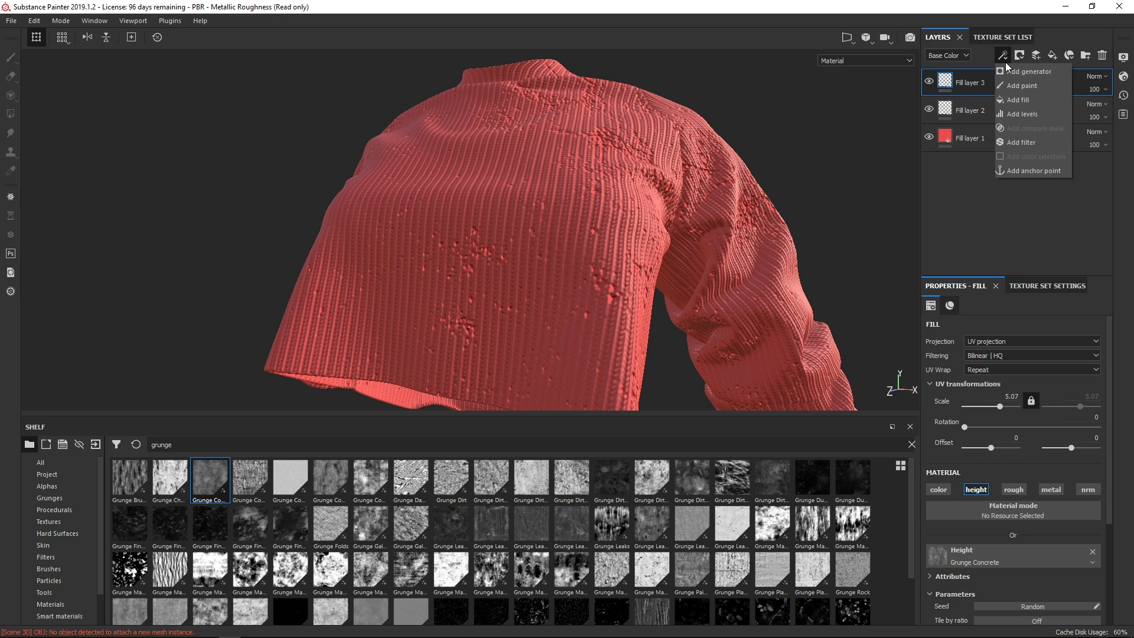
click(1022, 113)
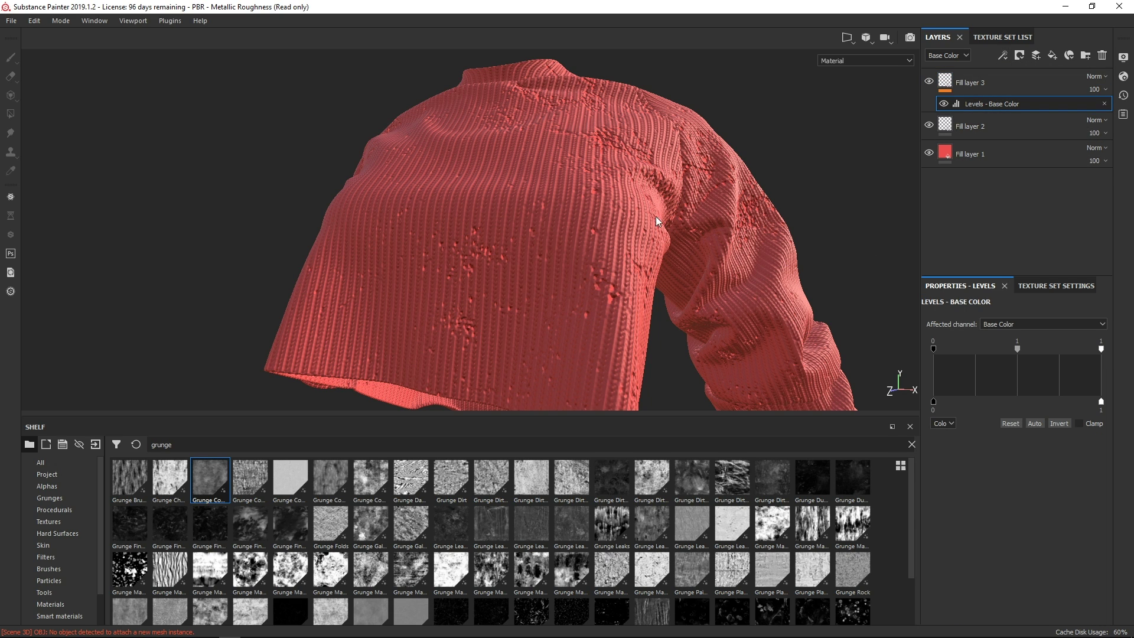
click(1014, 323)
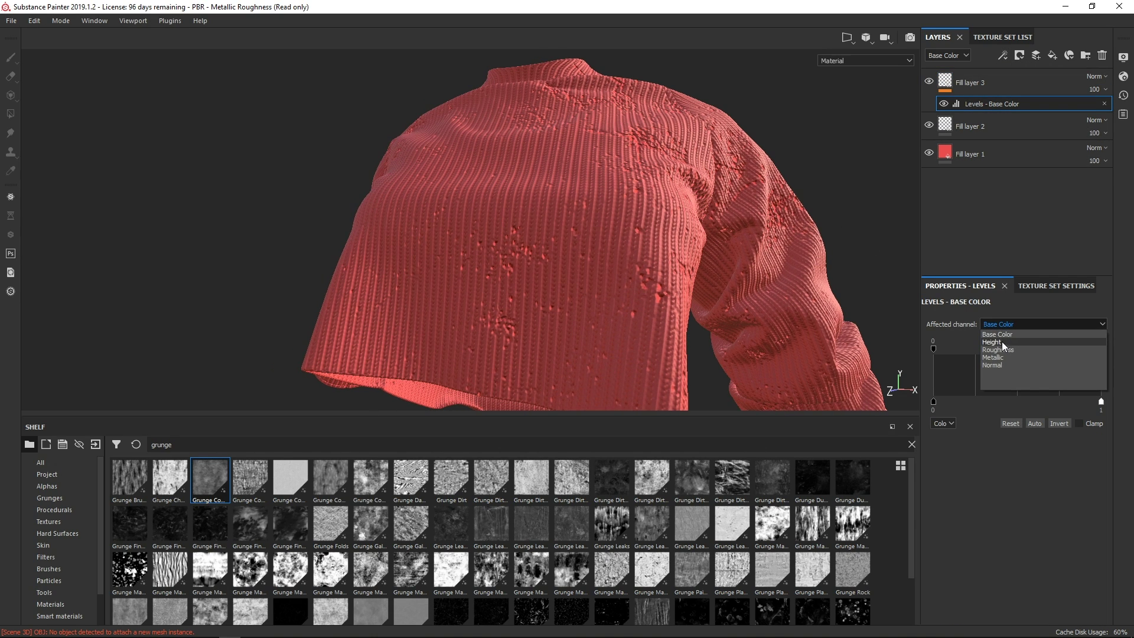
click(1001, 342)
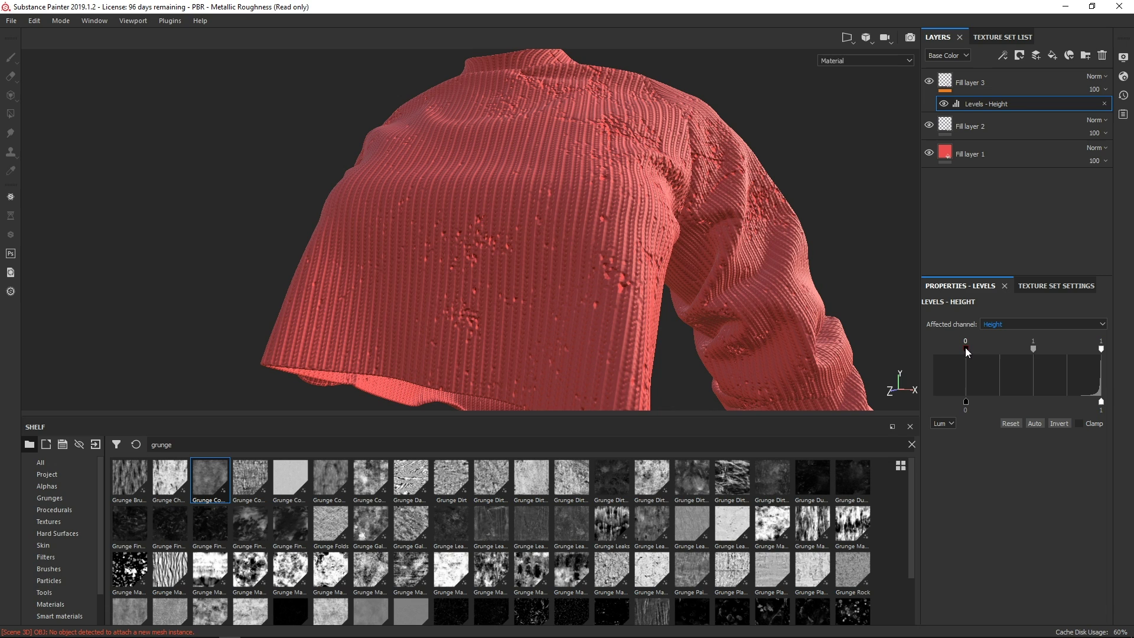
drag(966, 349, 1038, 348)
alt+drag(671, 223, 710, 232)
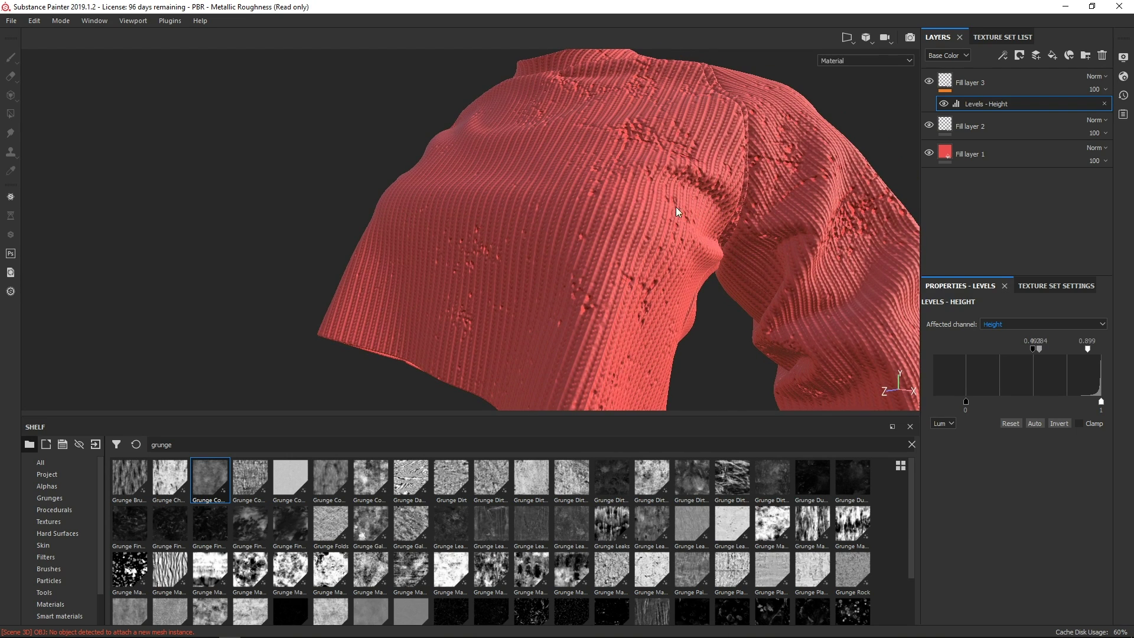
- Switch the layer stack to the height channel and lower the opacity of Fill layer 3 to 18
click(1007, 87)
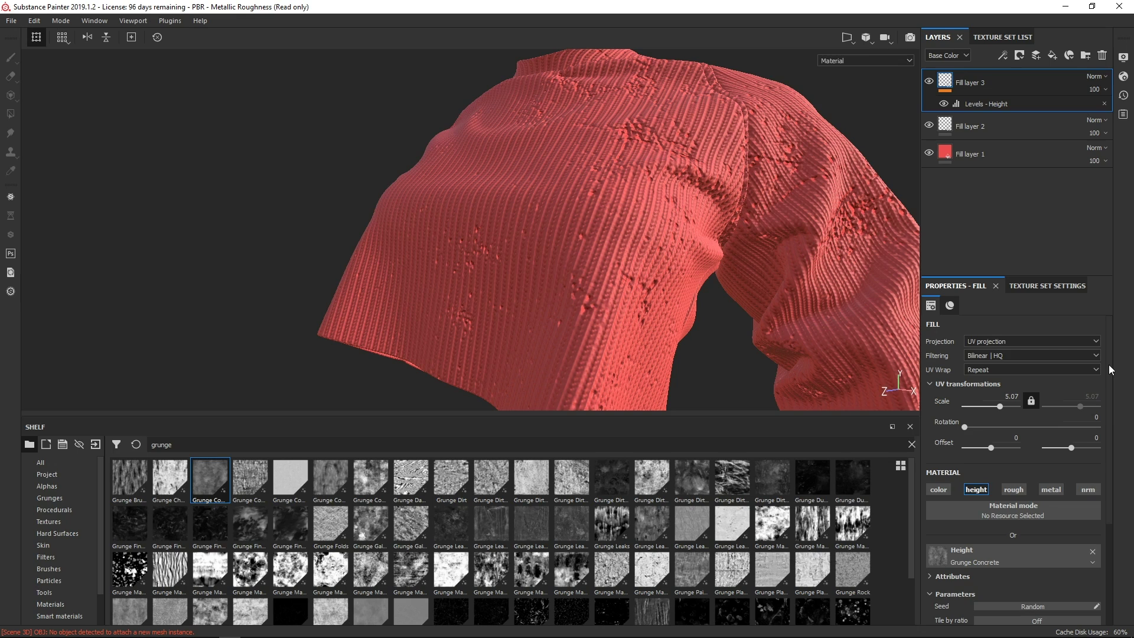
click(950, 57)
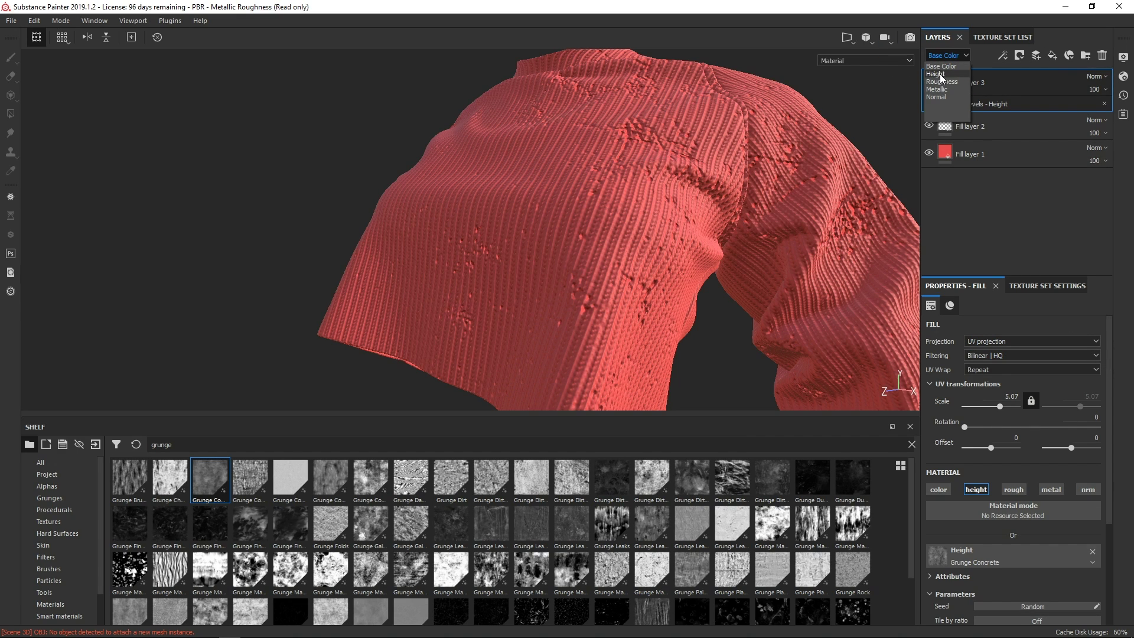
click(940, 73)
alt+drag(839, 145, 755, 186)
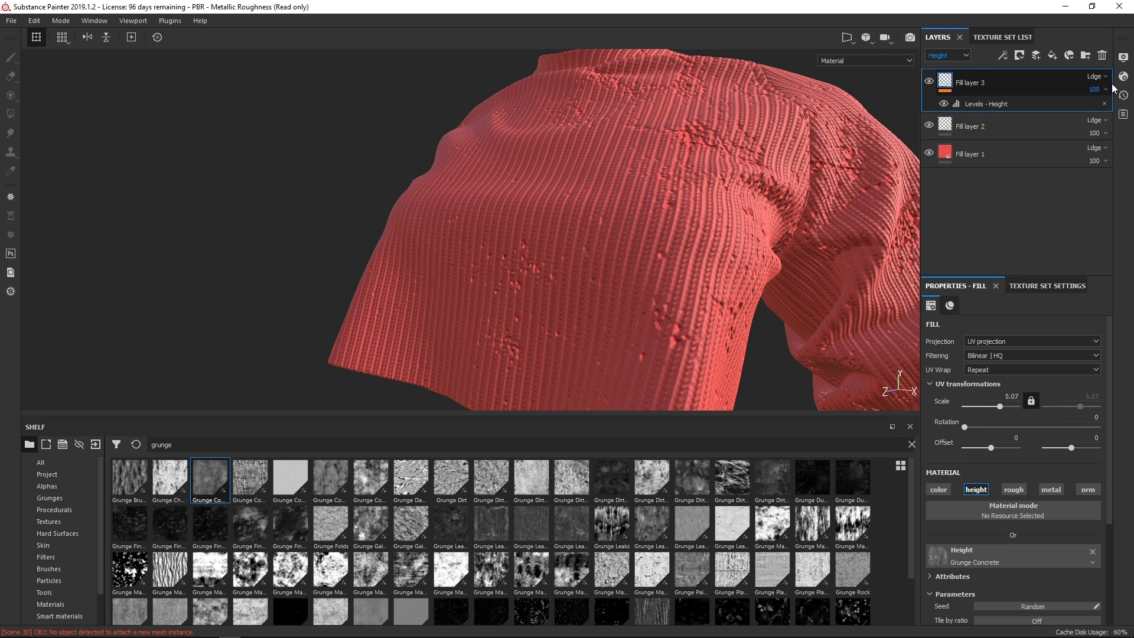
click(1106, 90)
drag(1126, 111, 1086, 115)
alt+drag(786, 194, 677, 251)
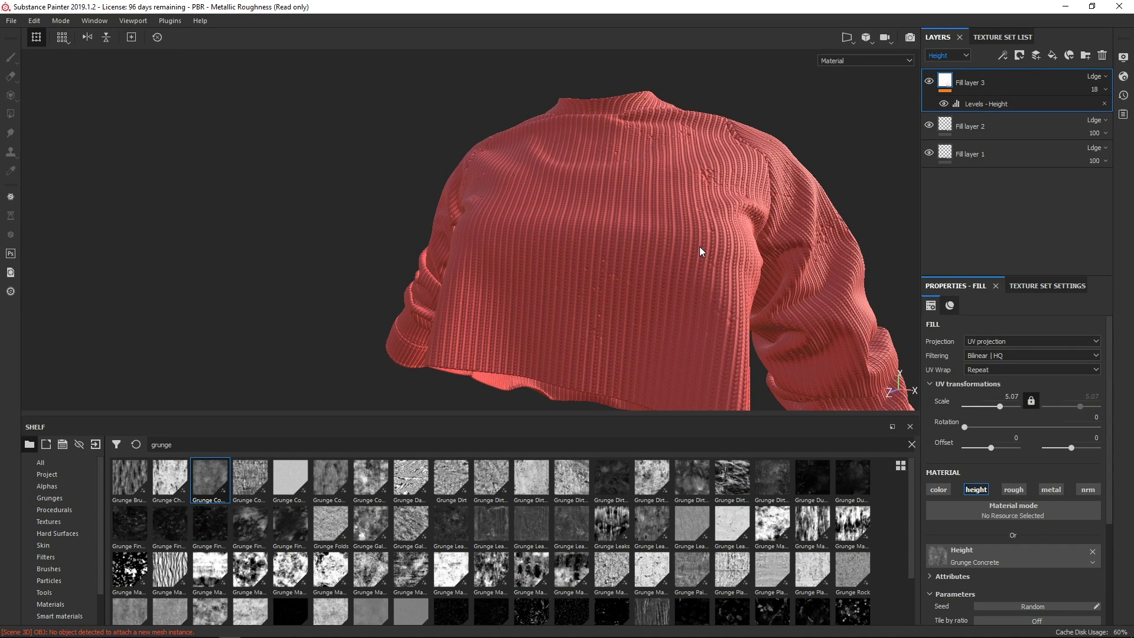
- Cycle through the single-channel views to Normal+Height+Mesh, examine the grunge bumps on the knit, and return to the material view
key(c)
key(c)
key(c)
key(c)
key(c)
key(c)
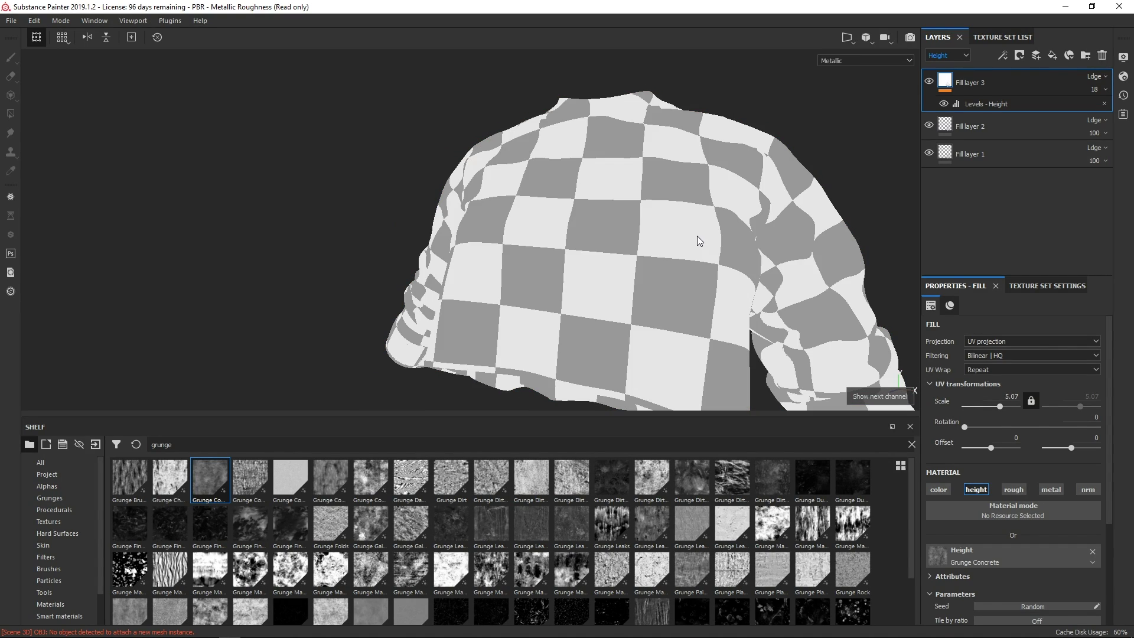
alt+drag(699, 233, 677, 243)
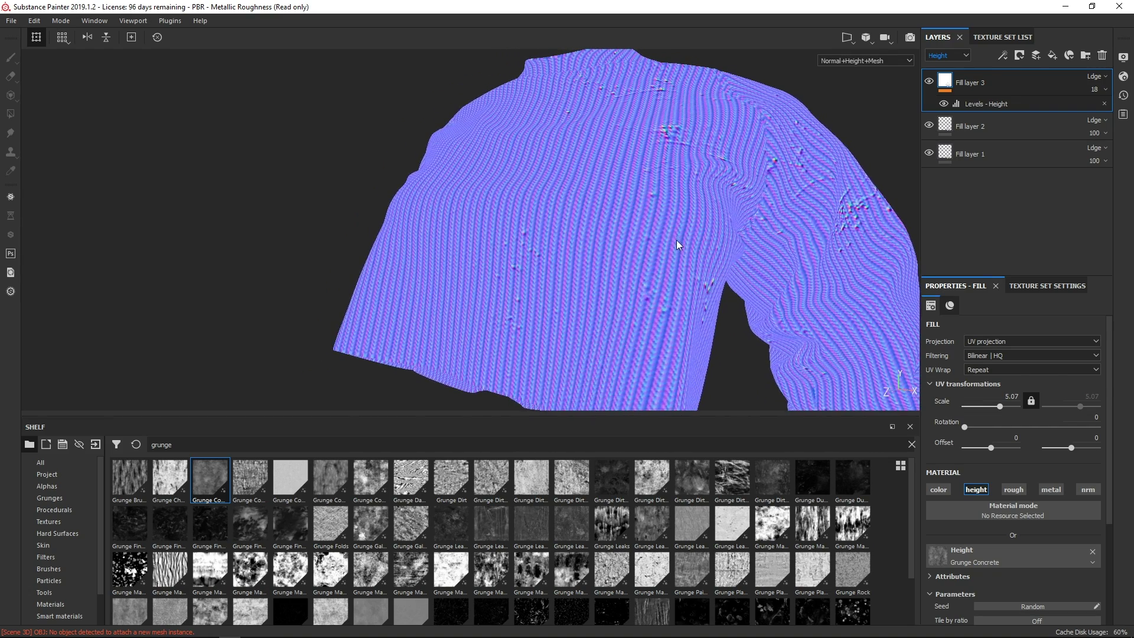
alt+drag(643, 277, 646, 225)
key(m)
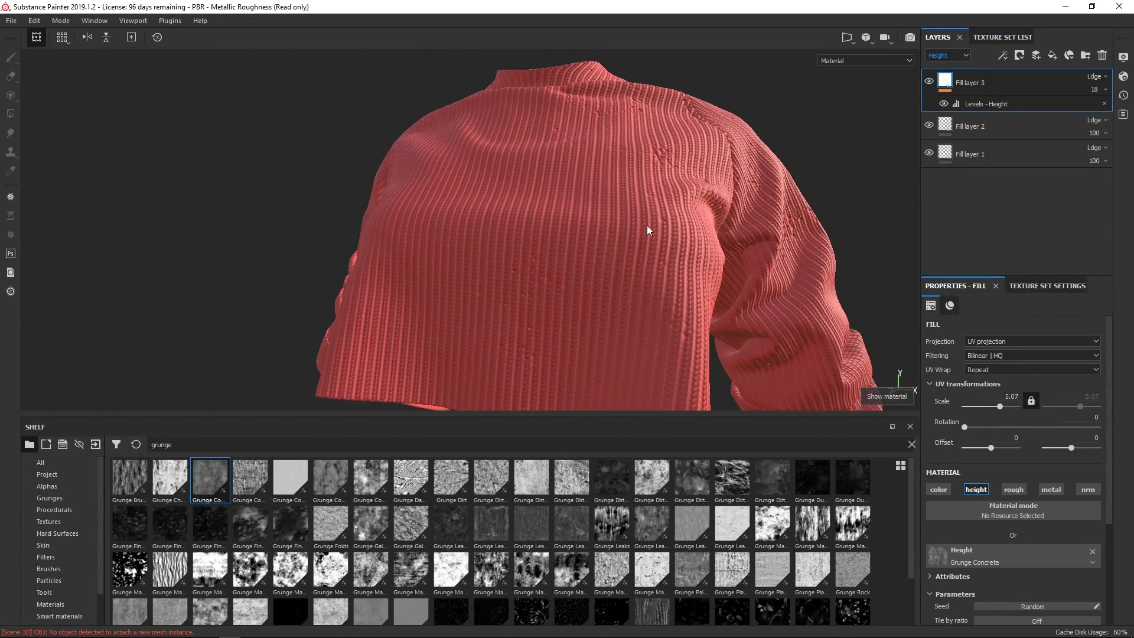
- Duplicate Fill layer 3 together with its Levels effect and turn on Invert for the copy's Grunge Concrete
click(1024, 83)
key(ctrl+d)
alt+drag(701, 179, 685, 168)
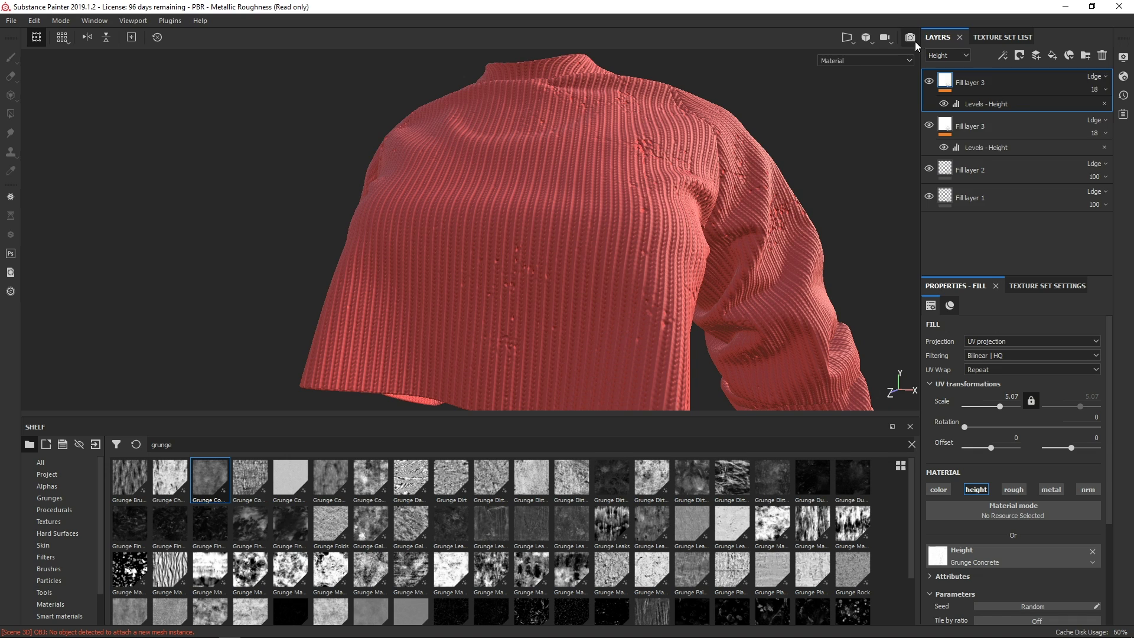
drag(1107, 348, 1113, 410)
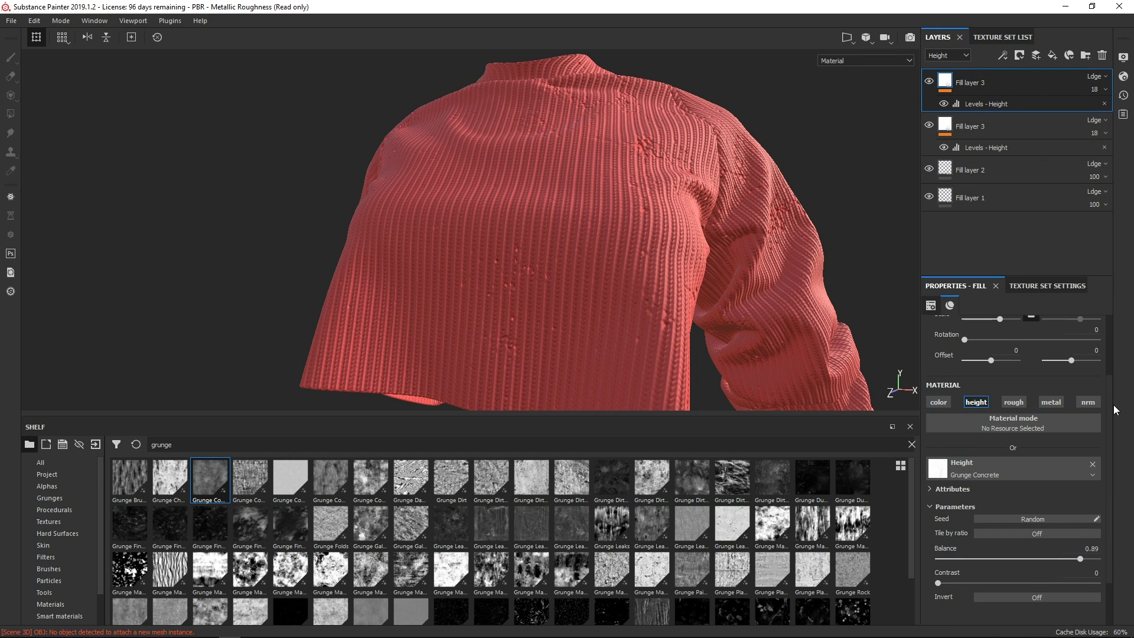
click(1037, 596)
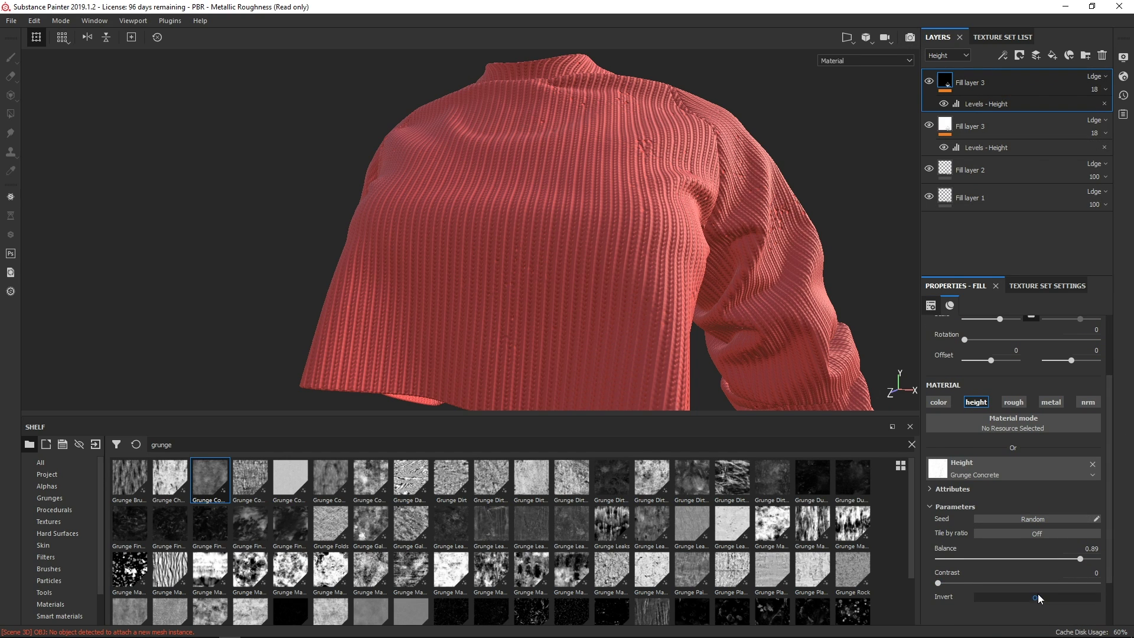
- Lower the copy's Grunge Concrete balance to 0.43 and compare the surface with Invert off and on, leaving it on
drag(1081, 557, 1005, 551)
alt+drag(809, 378, 697, 248)
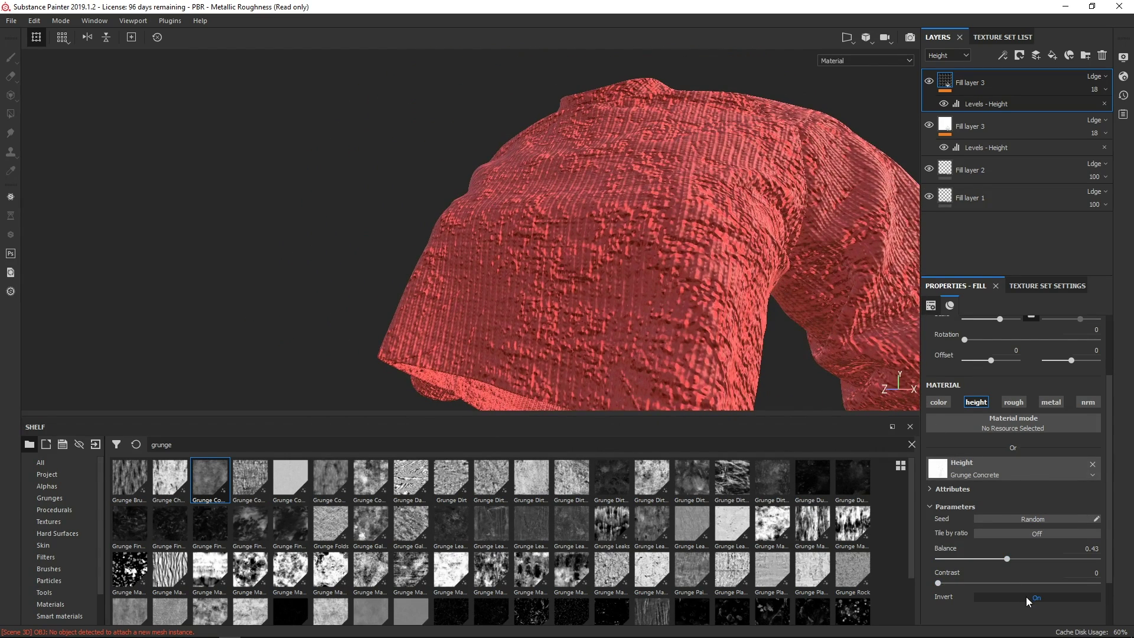
click(1027, 596)
click(1028, 595)
alt+right_drag(720, 273, 712, 239)
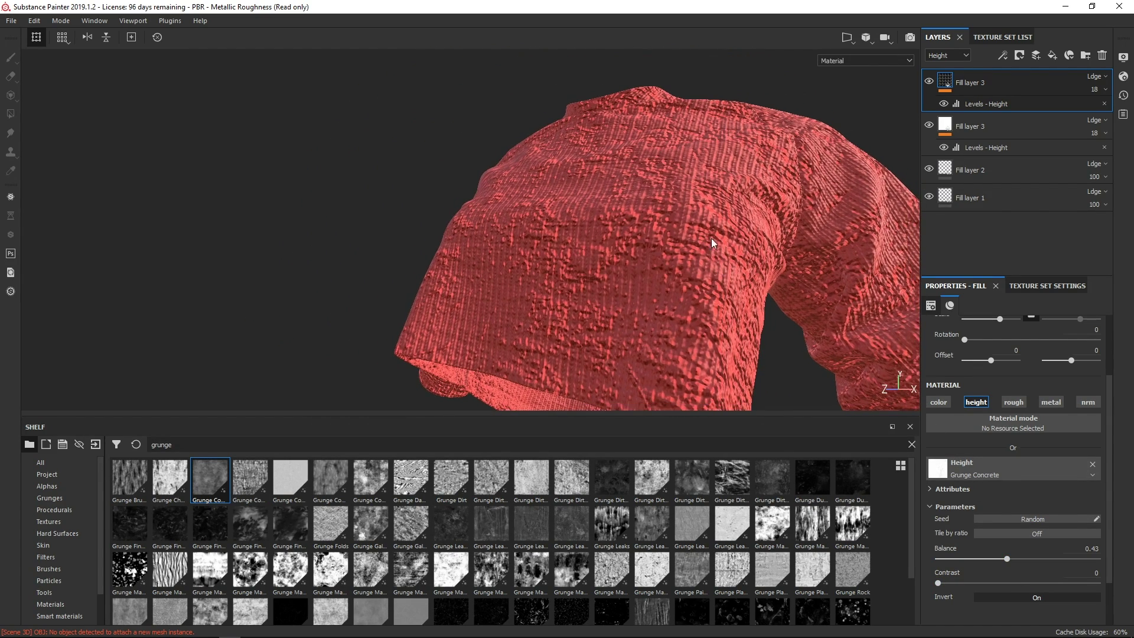
- Set the height Levels of the upper Fill layer 3 to 0.141, 0.953 and 0.907 and lower that layer's opacity to 9
click(981, 104)
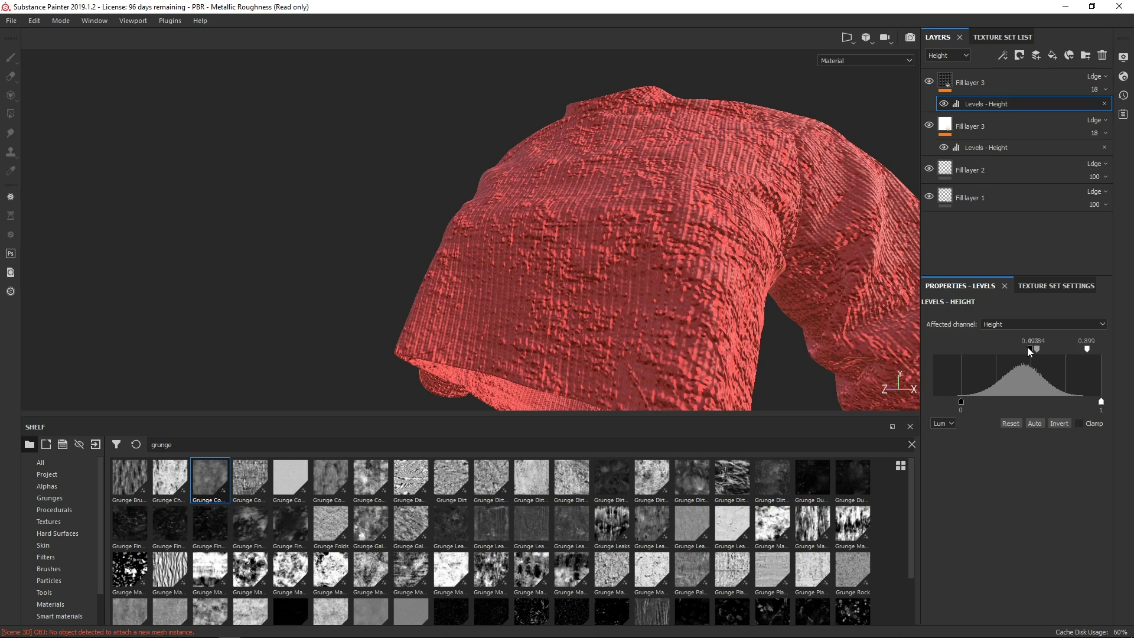
mouse_move(1029, 349)
mouse_down()
mouse_move(973, 346)
mouse_move(1088, 350)
mouse_up()
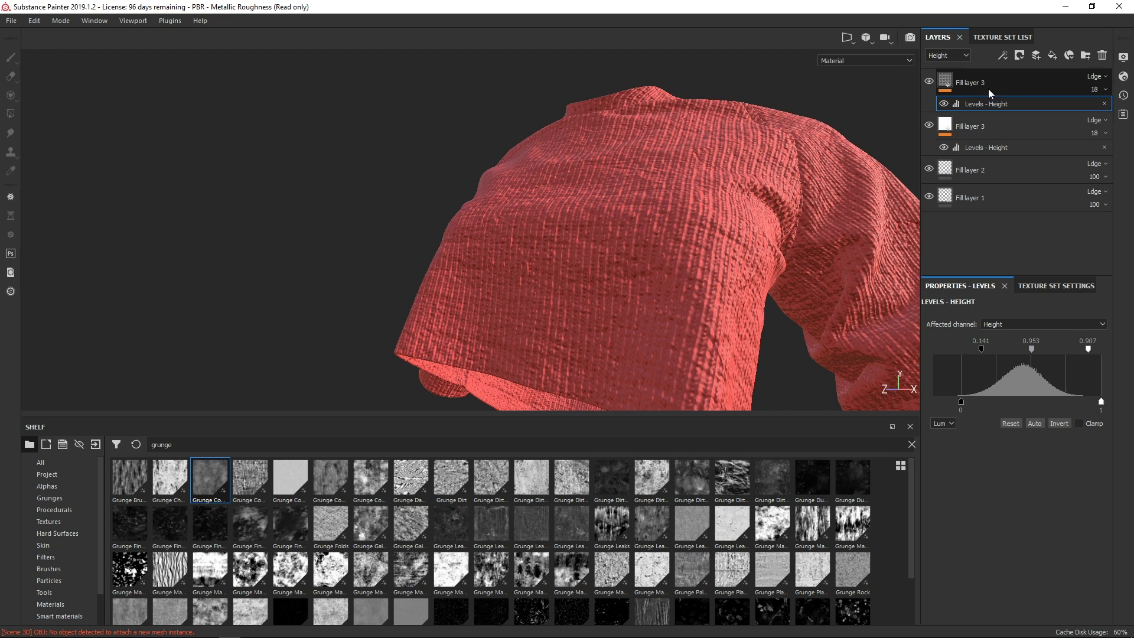
drag(1087, 111, 1081, 112)
mouse_move(770, 283)
alt+mouse_down()
mouse_move(750, 268)
mouse_move(595, 241)
mouse_move(753, 219)
mouse_move(650, 207)
mouse_move(534, 144)
mouse_move(597, 225)
alt+mouse_up()
alt+middle_drag(597, 224, 628, 225)
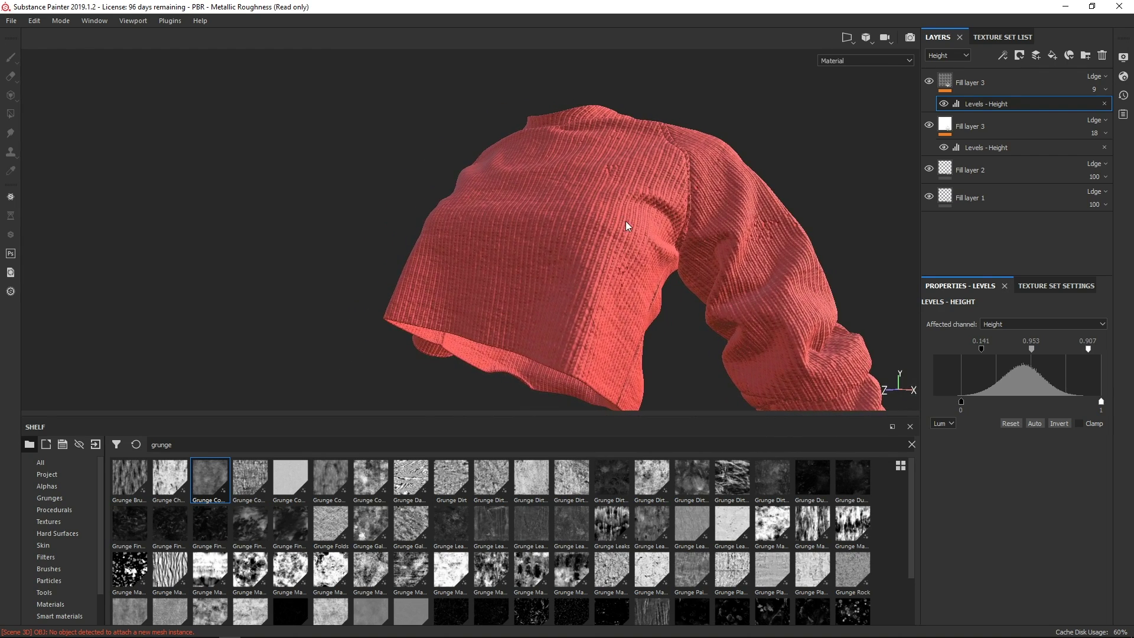
shift+right_drag(627, 225, 674, 217)
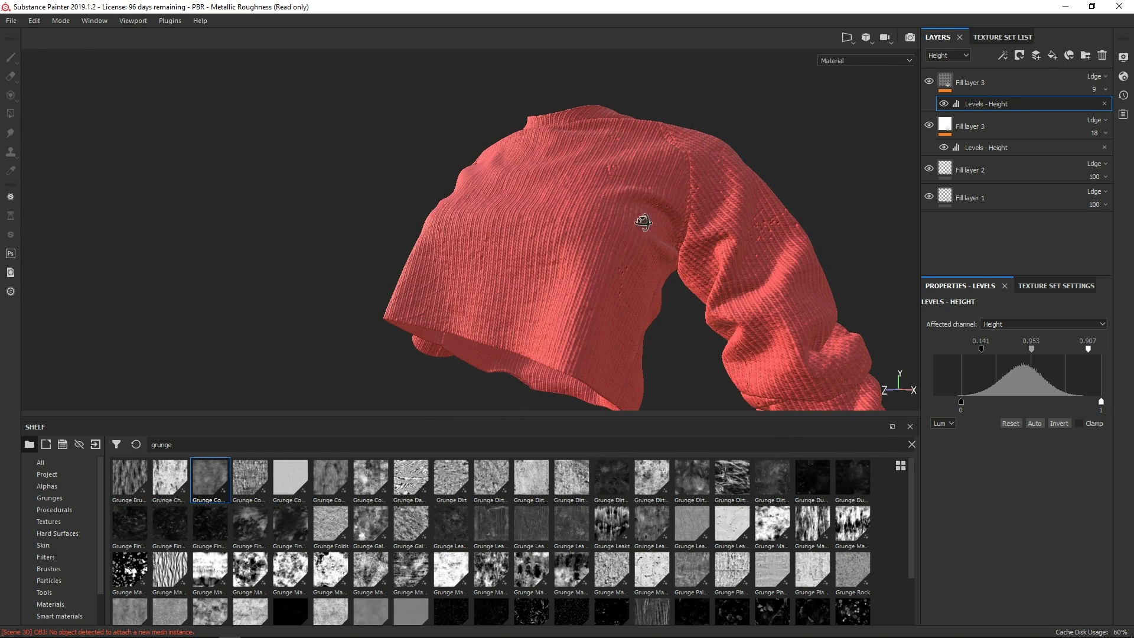
alt+drag(640, 221, 754, 222)
- Compare the knit with the upper Fill layer 3 hidden and shown, and examine the surface on the front and sleeve
click(930, 82)
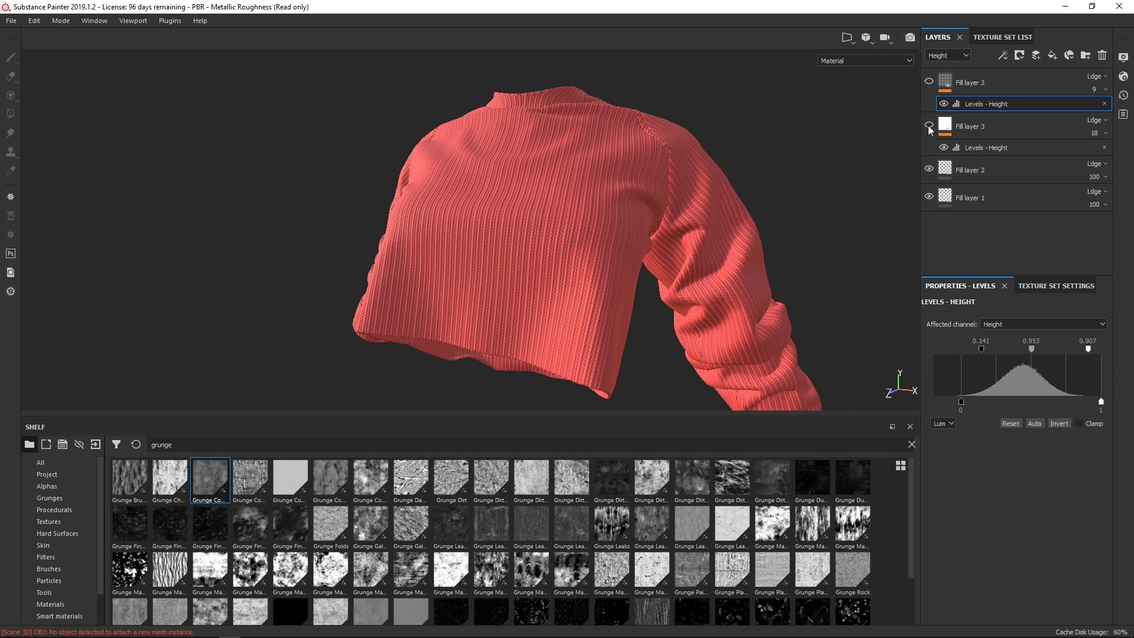
click(929, 84)
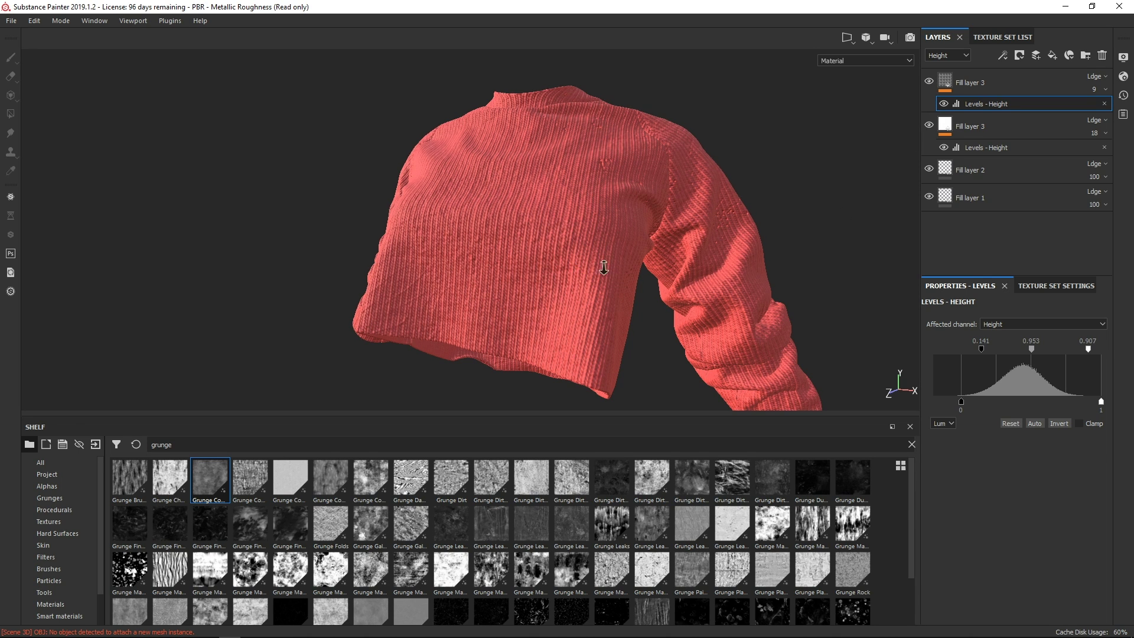
alt+drag(603, 266, 411, 295)
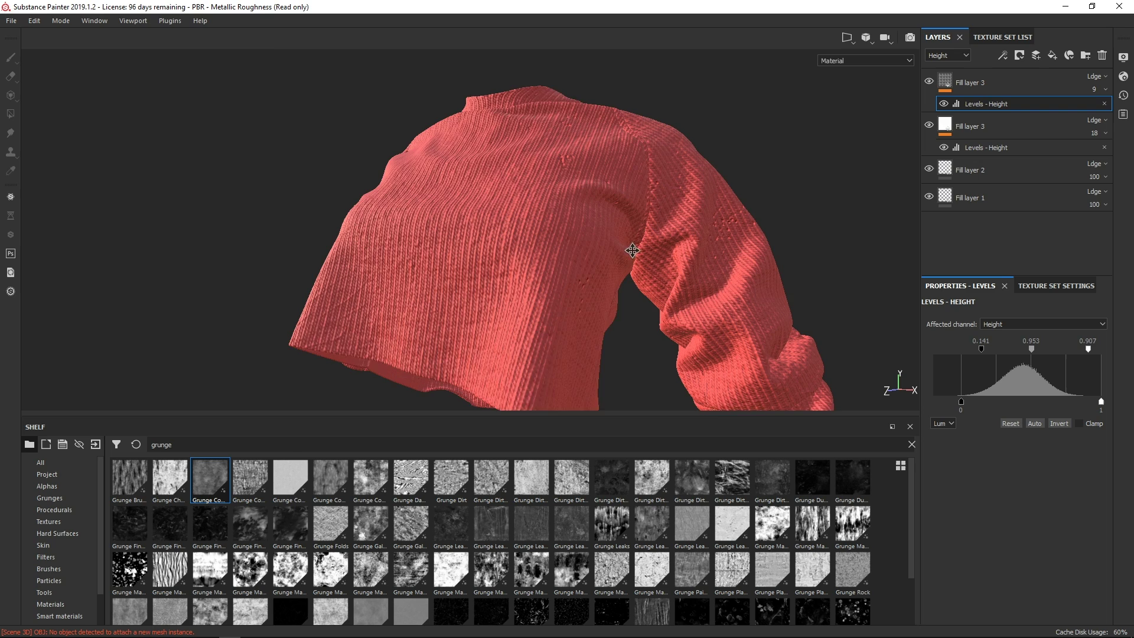
alt+middle_drag(632, 251, 672, 248)
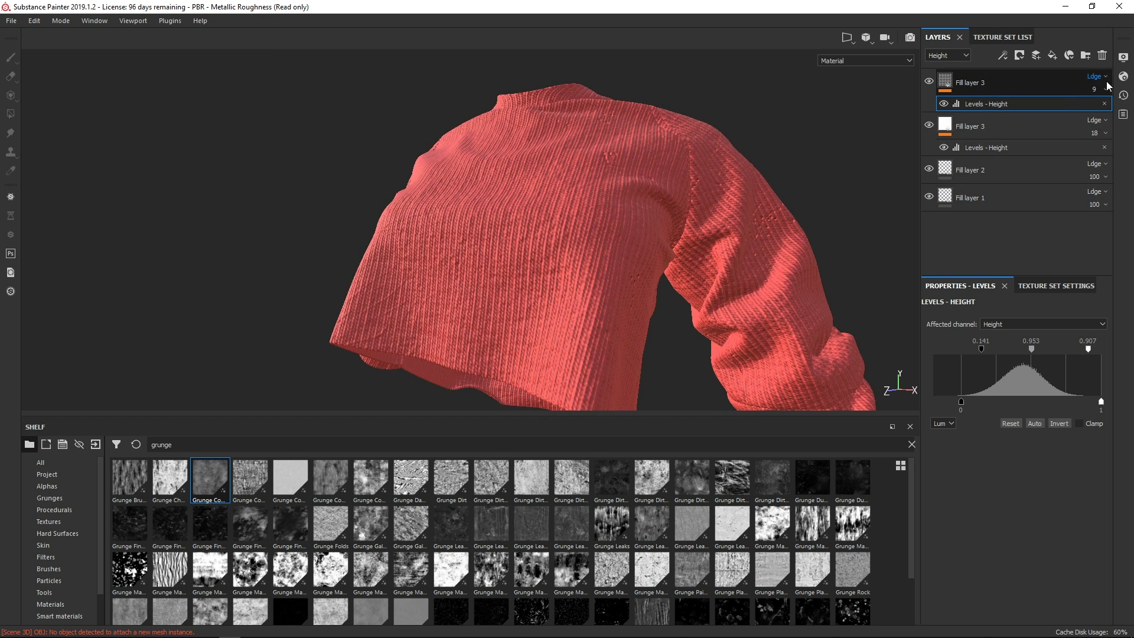
alt+middle_drag(668, 218, 685, 213)
scroll(685, 212, up, 2)
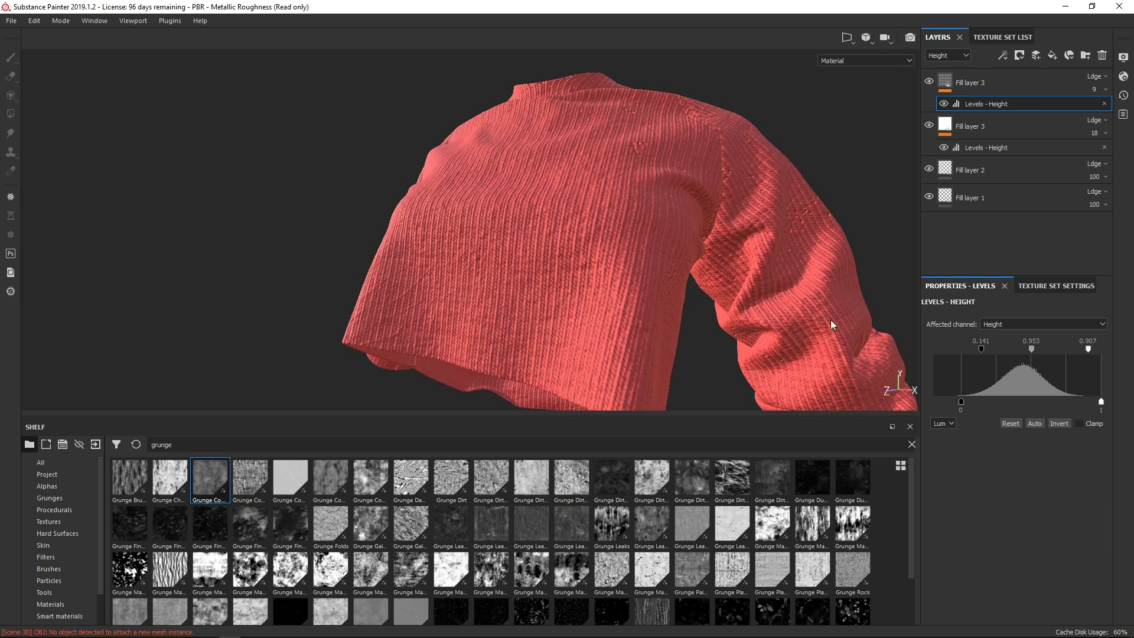
- Clear the grunge search in the shelf and search for "cryst" instead
click(911, 444)
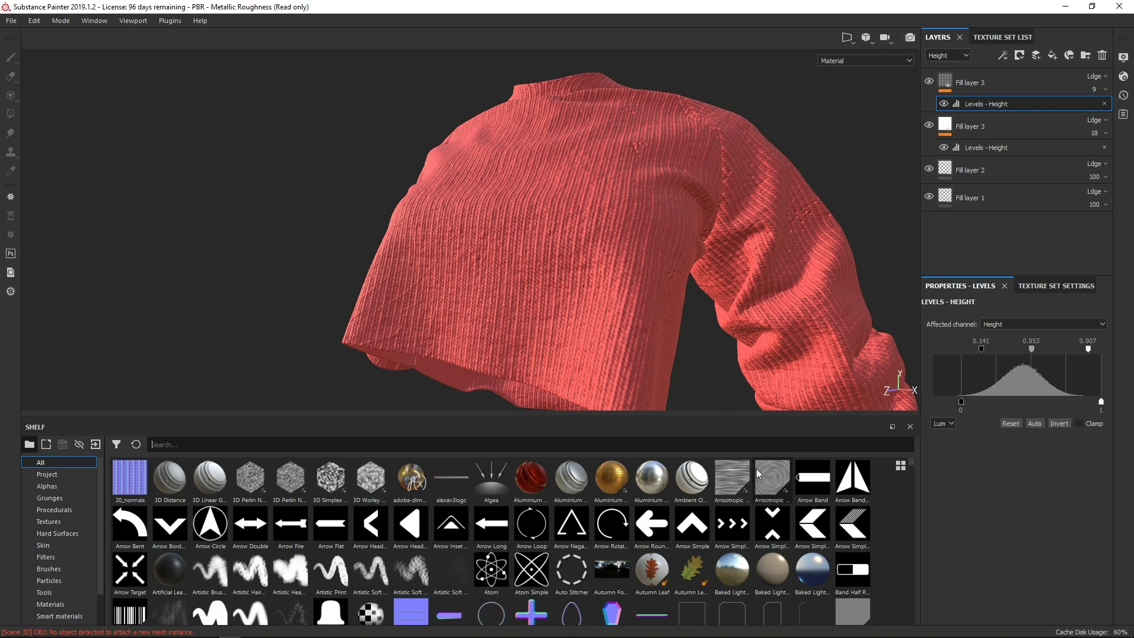
mouse_move(756, 472)
click(713, 442)
text(d)
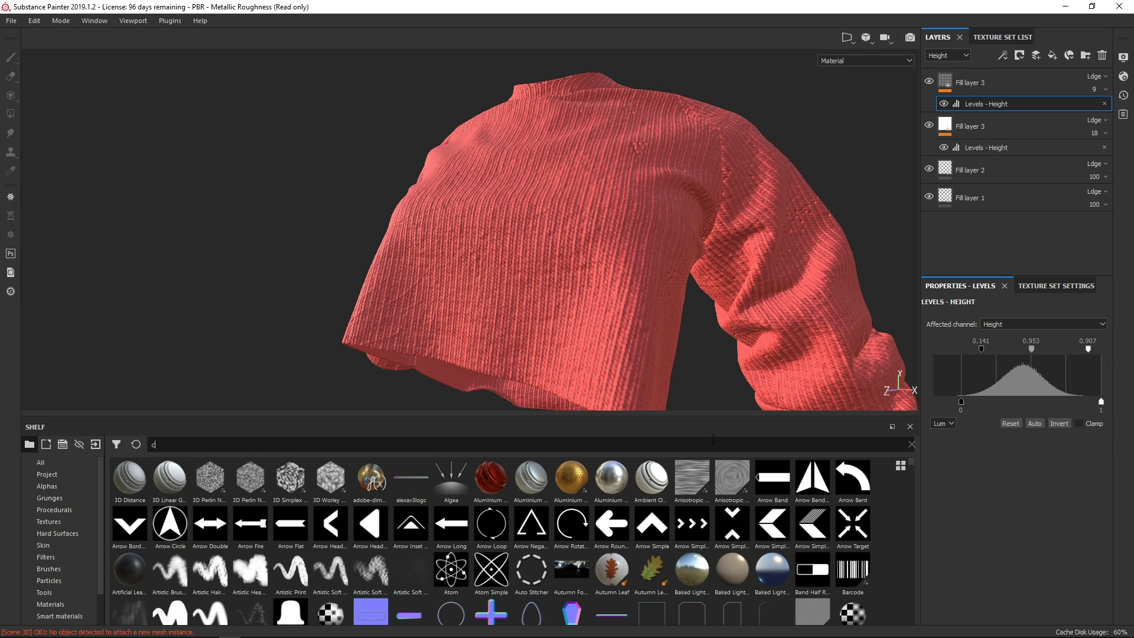
text(ryst)
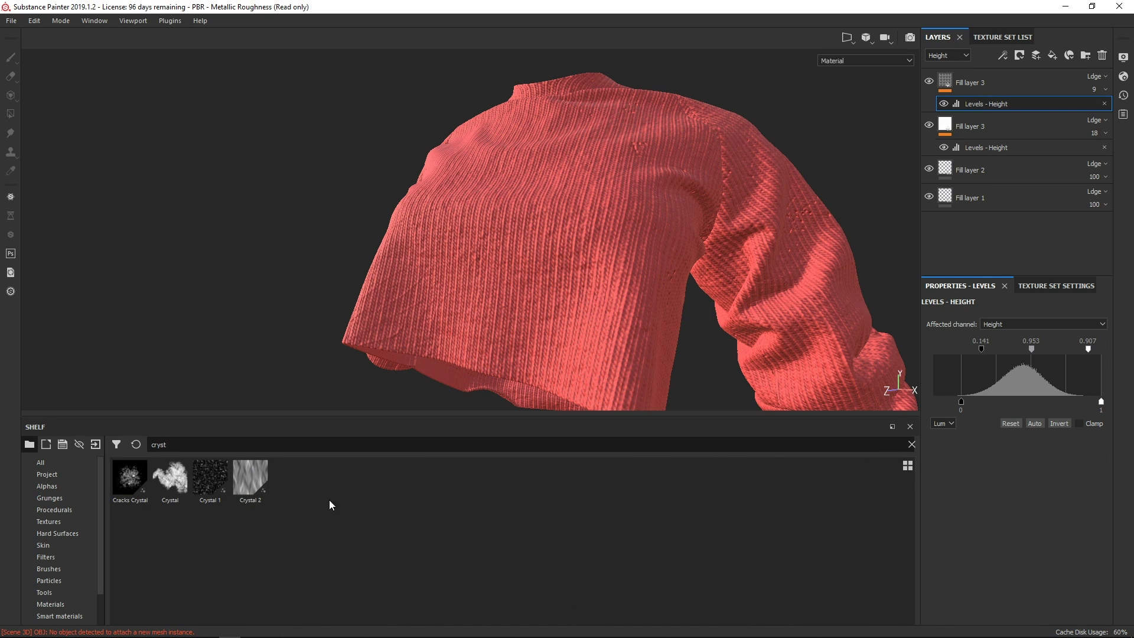
- Add a height-only fill layer on top using the Crystal 2 texture, with both grunge layers and the knit layer hidden
click(1051, 57)
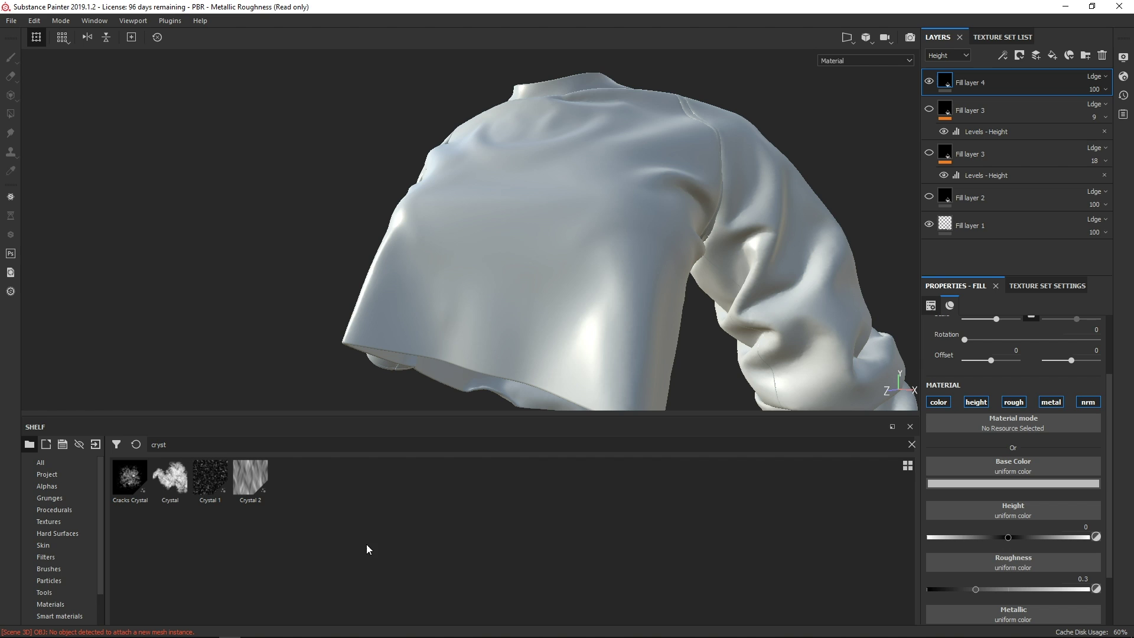
alt+click(978, 404)
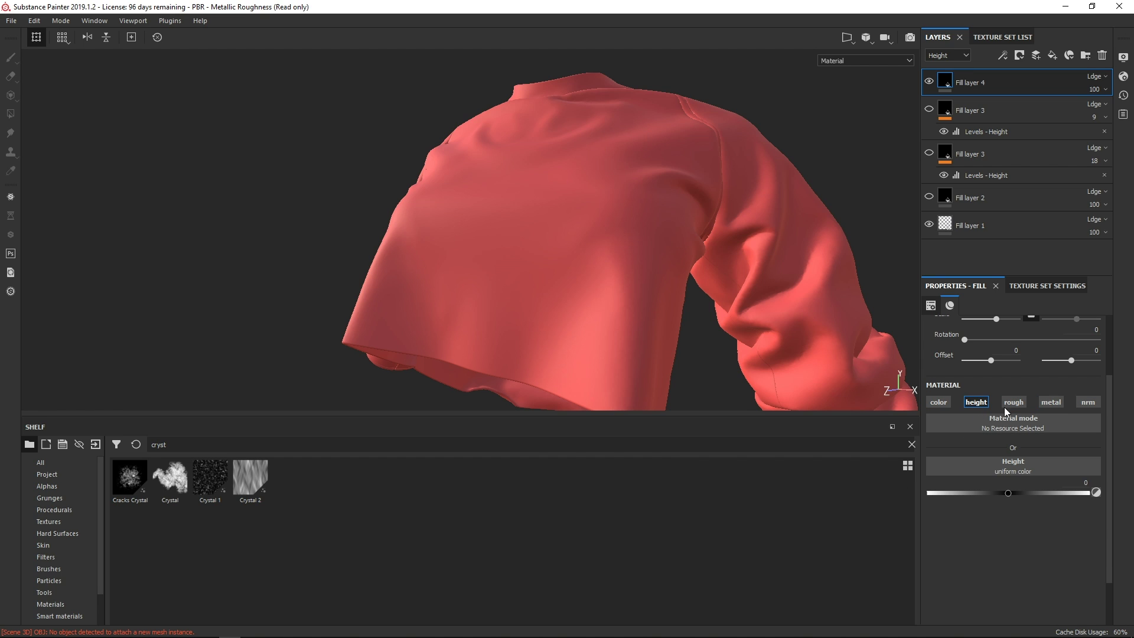
drag(252, 477, 1016, 463)
alt+drag(590, 224, 695, 222)
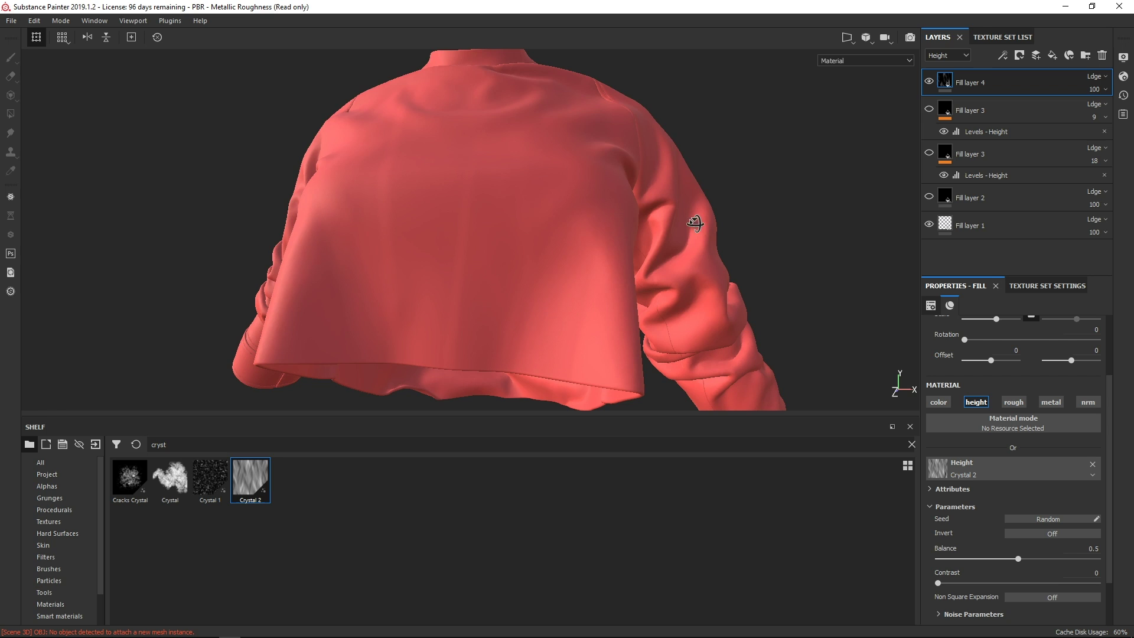
- Compare the sweater with the Crystal 2 layer hidden and shown, and examine the folds it adds
click(929, 82)
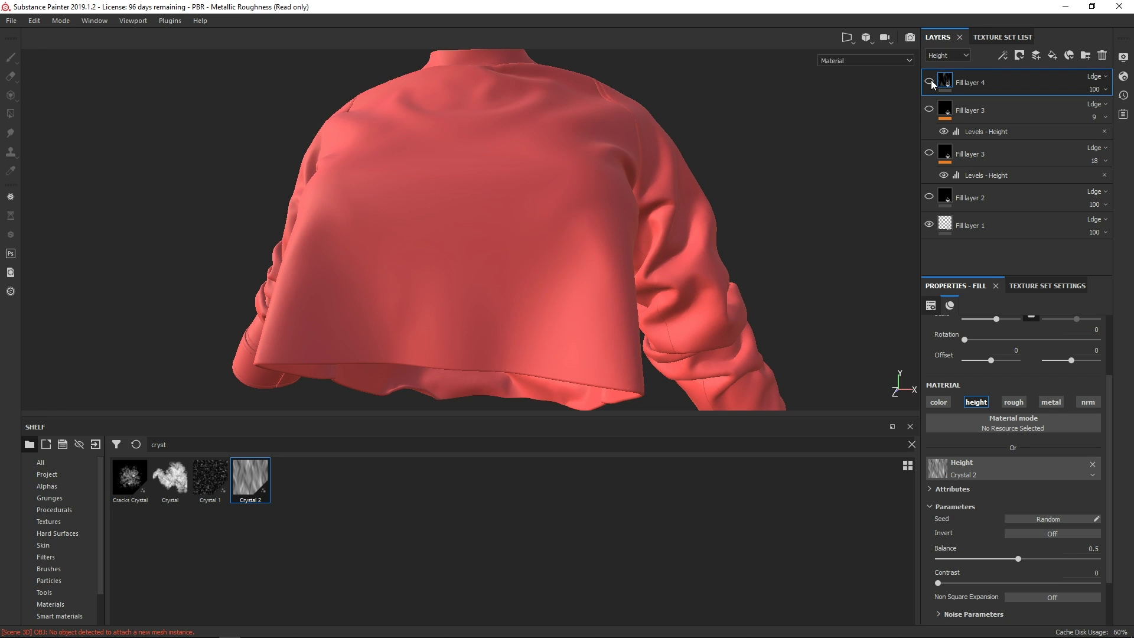
click(932, 81)
click(928, 82)
click(927, 83)
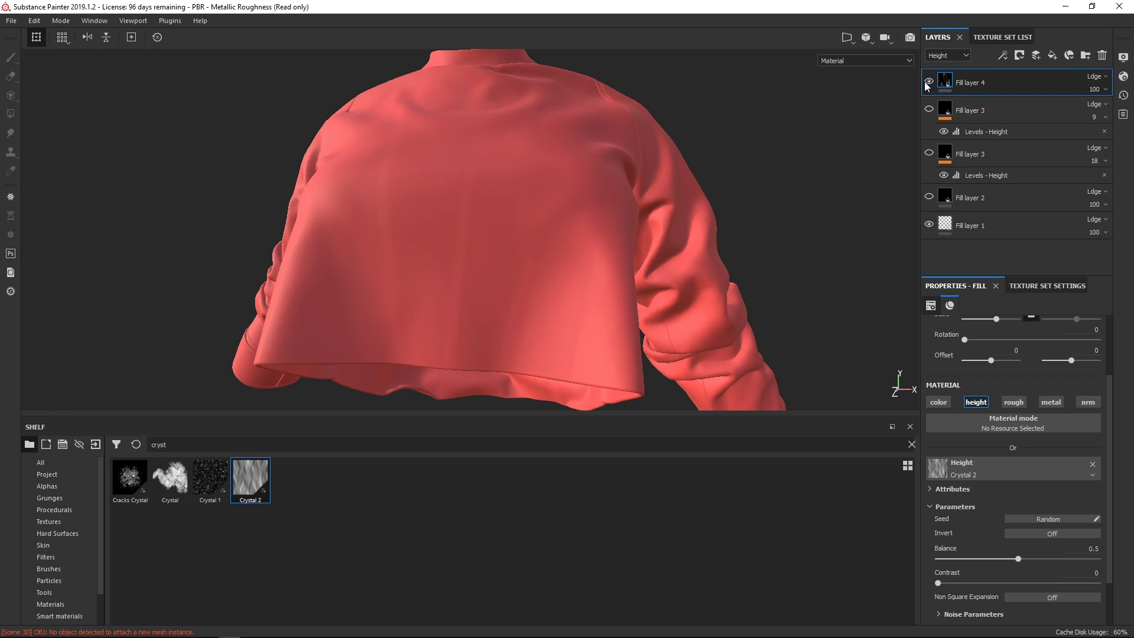
alt+drag(727, 211, 649, 214)
scroll(1111, 452, up, 2)
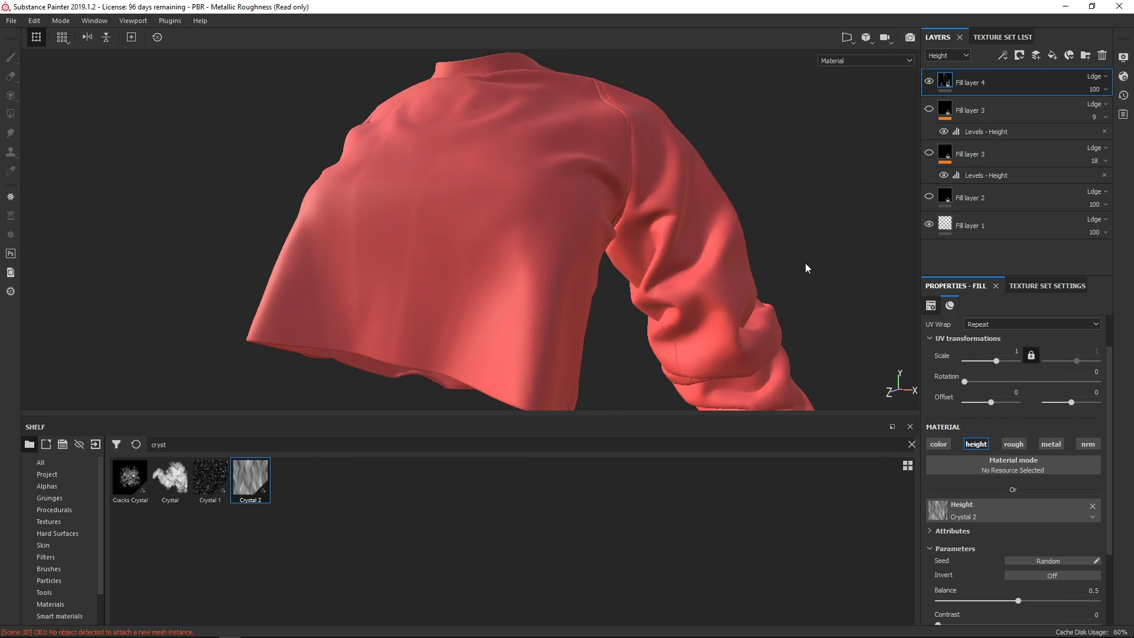
alt+drag(577, 256, 470, 222)
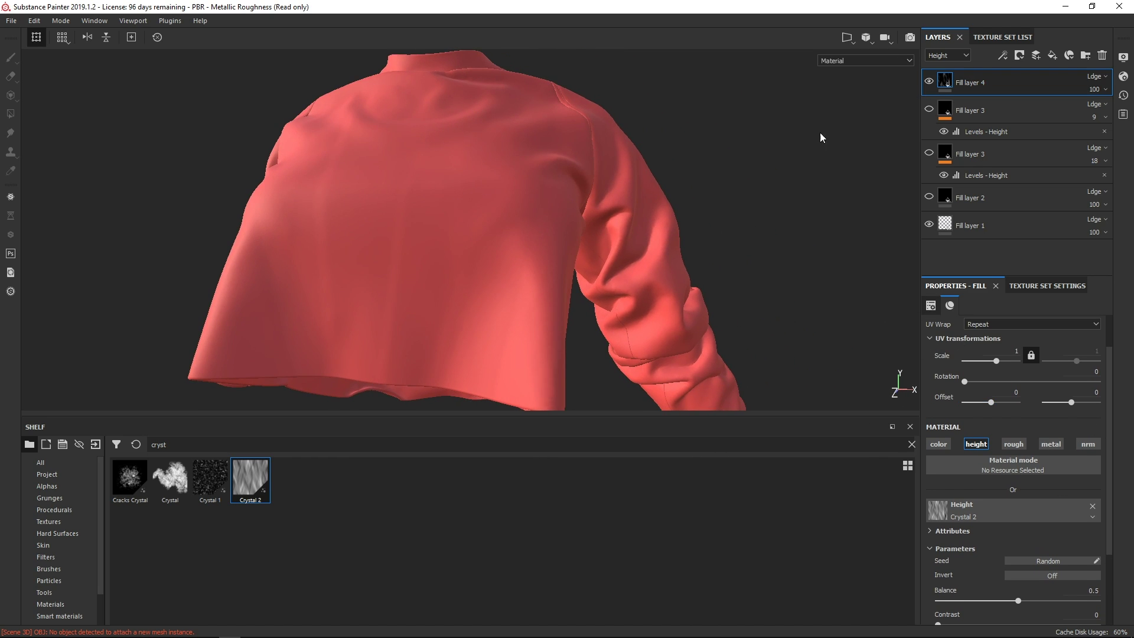
- Rotate the Crystal 2 fill projection to 85.18 and inspect the folds across the front
scroll(1109, 431, up, 2)
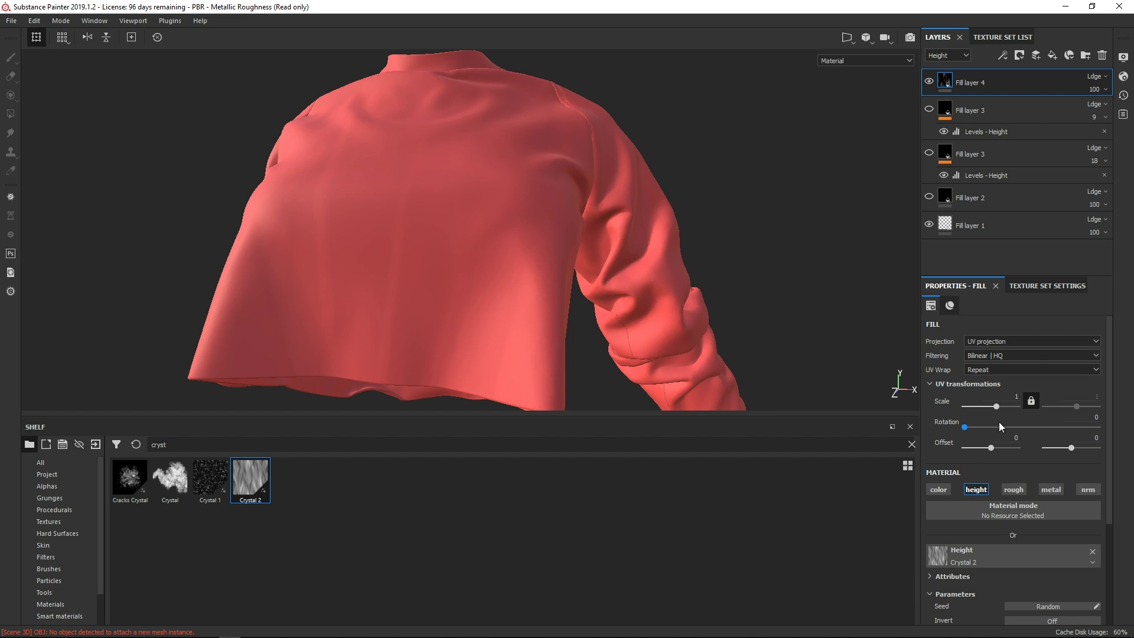
drag(964, 426, 996, 425)
alt+drag(615, 295, 699, 325)
alt+right_drag(699, 325, 496, 209)
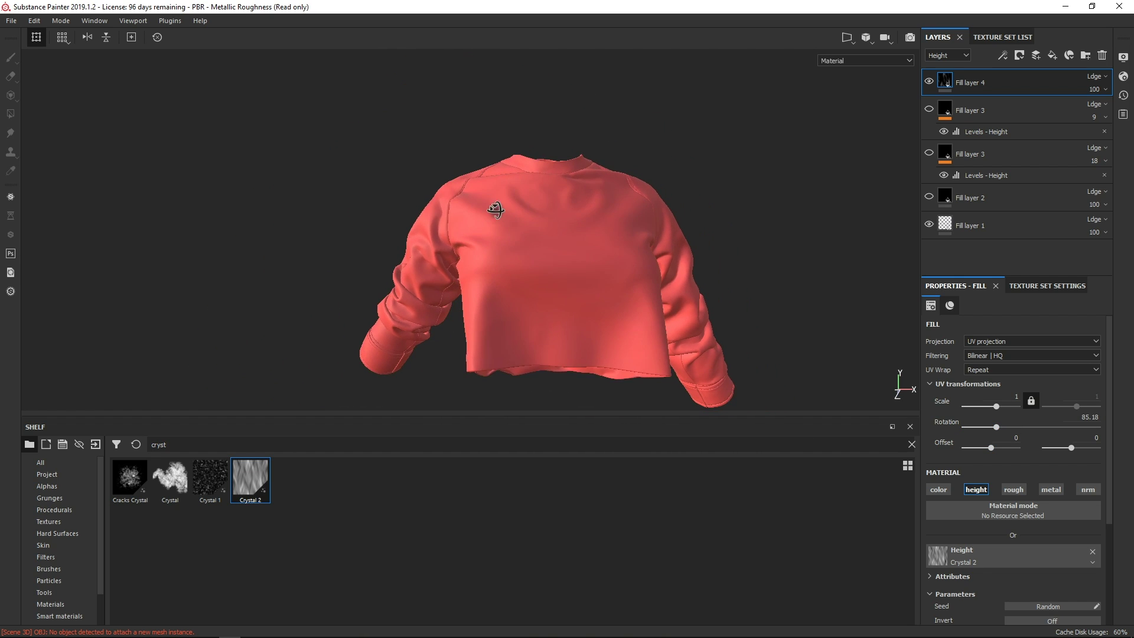
alt+drag(574, 280, 615, 294)
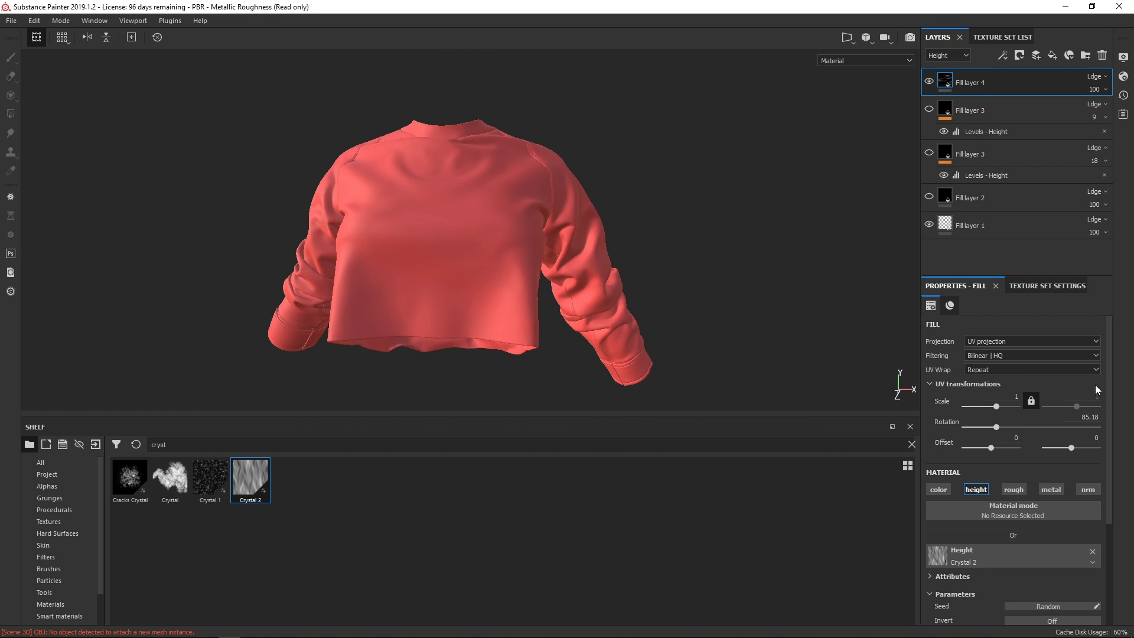
- Set the Crystal 2 noise scale to 2 and inspect the finer folds on the sweater
drag(1110, 384, 1111, 496)
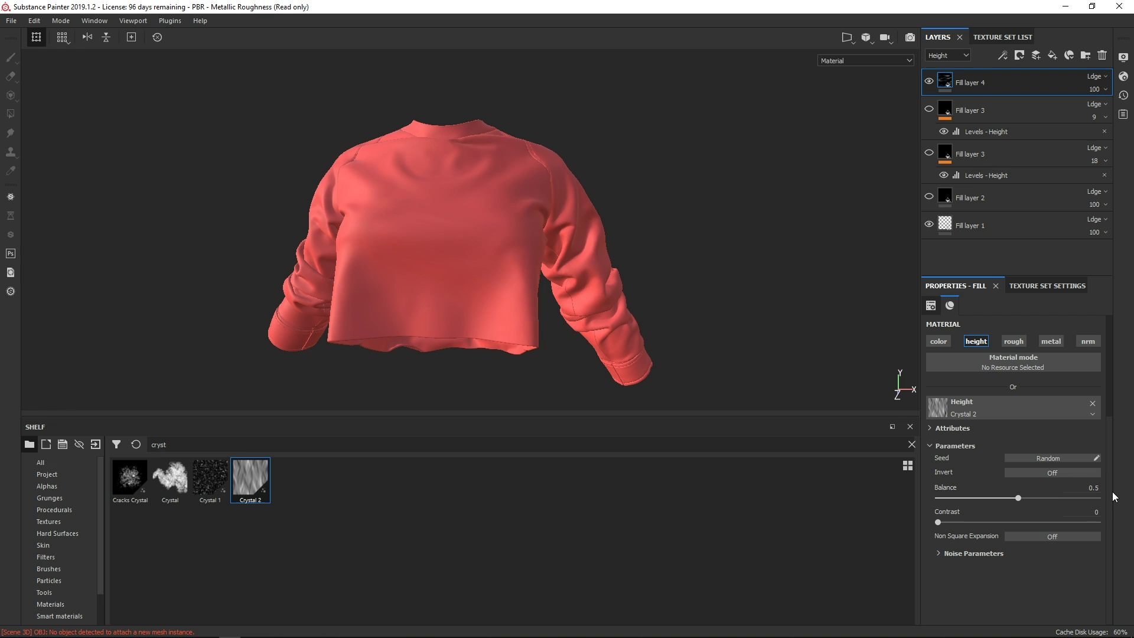
click(934, 555)
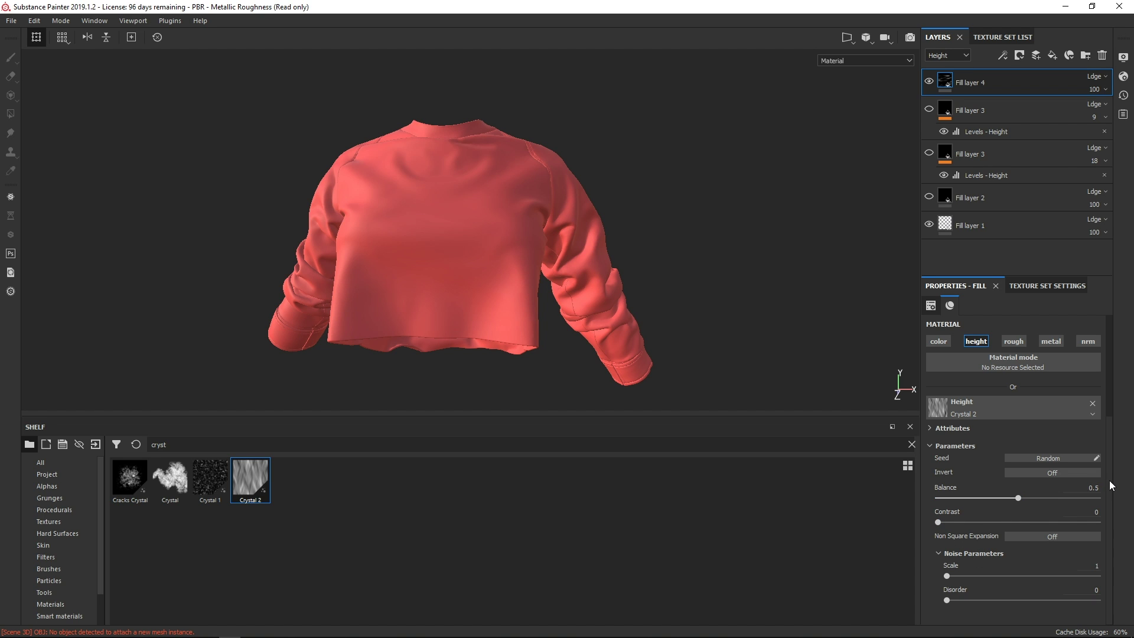
alt+right_drag(619, 406, 836, 359)
alt+drag(679, 277, 618, 256)
alt+middle_drag(720, 307, 773, 345)
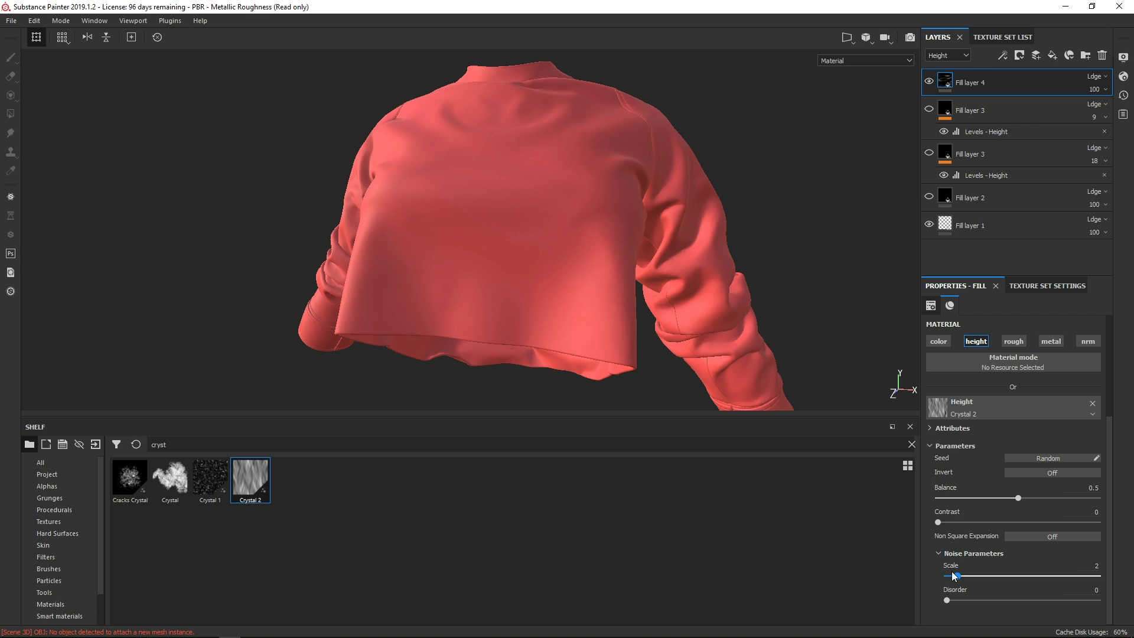
mouse_move(955, 576)
mouse_down()
mouse_move(972, 576)
mouse_move(959, 576)
mouse_up()
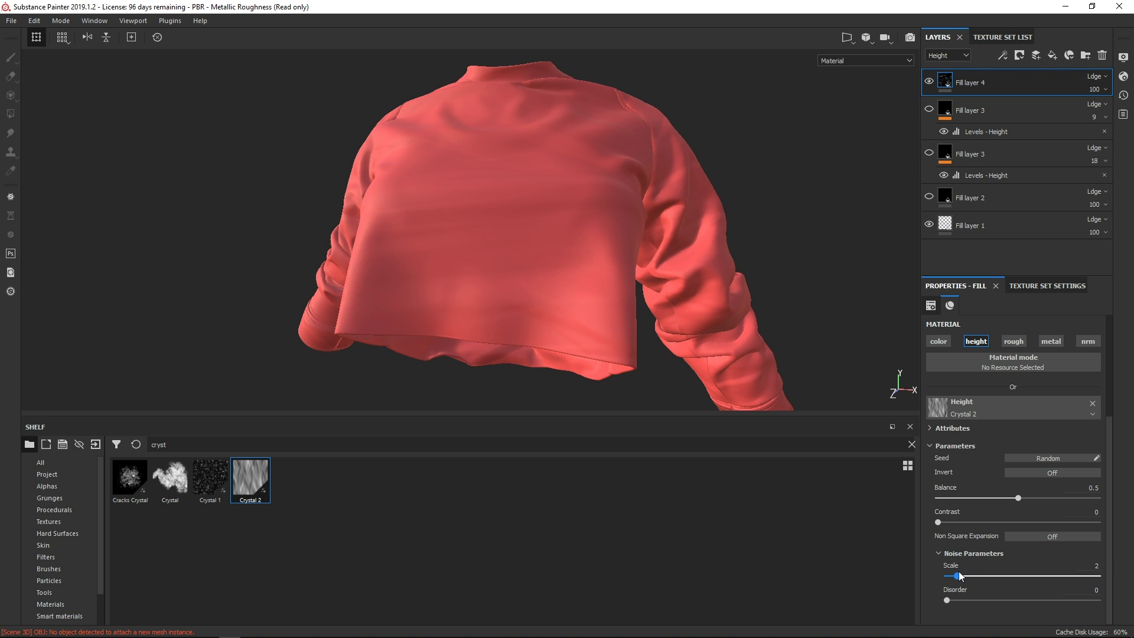
alt+drag(653, 271, 463, 193)
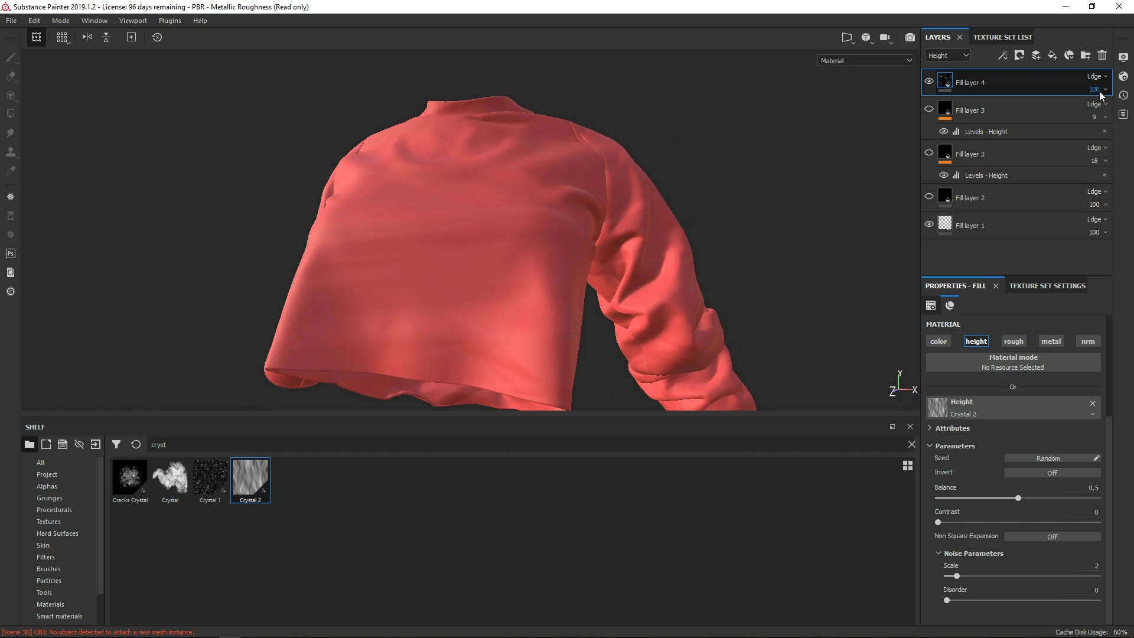
- Show the knit layer and both grunge layers again, and set the Crystal 2 layer's opacity to 84 after trying 42
drag(1126, 114, 1091, 114)
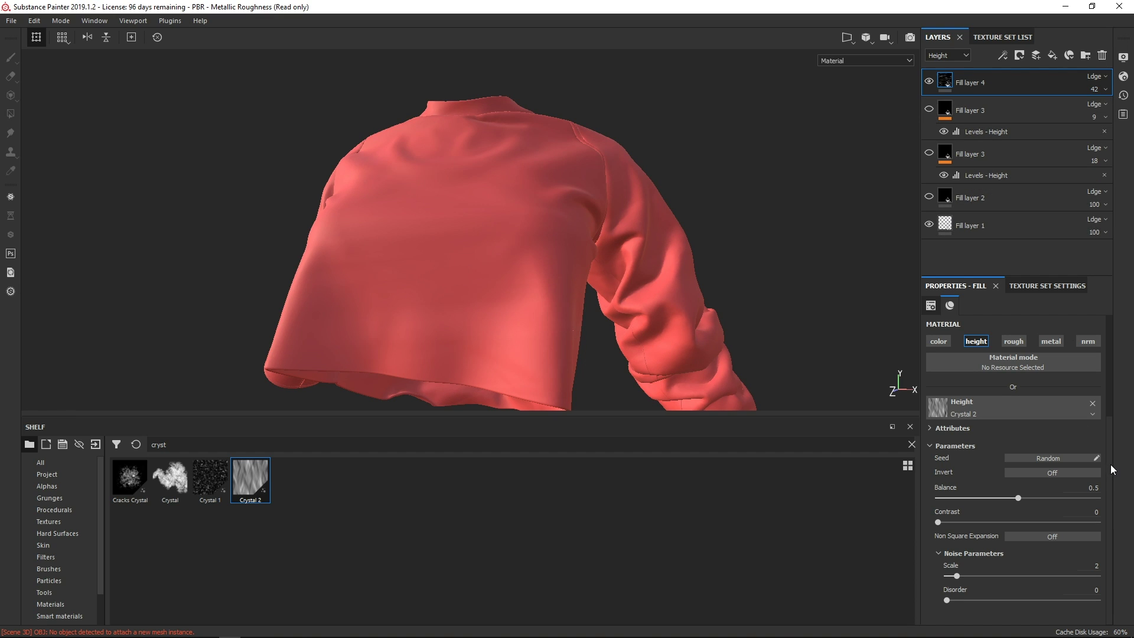
click(929, 154)
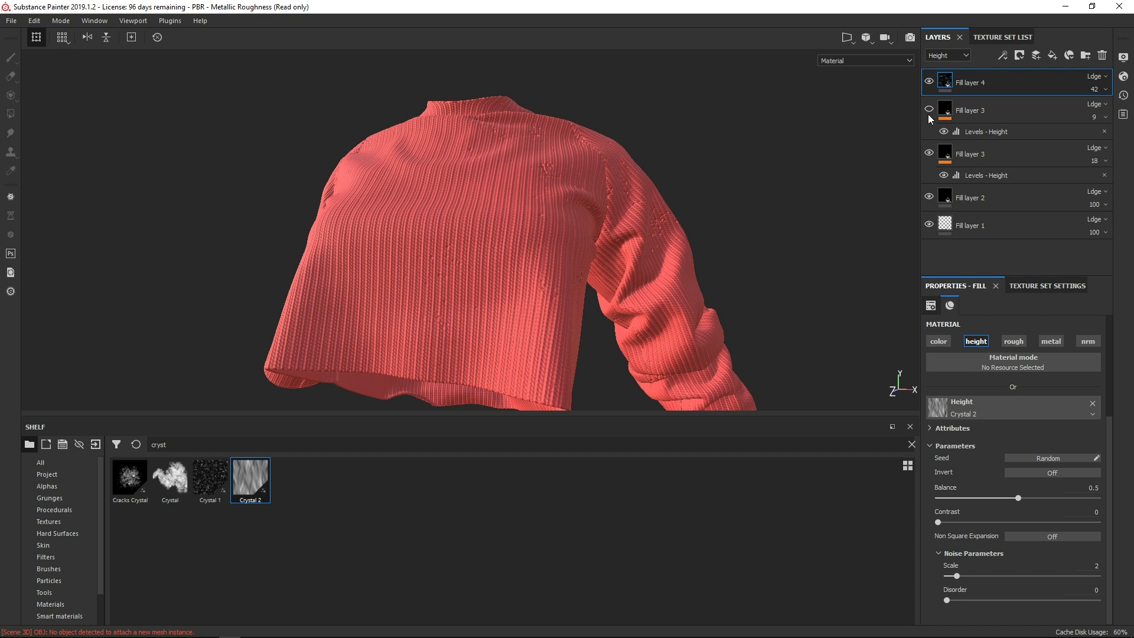
alt+drag(759, 223, 716, 192)
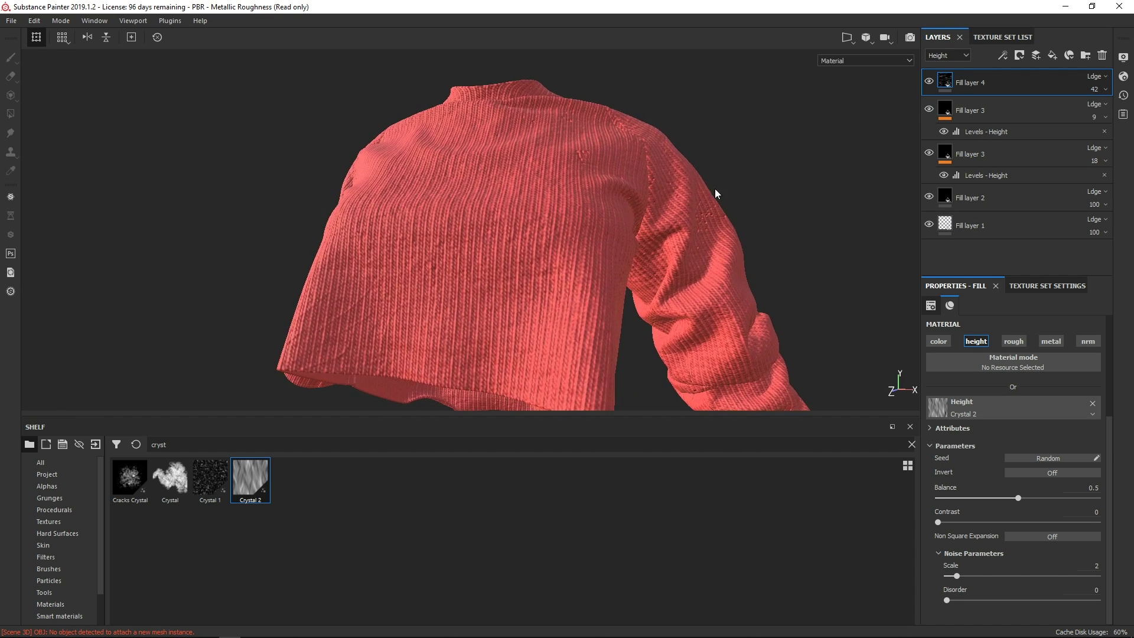
click(934, 81)
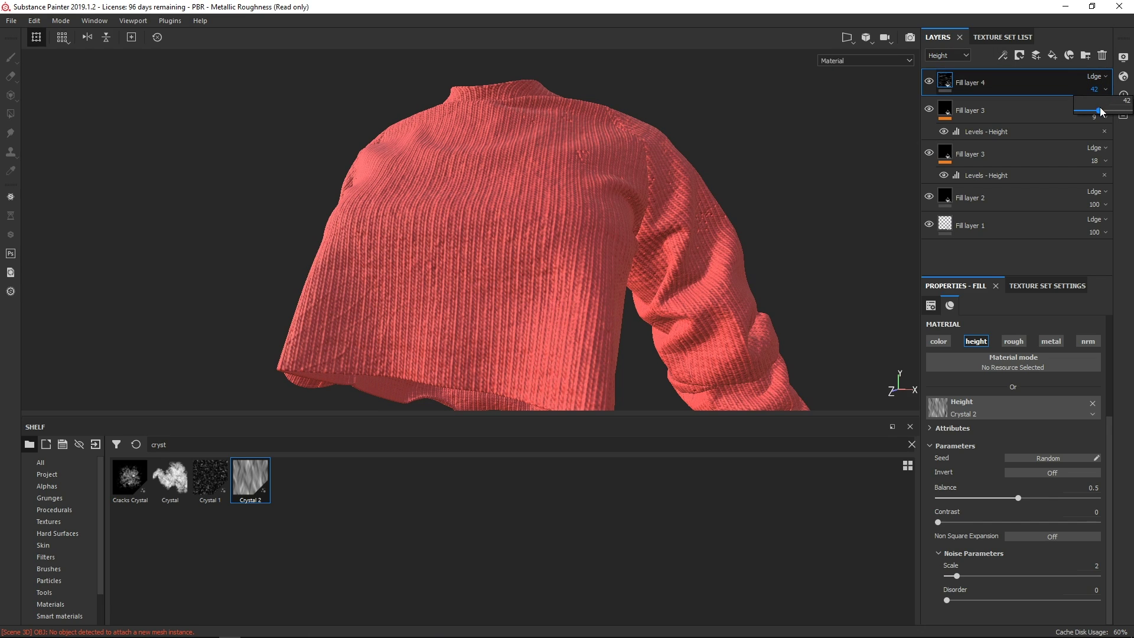
alt+drag(838, 254, 718, 237)
- Switch the viewport to Normal+Height+Mesh and examine the combined knit, grunge and fold relief around the whole sweater
key(c)
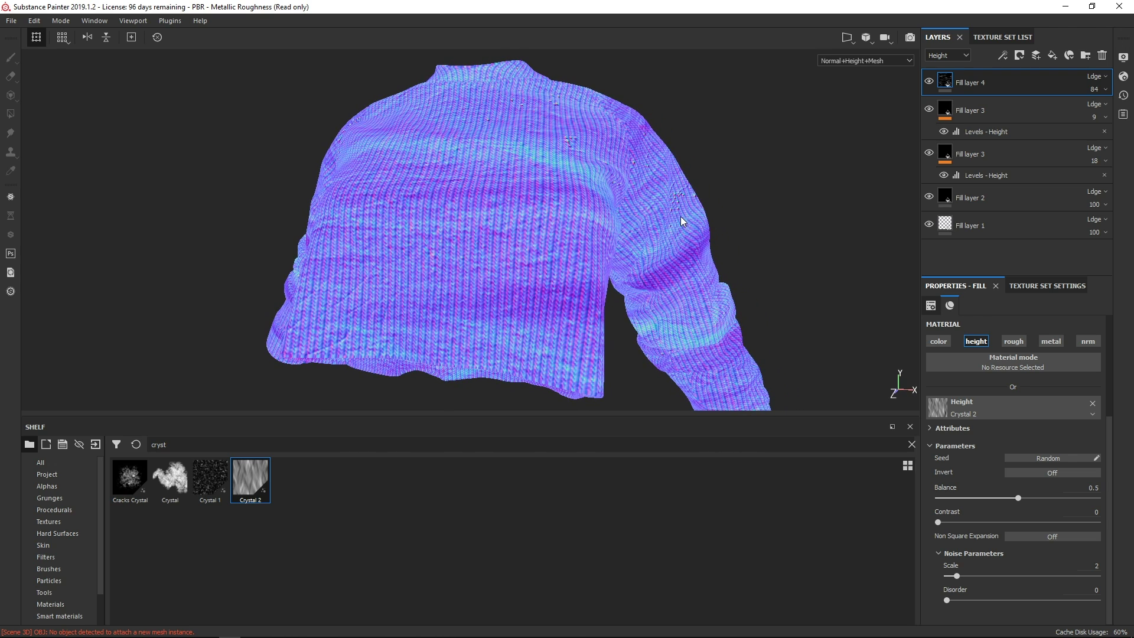
alt+drag(676, 230, 610, 207)
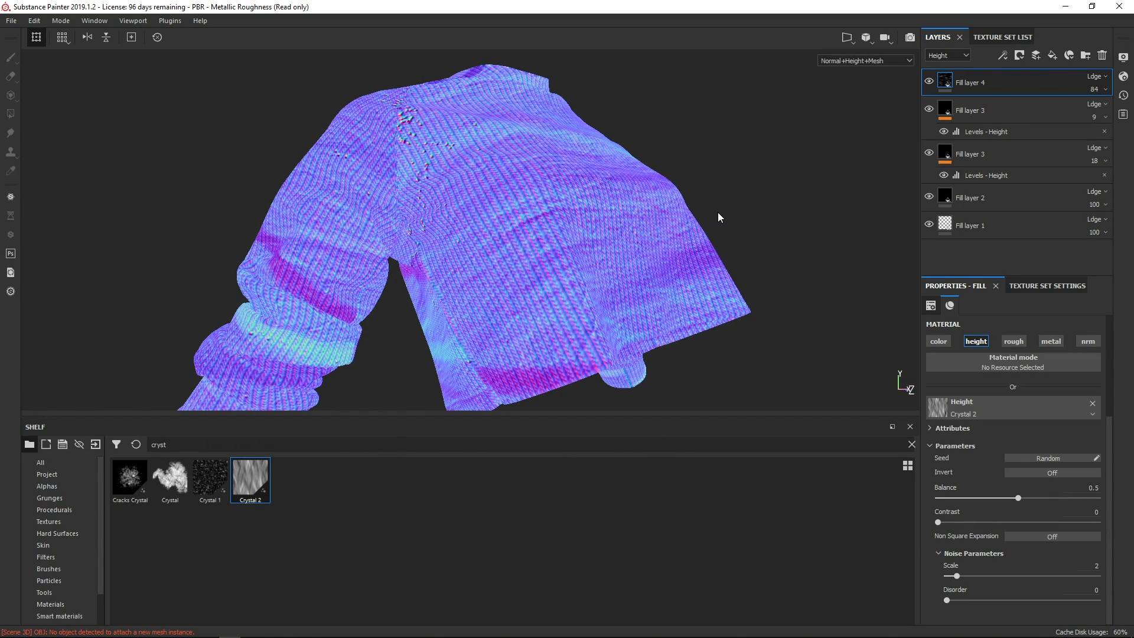
alt+drag(742, 207, 603, 192)
alt+drag(345, 187, 561, 288)
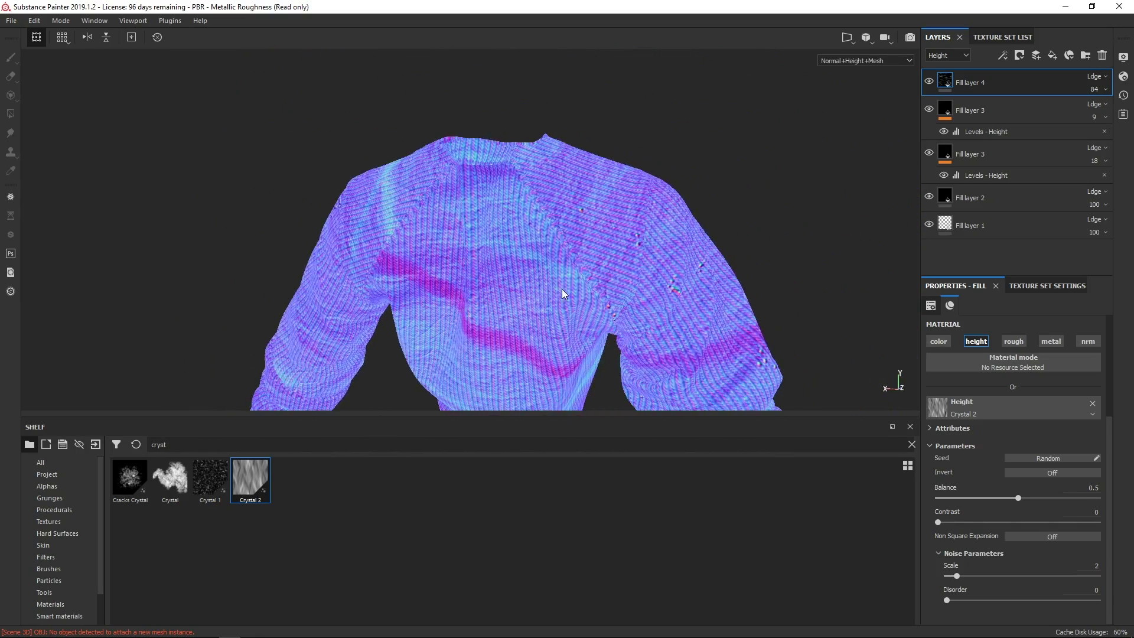
scroll(554, 286, down, 3)
alt+drag(463, 239, 598, 230)
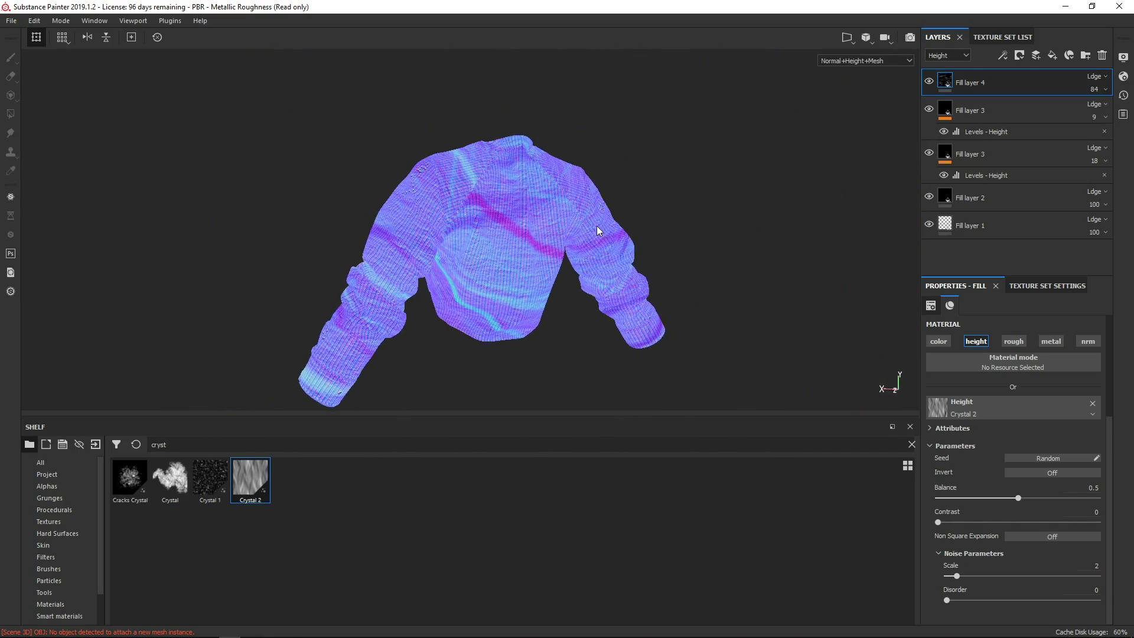
- Hide the knit layer and both grunge layers to isolate the Crystal 2 folds on the sweater
click(928, 196)
alt+right_drag(696, 191, 891, 322)
alt+drag(592, 212, 643, 228)
click(928, 109)
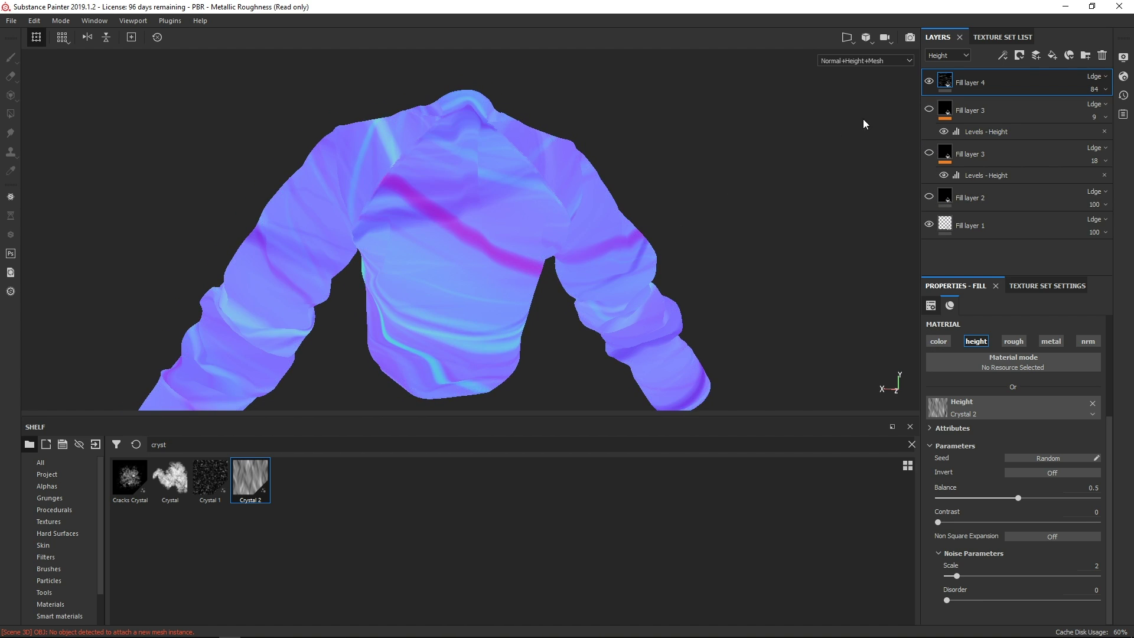
alt+drag(860, 119, 627, 223)
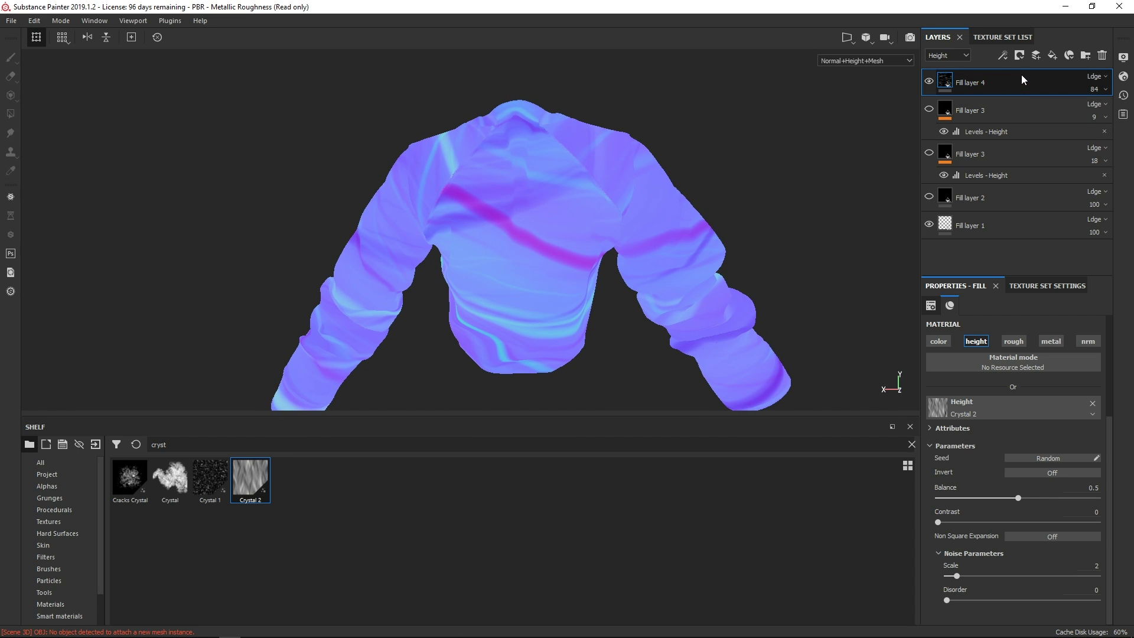
- Add a Levels adjustment to the Crystal 2 fill layer and set its affected channel to Height
click(1003, 57)
click(1018, 115)
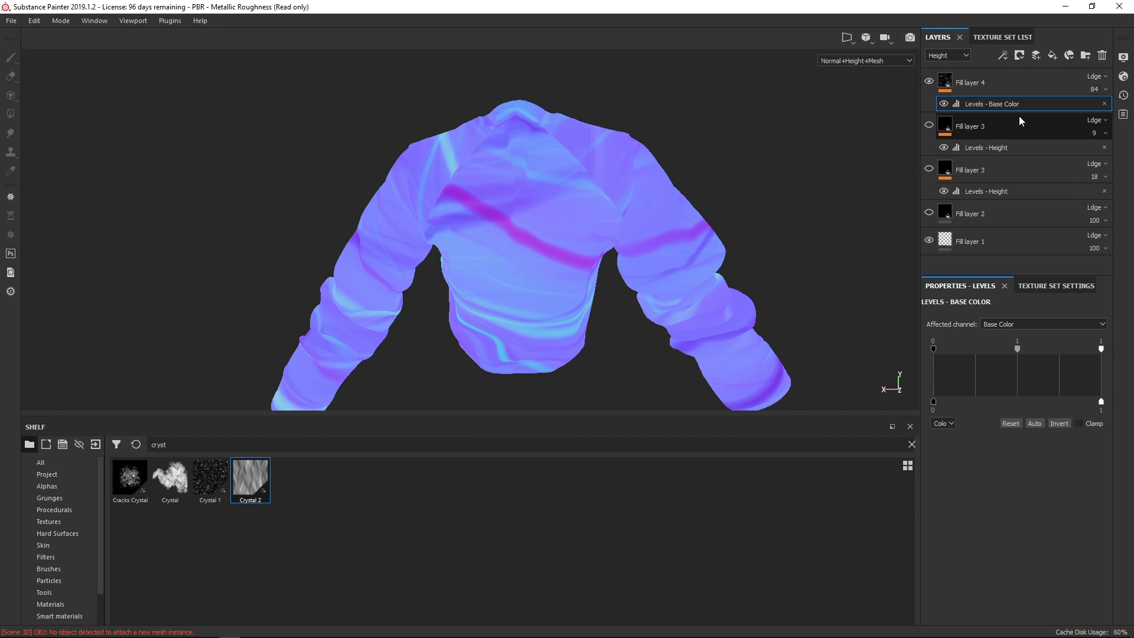
click(1011, 325)
click(1006, 345)
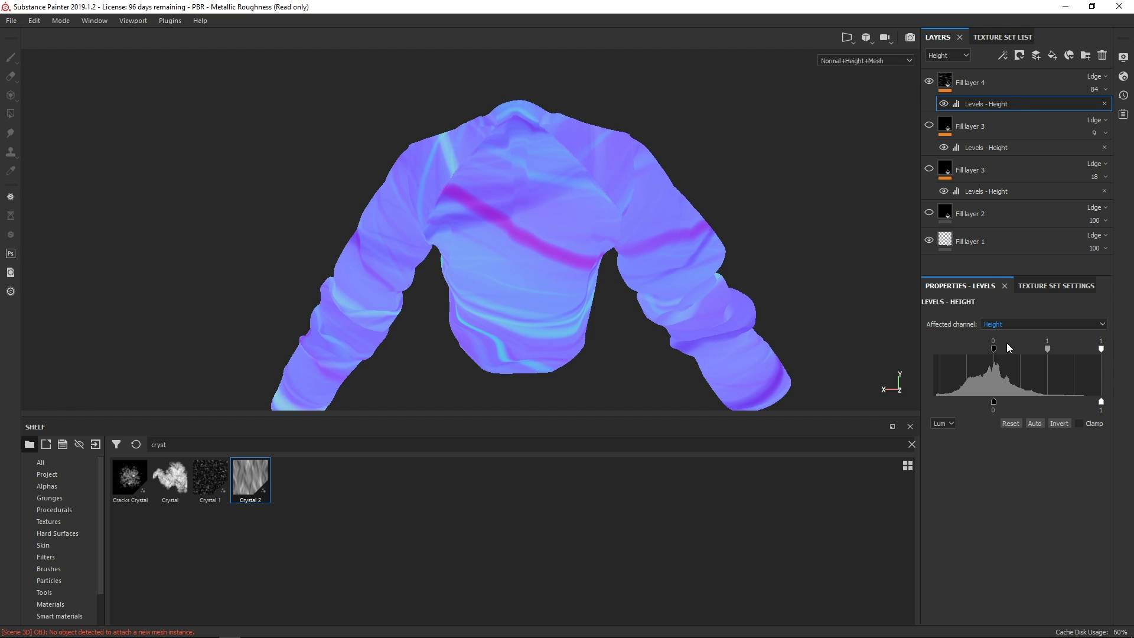
- Soften the Crystal 2 folds with Levels inputs of -0.43, 1.616 and 0.521 and an output minimum of 0.428
drag(1048, 349, 1006, 348)
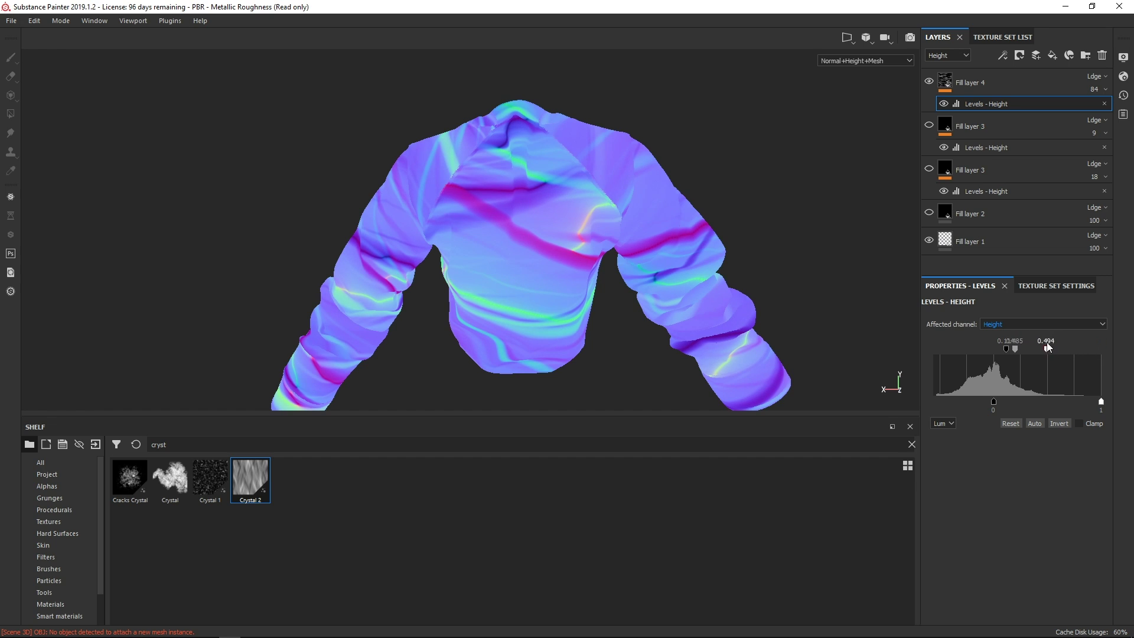
drag(1016, 349, 940, 347)
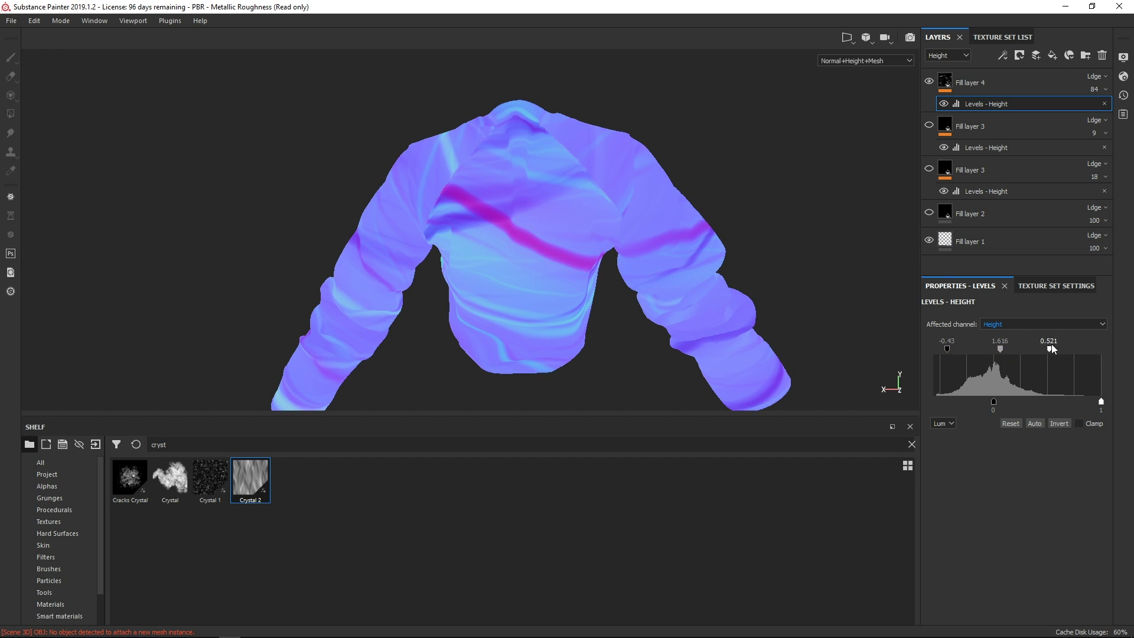
drag(955, 402, 1017, 401)
alt+drag(600, 213, 634, 237)
alt+middle_drag(612, 230, 670, 233)
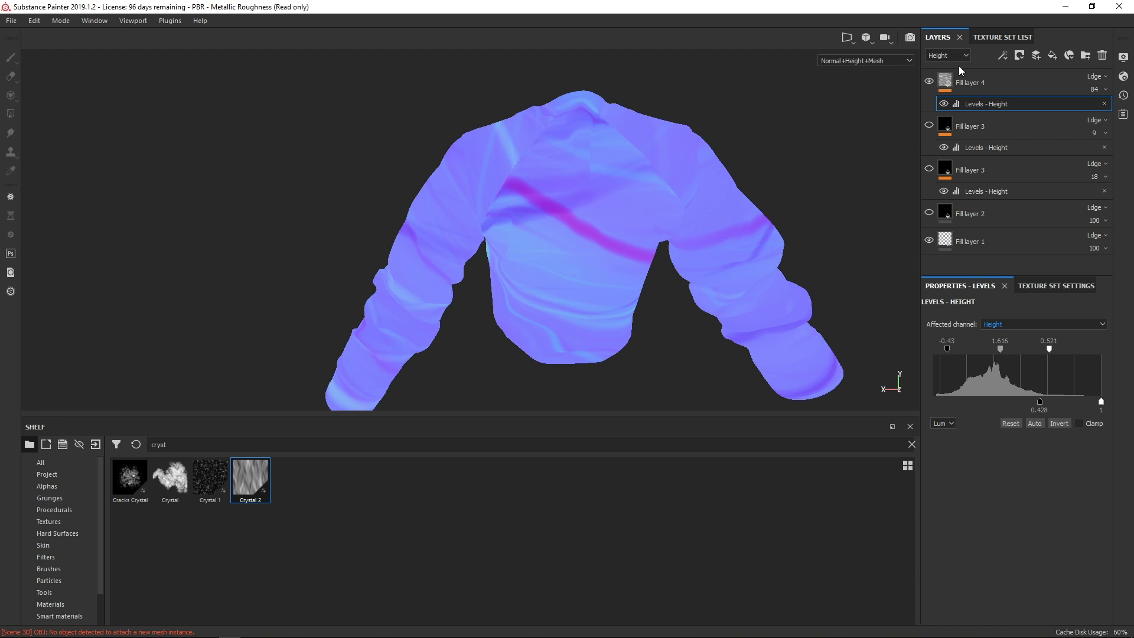
- Switch the viewport to Material and inspect the softened folds on the back and front of the sweater
key(m)
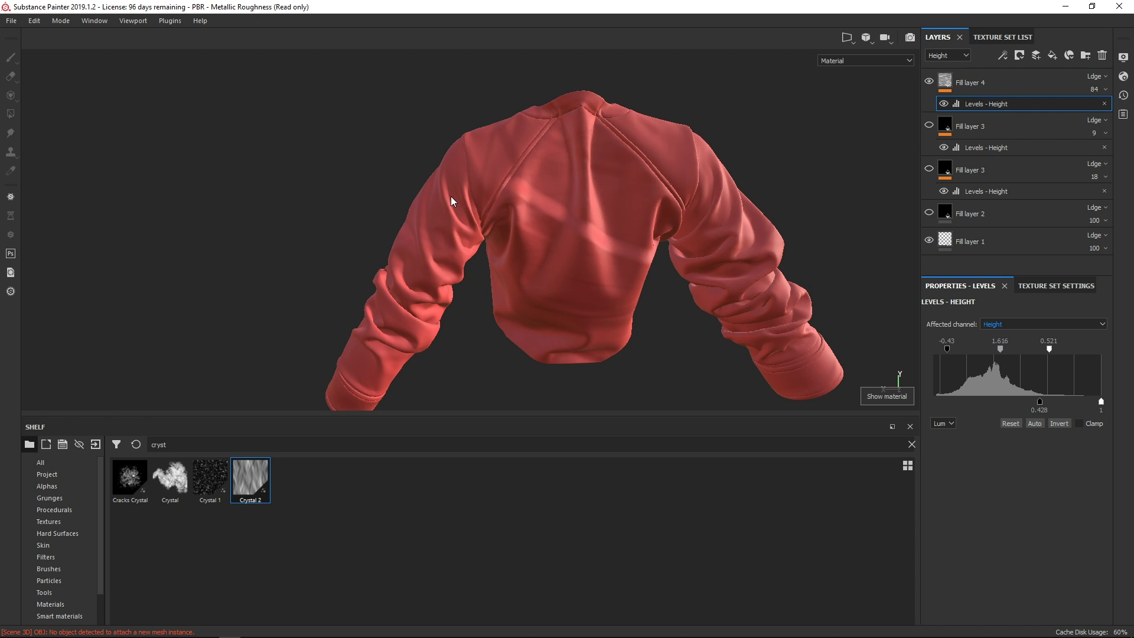
alt+drag(452, 201, 567, 243)
alt+right_drag(567, 243, 608, 325)
alt+middle_drag(608, 325, 612, 241)
alt+drag(612, 241, 531, 254)
alt+middle_drag(532, 254, 572, 296)
alt+right_drag(572, 295, 654, 279)
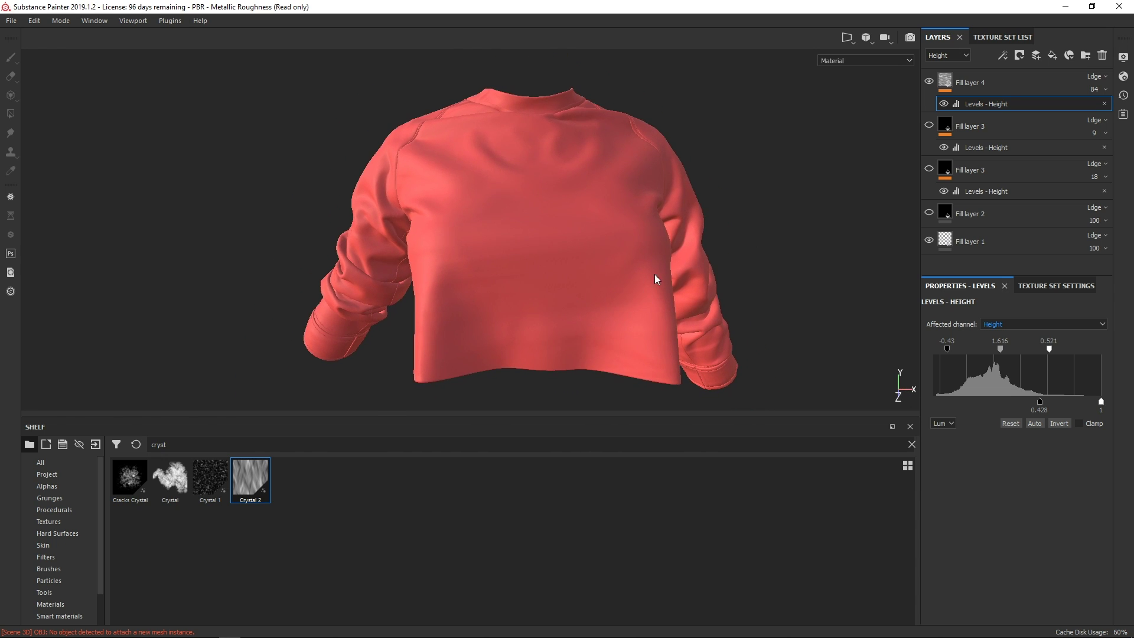
- Show both grunge layers again and inspect their relief on the front and both shoulders
click(928, 126)
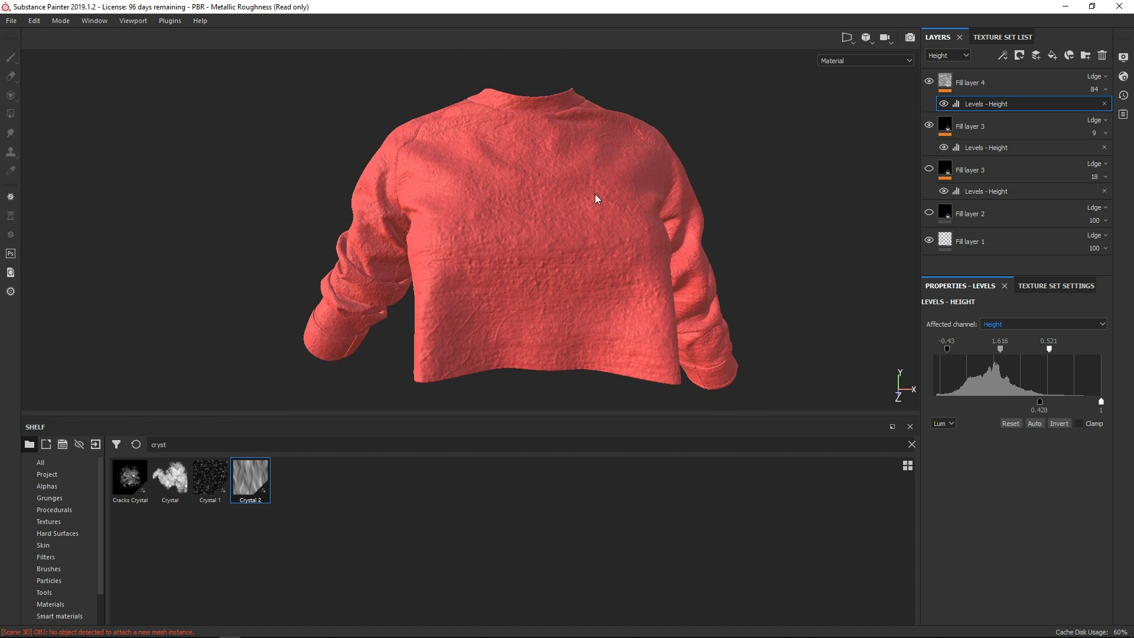
alt+drag(679, 221, 622, 233)
alt+right_drag(622, 233, 714, 218)
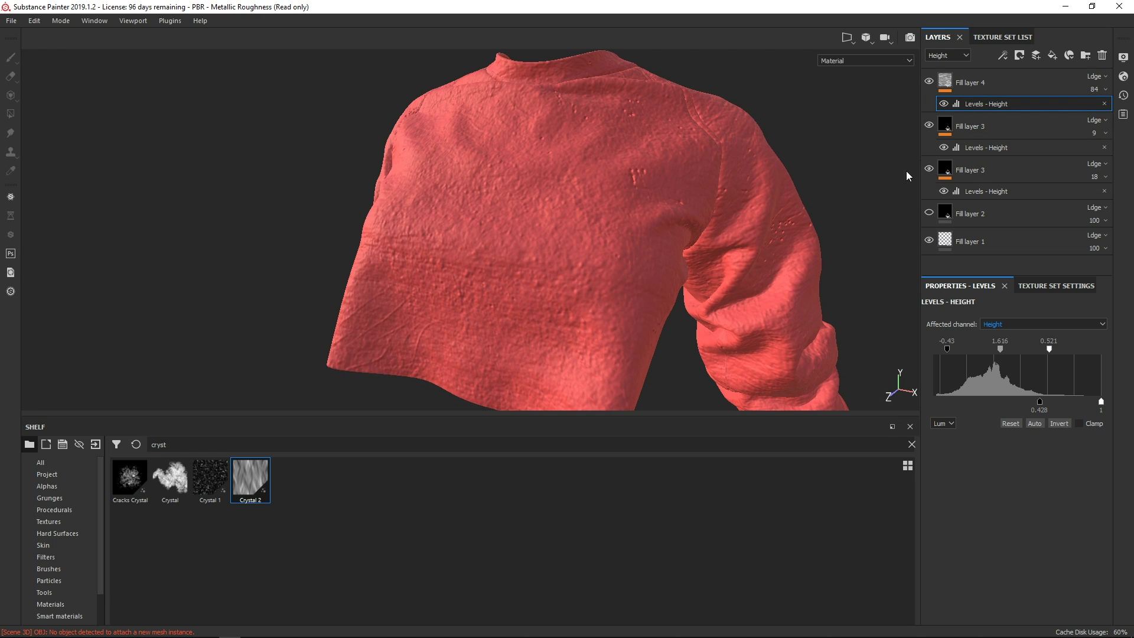
alt+drag(908, 176, 374, 176)
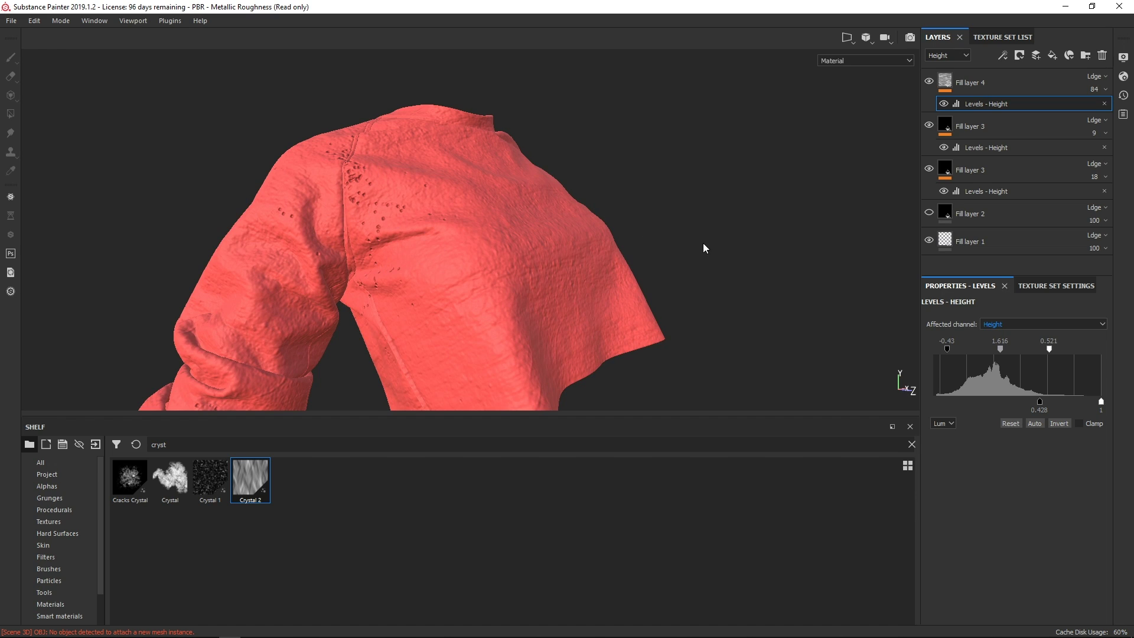
alt+drag(702, 248, 909, 189)
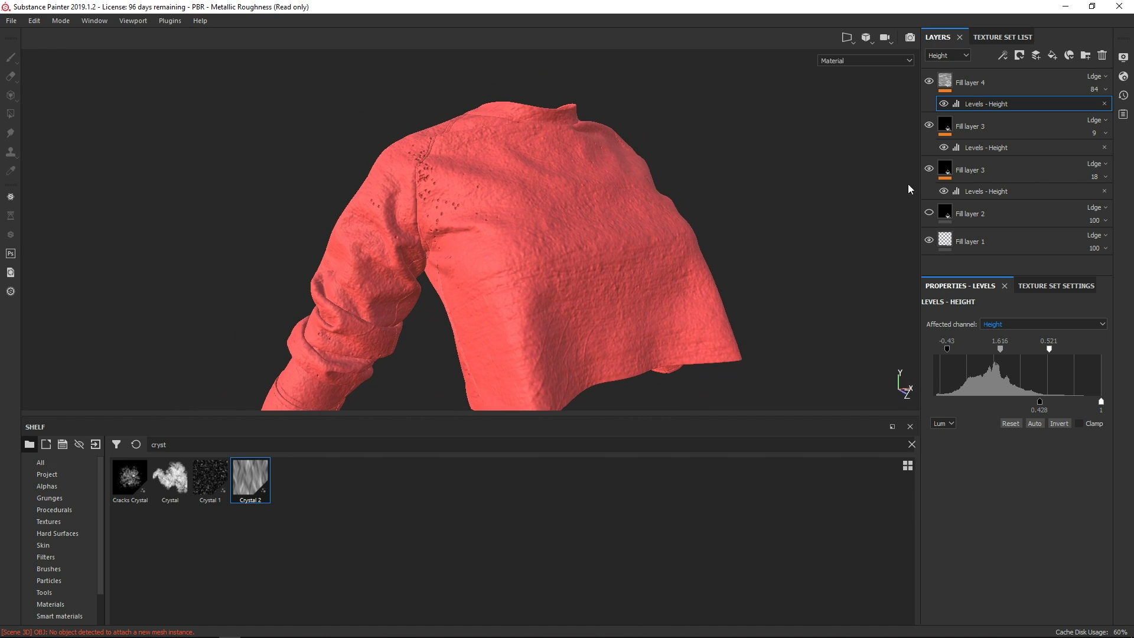
- Set the lower grunge layer's opacity to 7 and check the reduced pitting on the fabric
click(1015, 178)
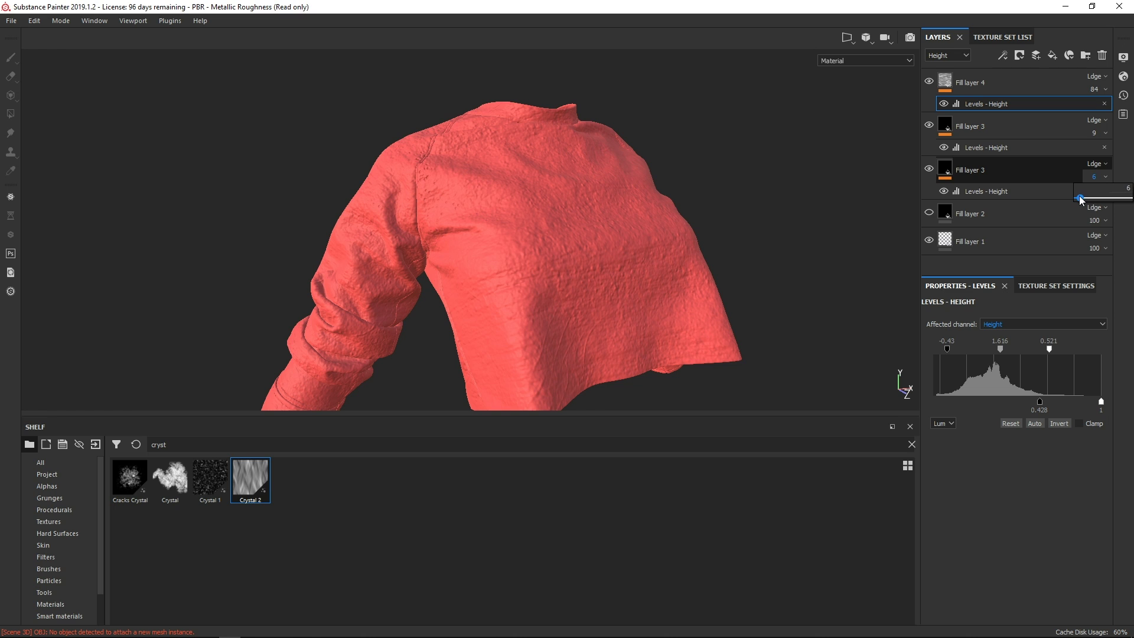
drag(1080, 200, 1083, 199)
alt+drag(788, 253, 550, 221)
mouse_move(694, 235)
shift+right_down()
mouse_move(732, 230)
mouse_move(717, 233)
shift+right_up()
- Show the knit layer again and enlarge the viewport by shrinking the shelf to inspect the combined fabric
click(929, 212)
alt+drag(779, 227, 771, 249)
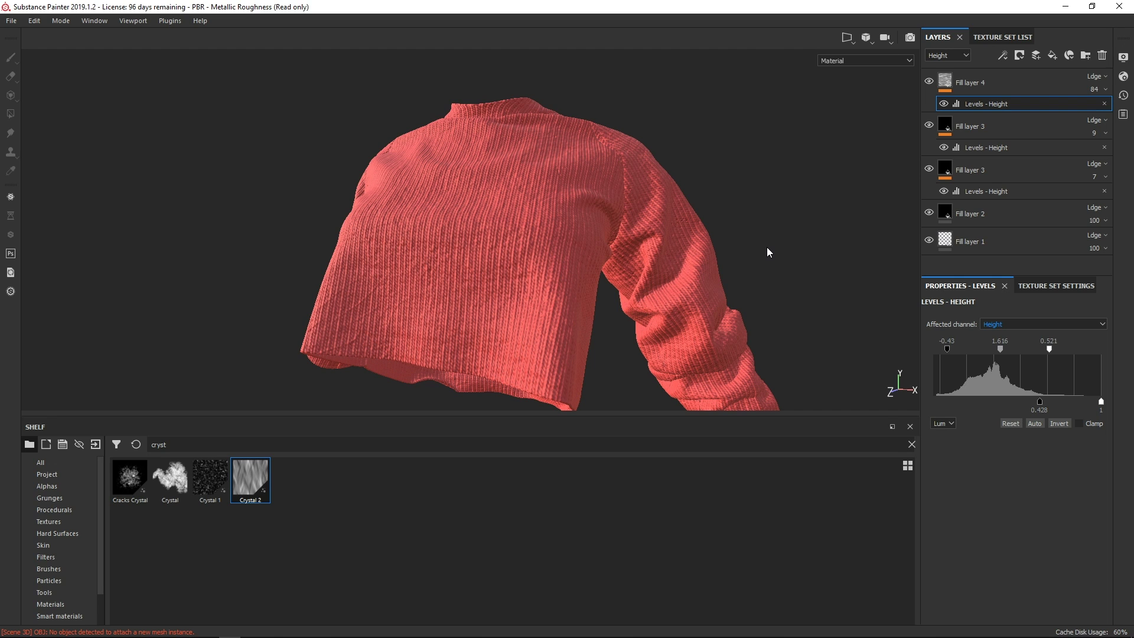
alt+drag(766, 248, 694, 324)
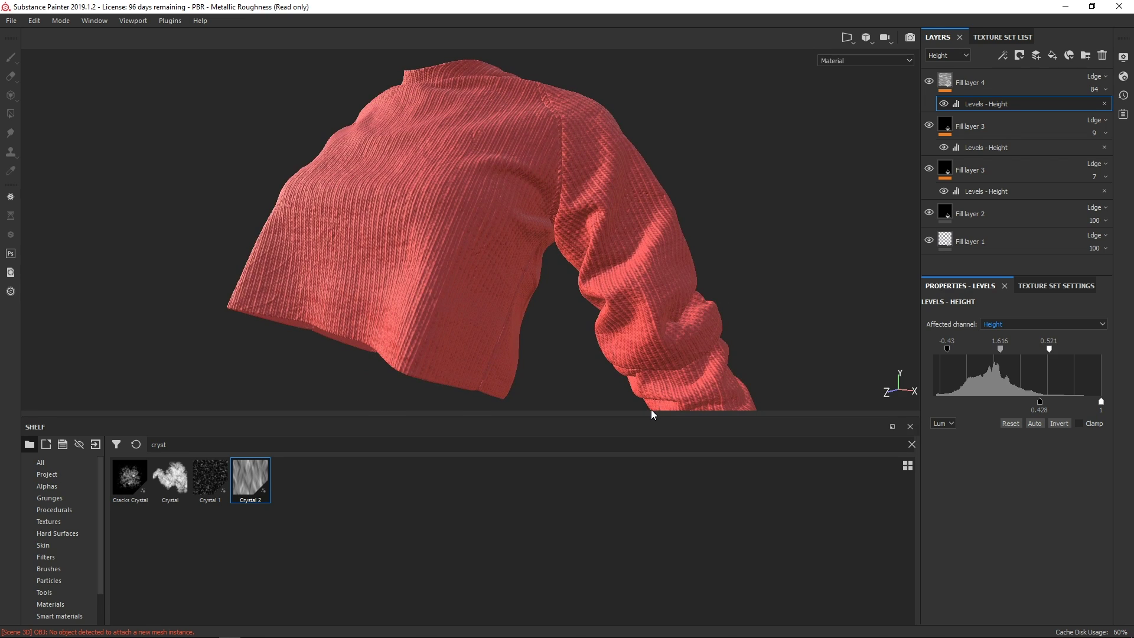
drag(648, 416, 648, 534)
alt+drag(541, 362, 603, 321)
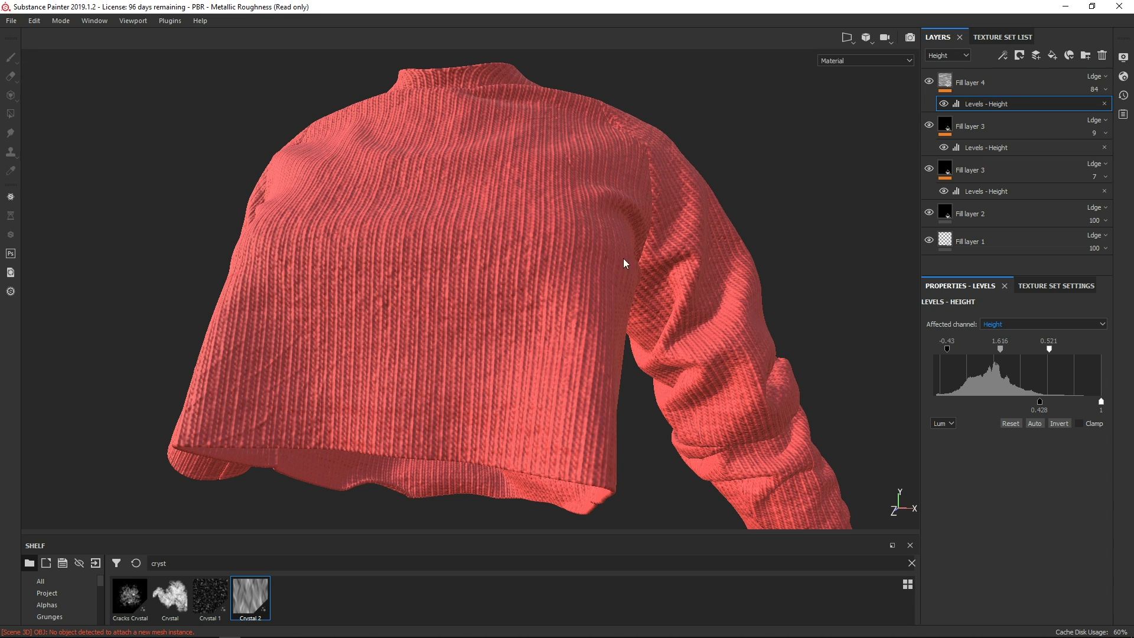
- Review the knit layer's scale and normal map settings and examine the knit across the sweater's front and sleeve
alt+drag(613, 253, 755, 268)
click(977, 216)
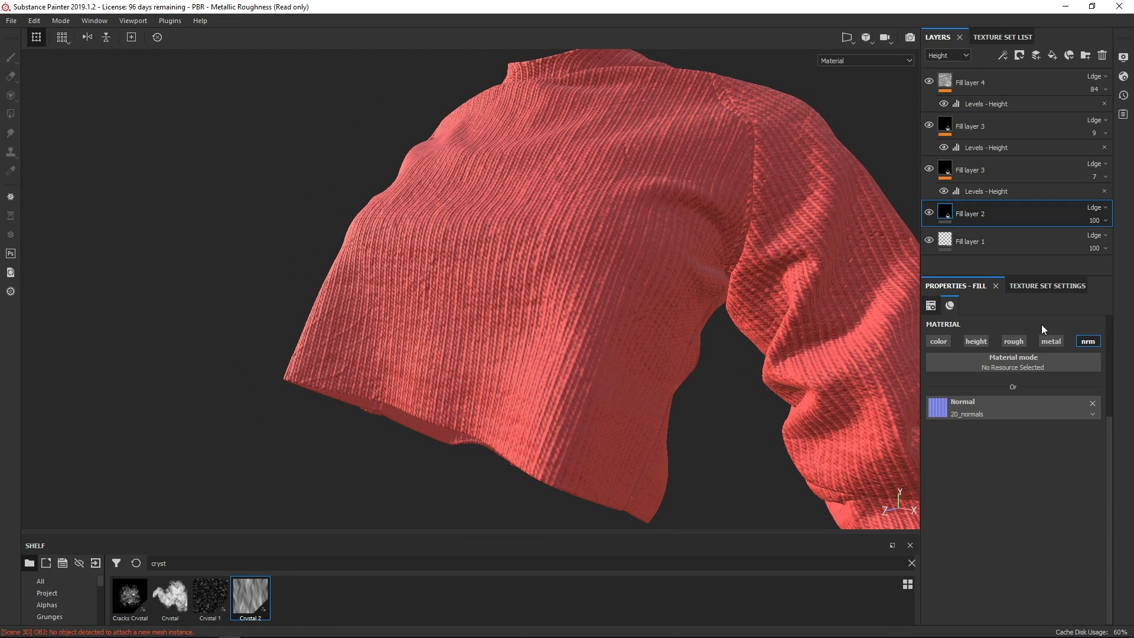
drag(1109, 434, 1107, 385)
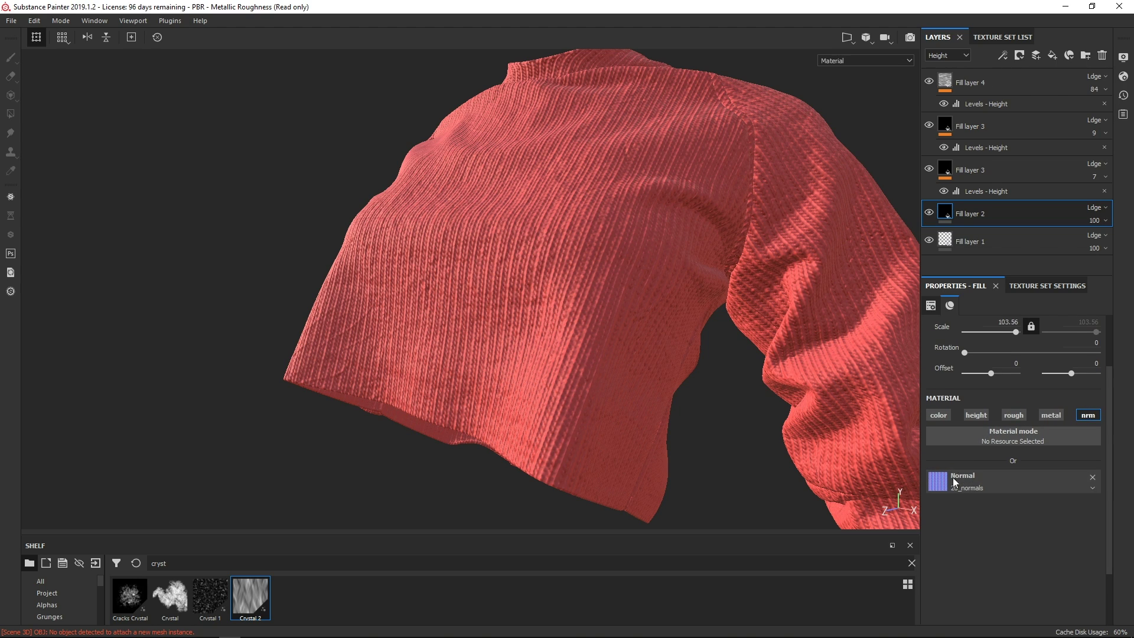
click(971, 483)
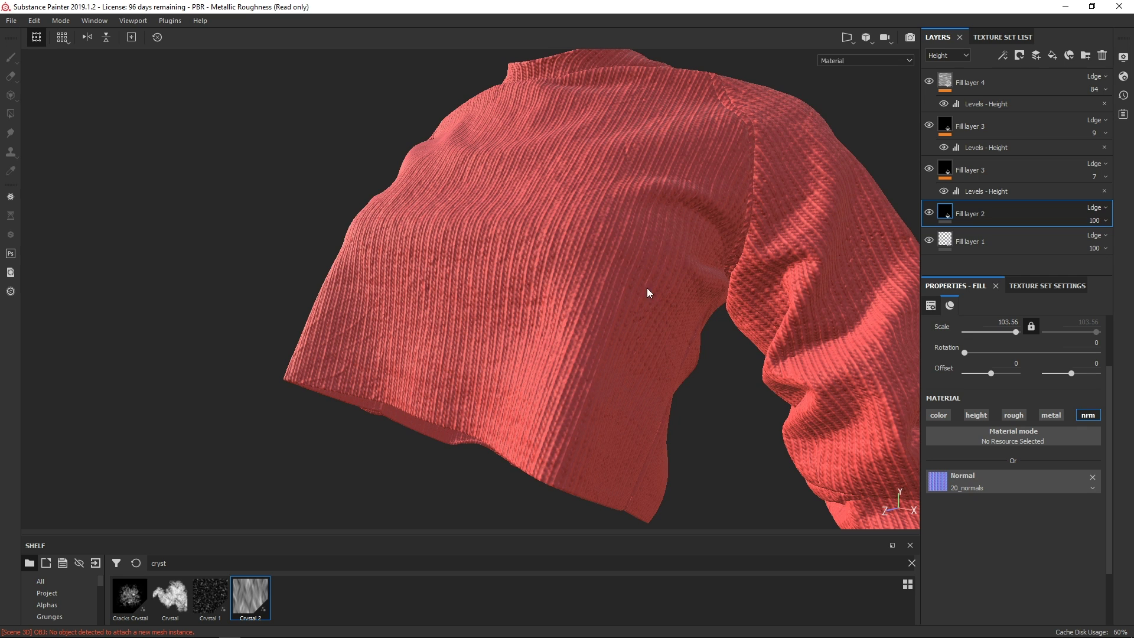
alt+drag(595, 257, 612, 288)
scroll(606, 213, down, 3)
alt+middle_drag(760, 321, 723, 310)
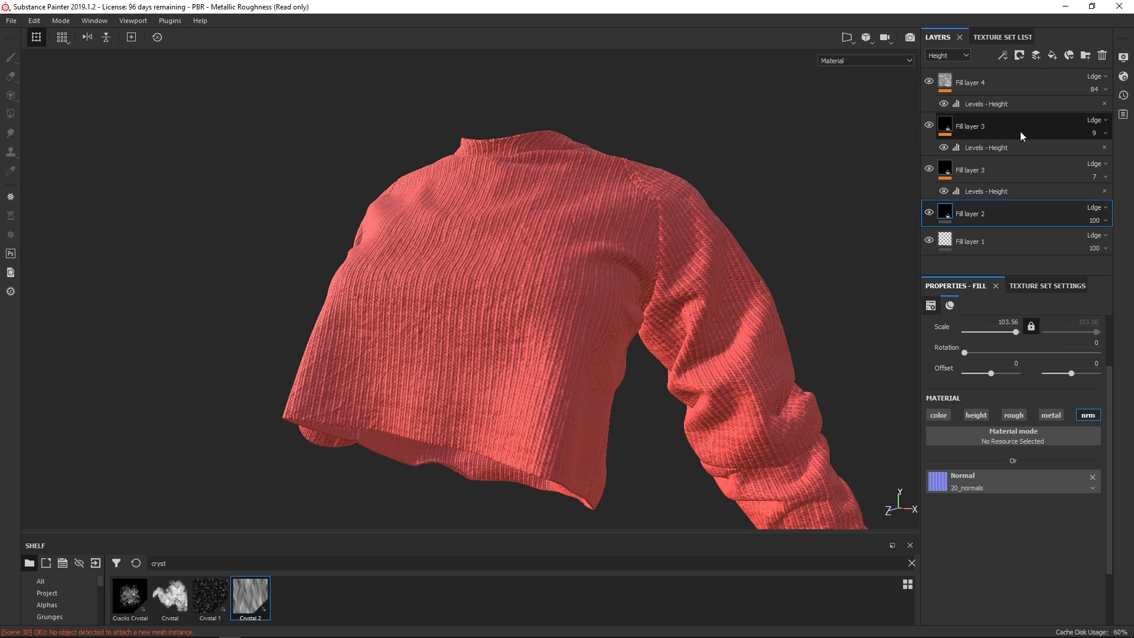
- Try adding a white mask to the knit layer and inspect the knit around the collar, shoulder and underarm
click(1019, 56)
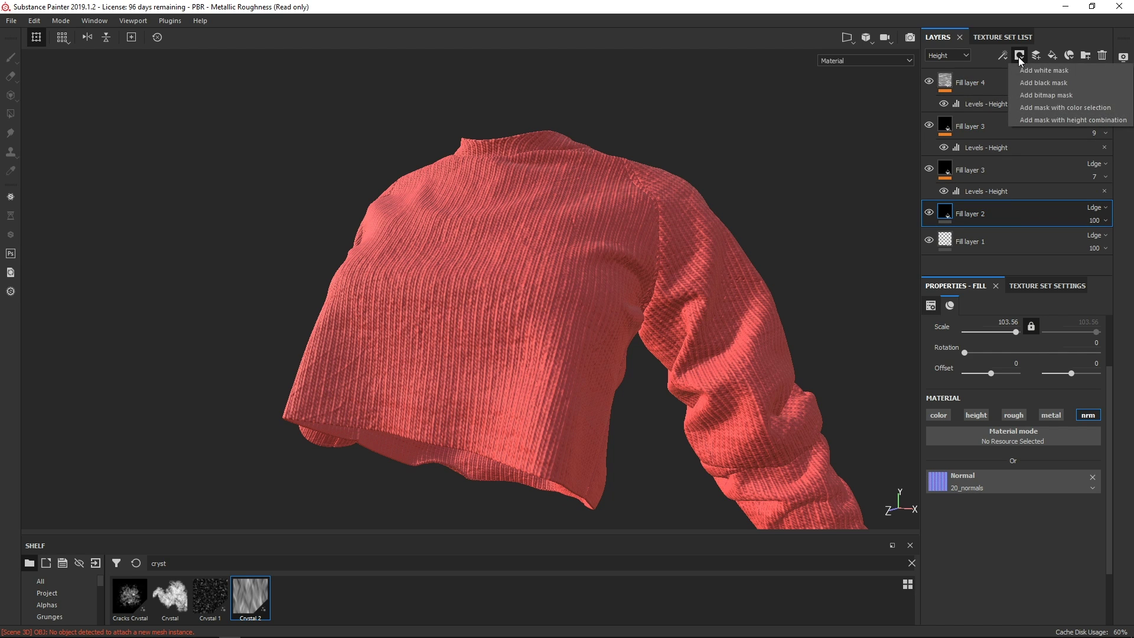
click(1031, 69)
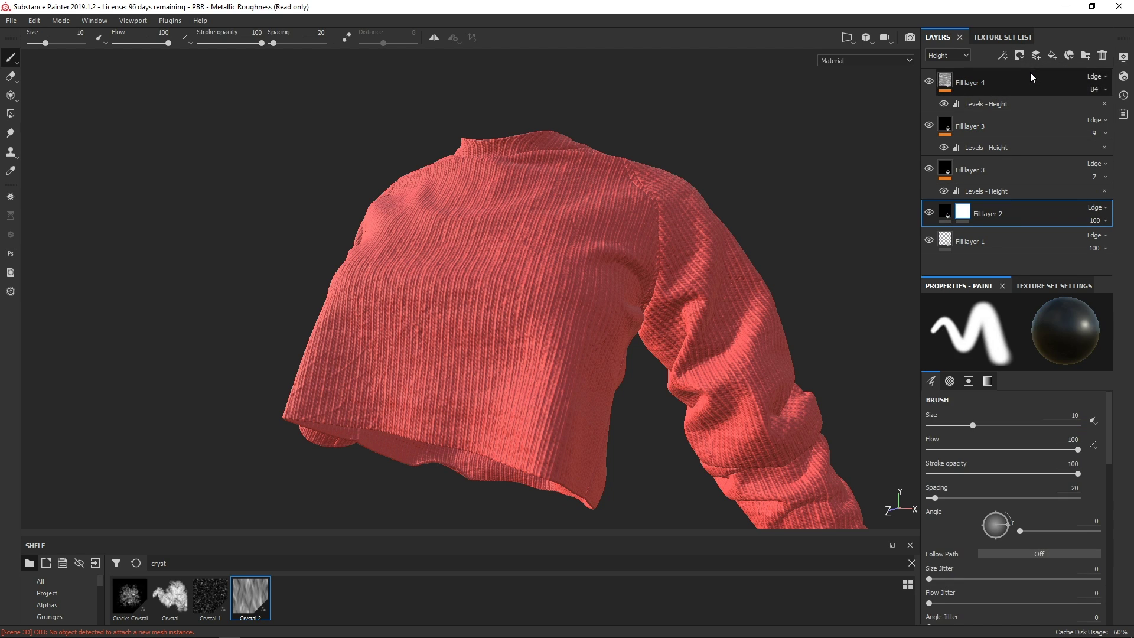
alt+drag(683, 265, 753, 262)
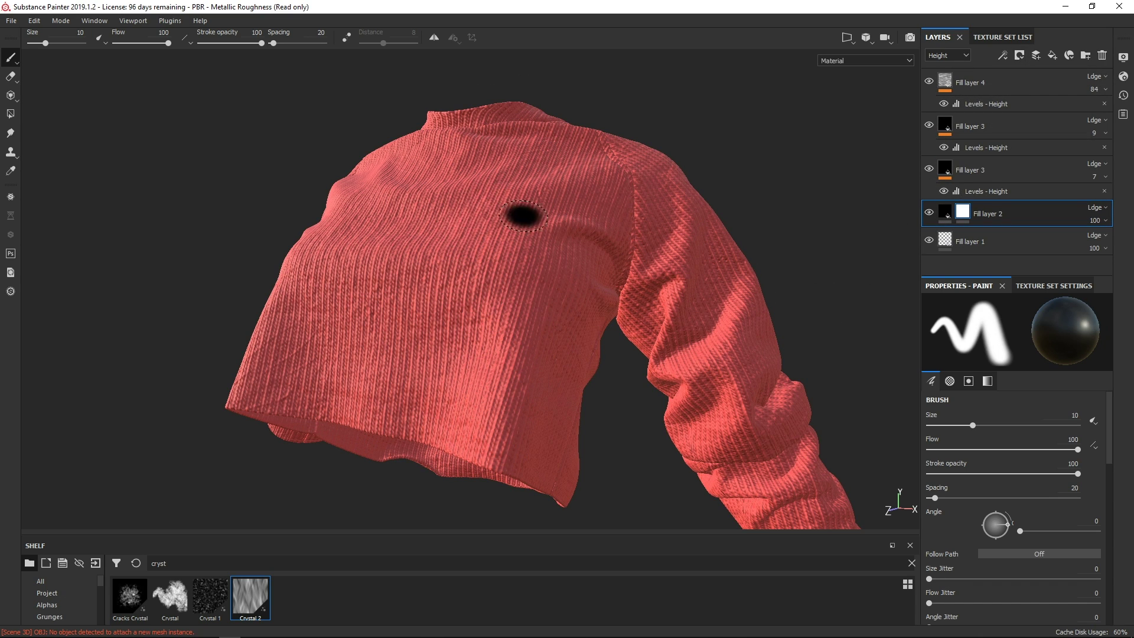
alt+drag(519, 212, 556, 236)
mouse_move(527, 192)
alt+middle_down()
mouse_move(592, 316)
mouse_move(635, 355)
alt+middle_up()
scroll(650, 436, up, 1)
mouse_move(650, 435)
alt+mouse_down()
mouse_move(537, 324)
mouse_move(658, 279)
mouse_move(782, 302)
mouse_move(427, 304)
mouse_move(734, 324)
alt+mouse_up()
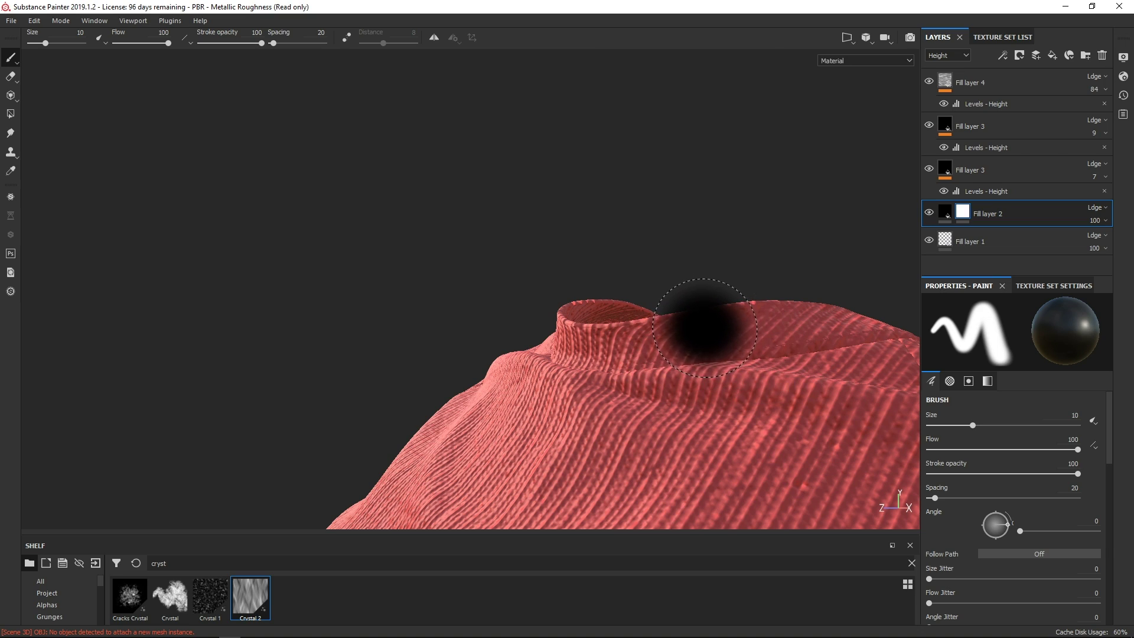
mouse_move(768, 332)
alt+mouse_down()
mouse_move(529, 220)
mouse_move(544, 185)
mouse_move(696, 266)
mouse_move(653, 253)
alt+mouse_up()
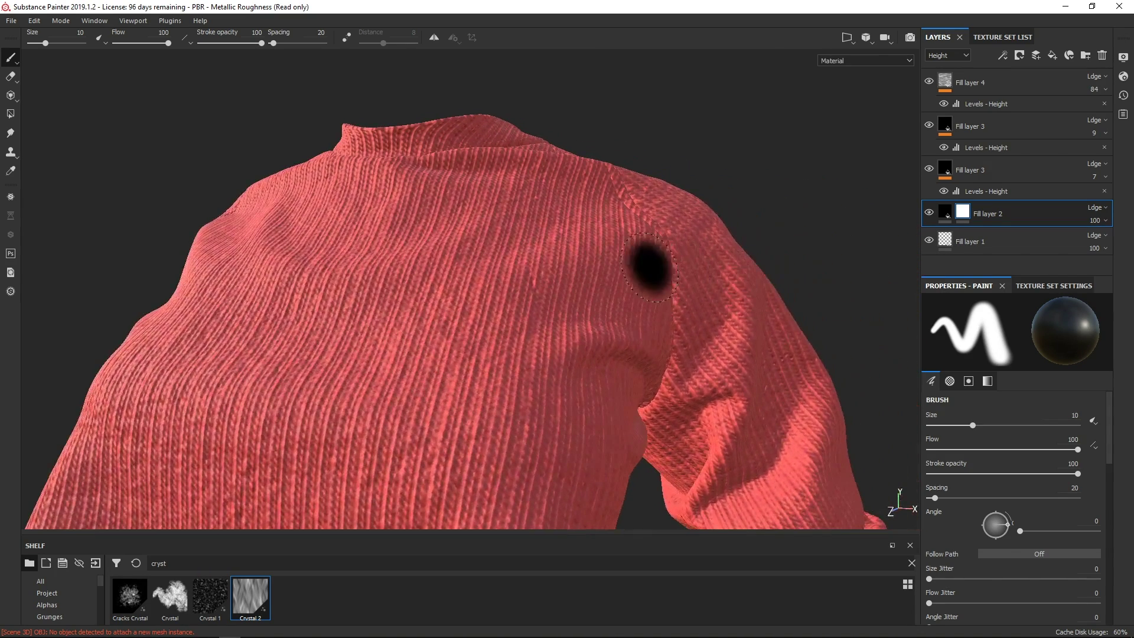
mouse_move(657, 345)
alt+right_down()
mouse_move(546, 243)
mouse_move(520, 237)
alt+right_up()
alt+middle_drag(590, 271, 616, 252)
alt+right_drag(627, 268, 563, 253)
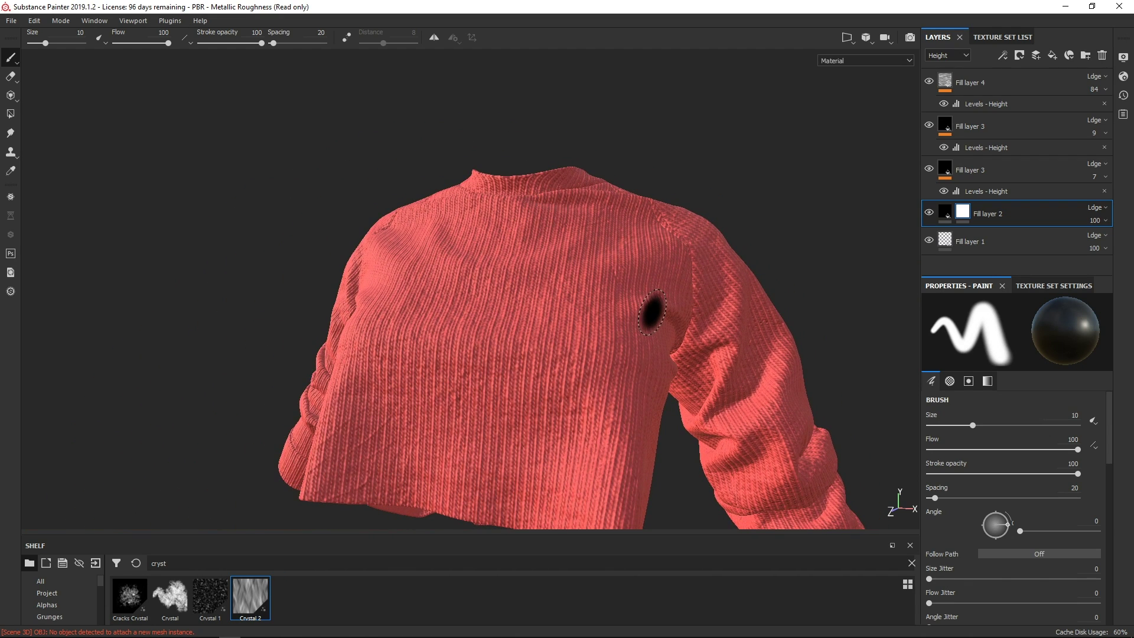
- Undo the white mask on the knit layer and return to a front view of the sweater
key(ctrl+z)
alt+drag(652, 235, 667, 278)
alt+middle_drag(667, 278, 665, 218)
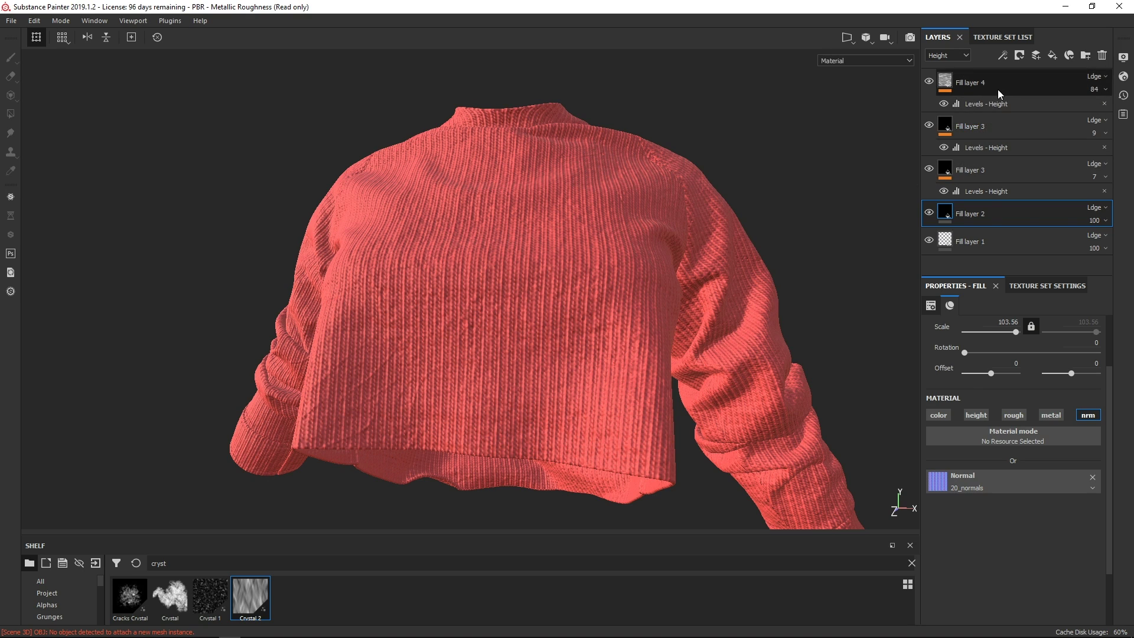
- Set the Crystal 2 noise scale to 7 and inspect the denser folds from the front and side
click(1016, 106)
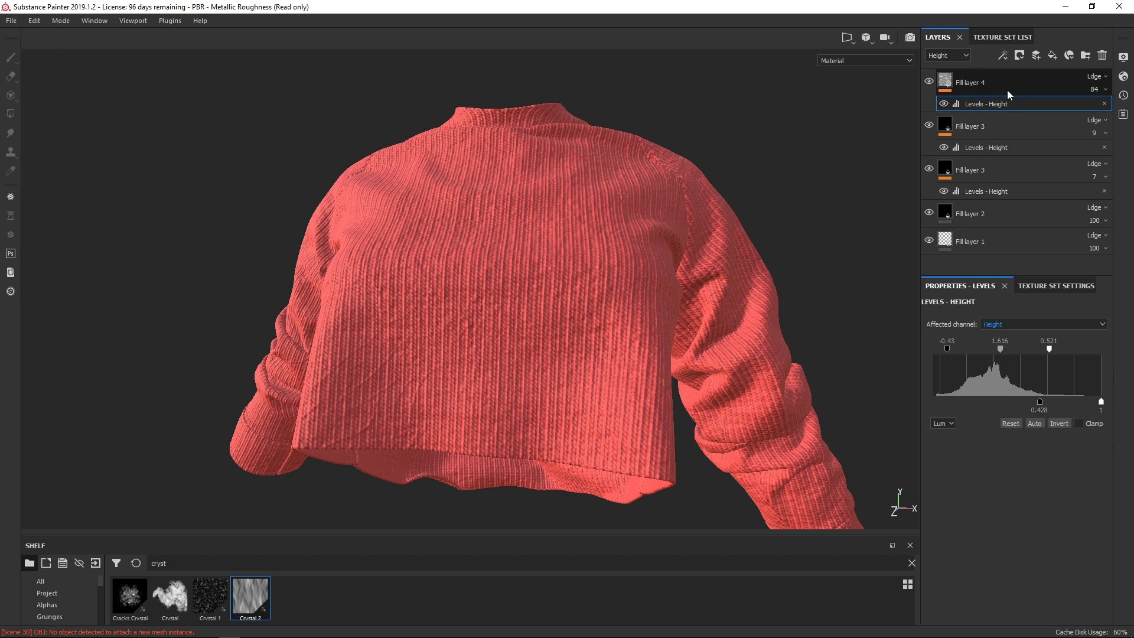
click(1007, 90)
scroll(1109, 478, down, 2)
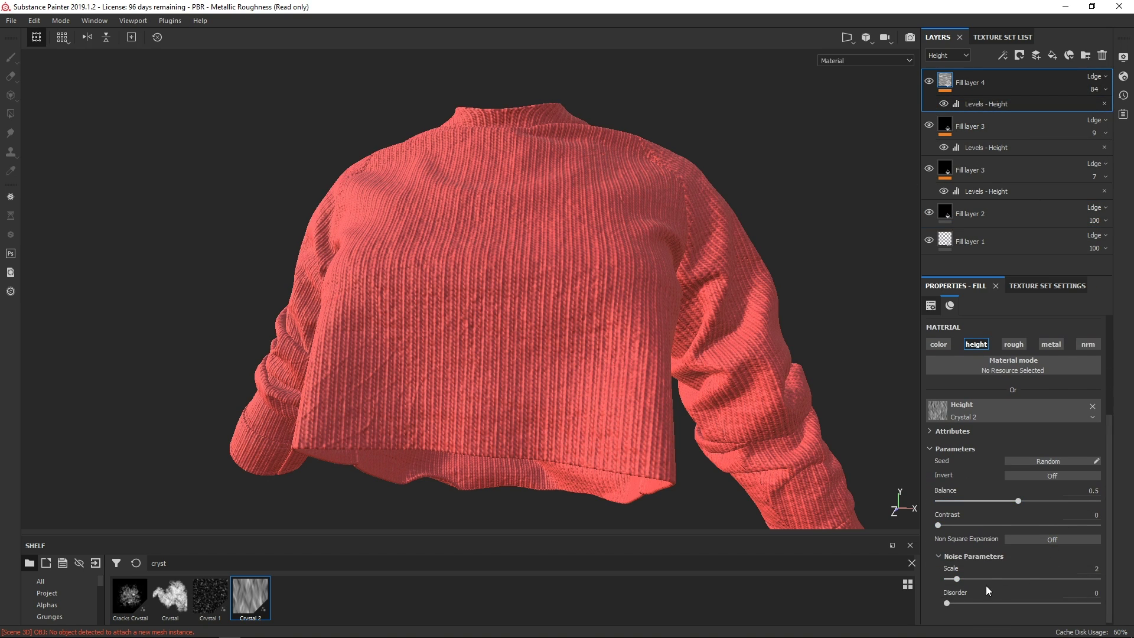
drag(956, 580, 1006, 574)
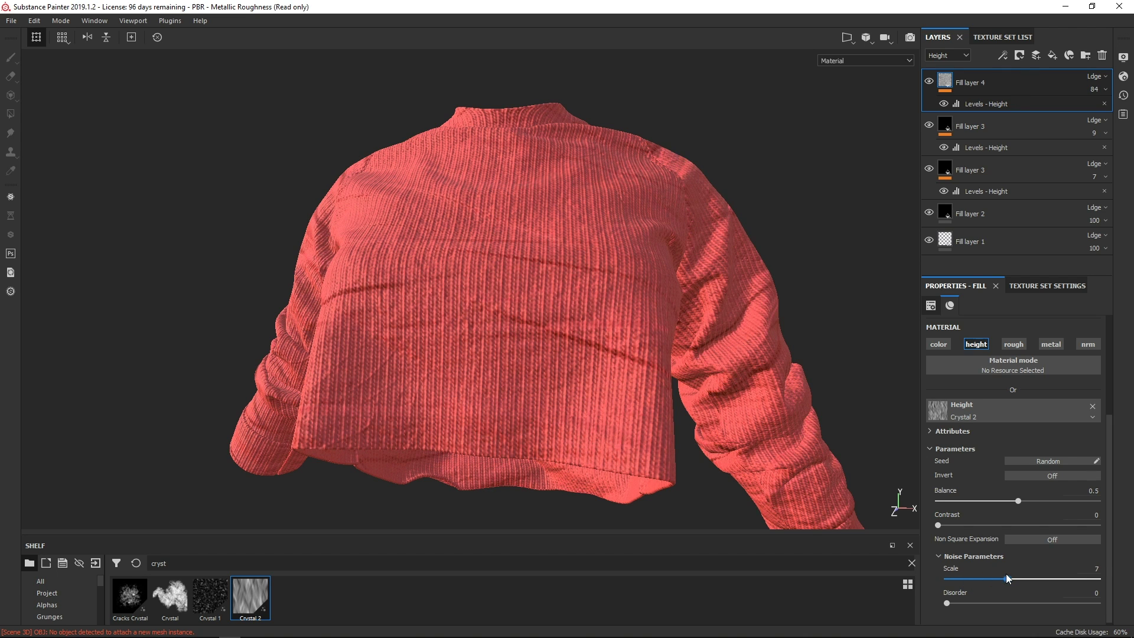
scroll(715, 371, down, 2)
alt+drag(533, 235, 716, 230)
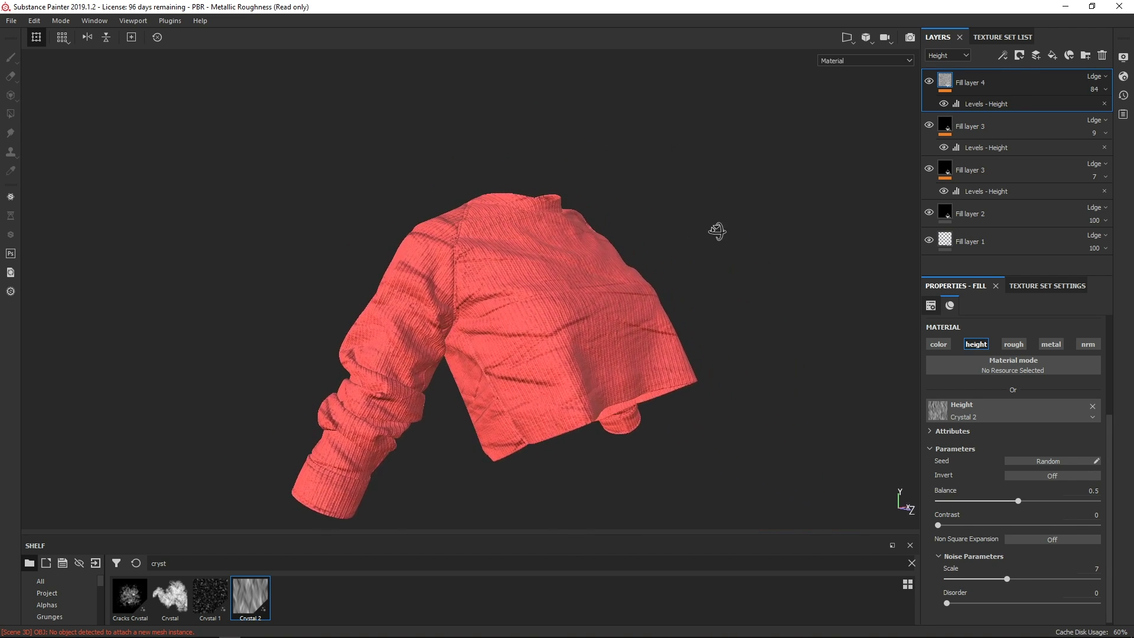
scroll(777, 354, up, 4)
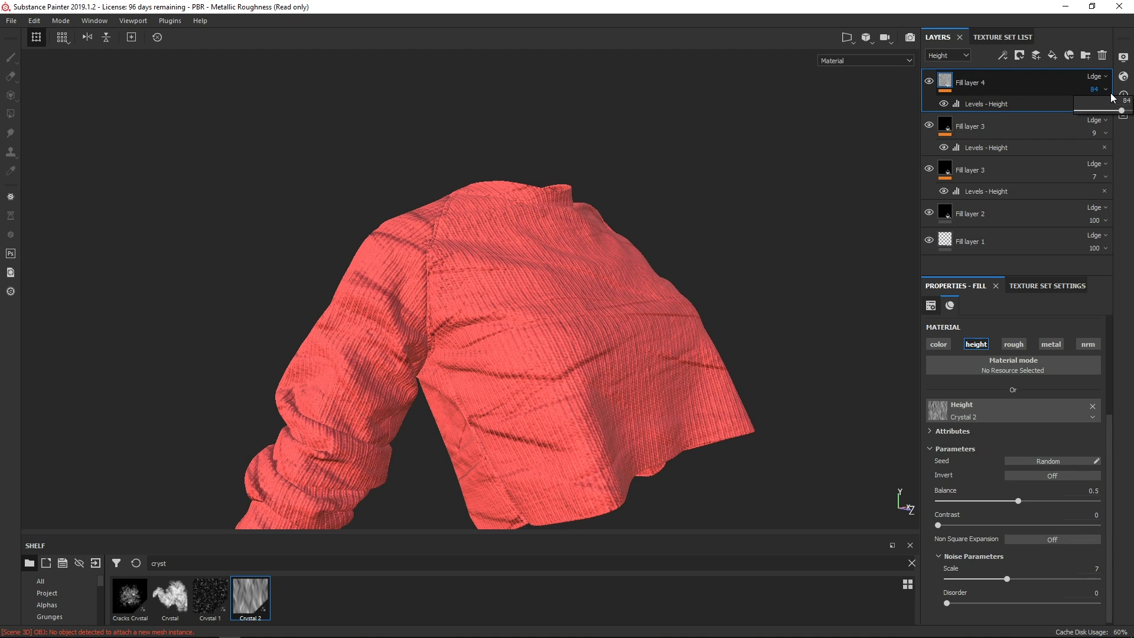
- Lower the Crystal 2 layer's opacity to 18 and turn on its Invert option, checking the folds across the front
drag(1121, 112, 1087, 113)
alt+drag(809, 342, 590, 287)
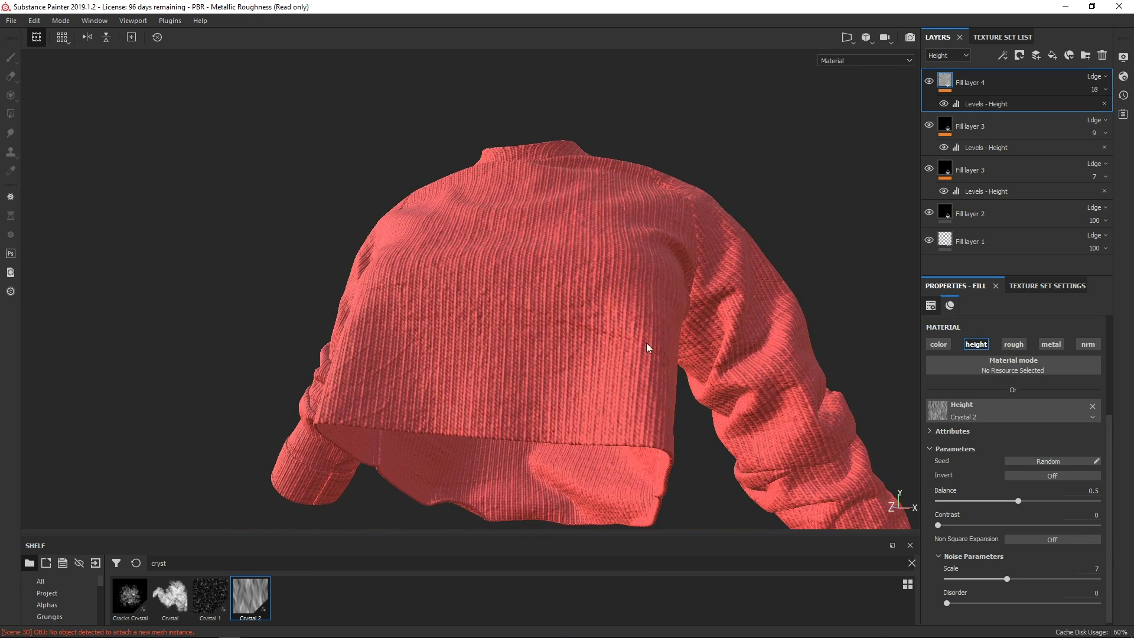
alt+drag(666, 291, 659, 295)
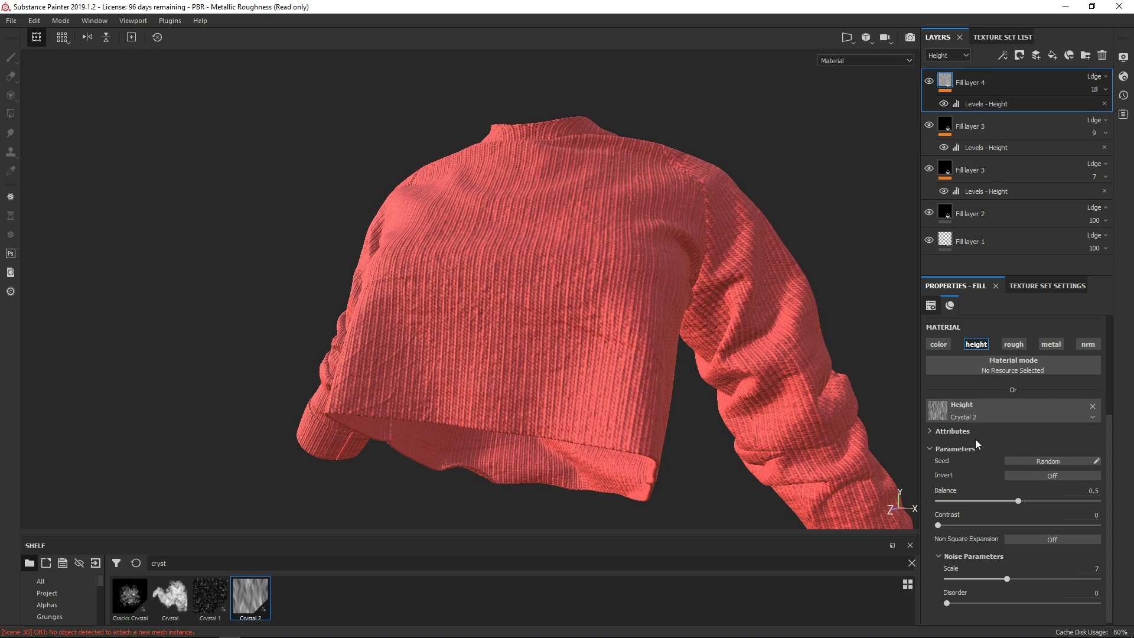
click(1045, 476)
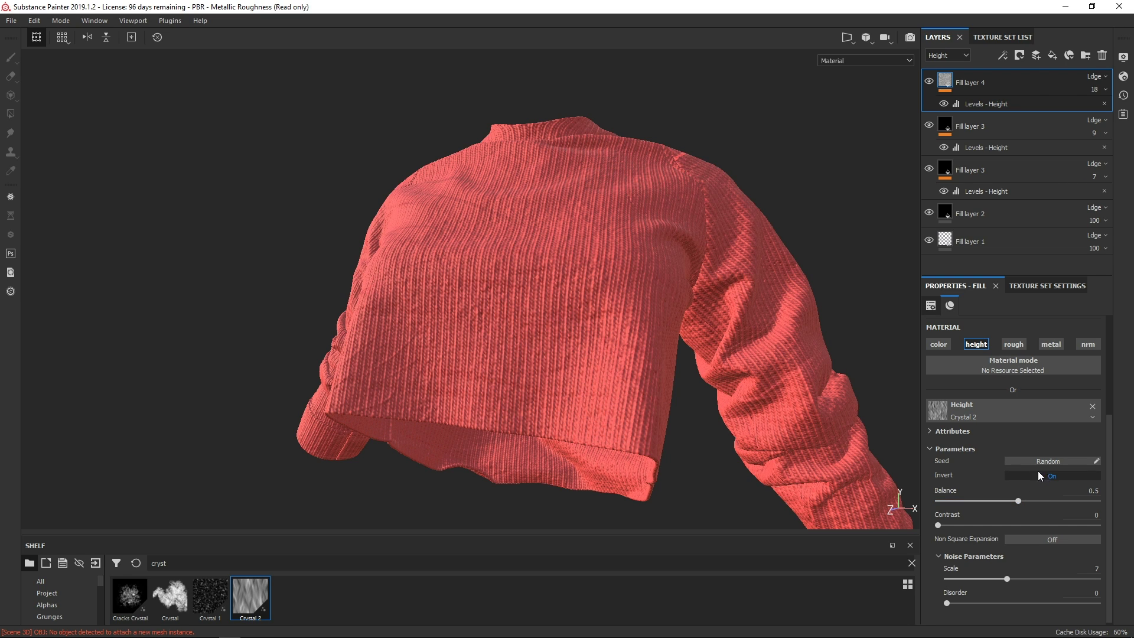
alt+drag(686, 289, 756, 313)
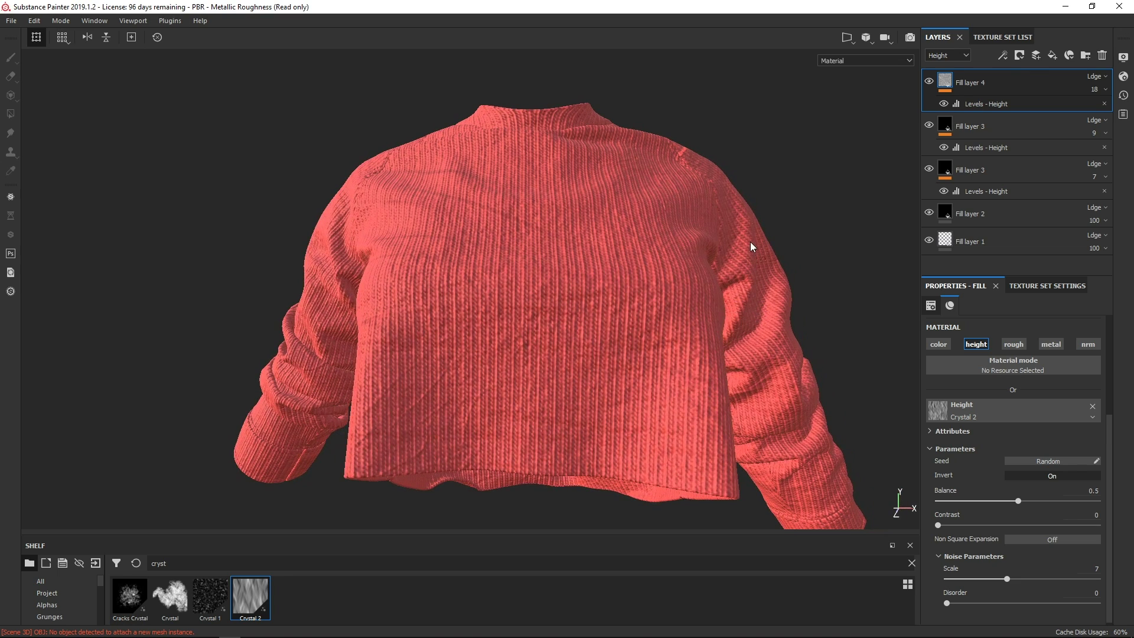